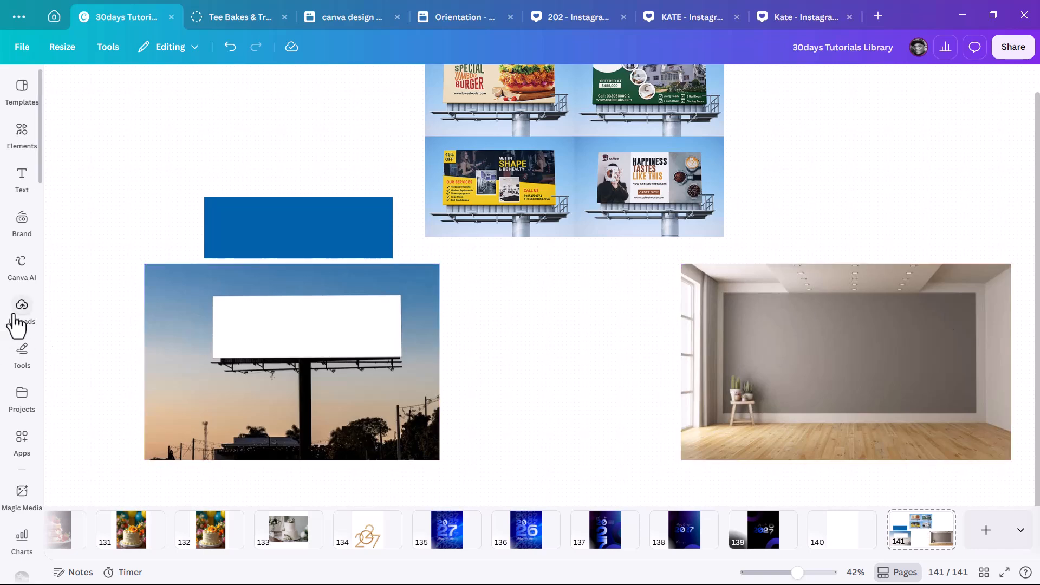
With the red pen, draw lines along the room wall and label it 16ft wide and 4ft high.
{"action": "left_click", "coordinate": [22, 362]}
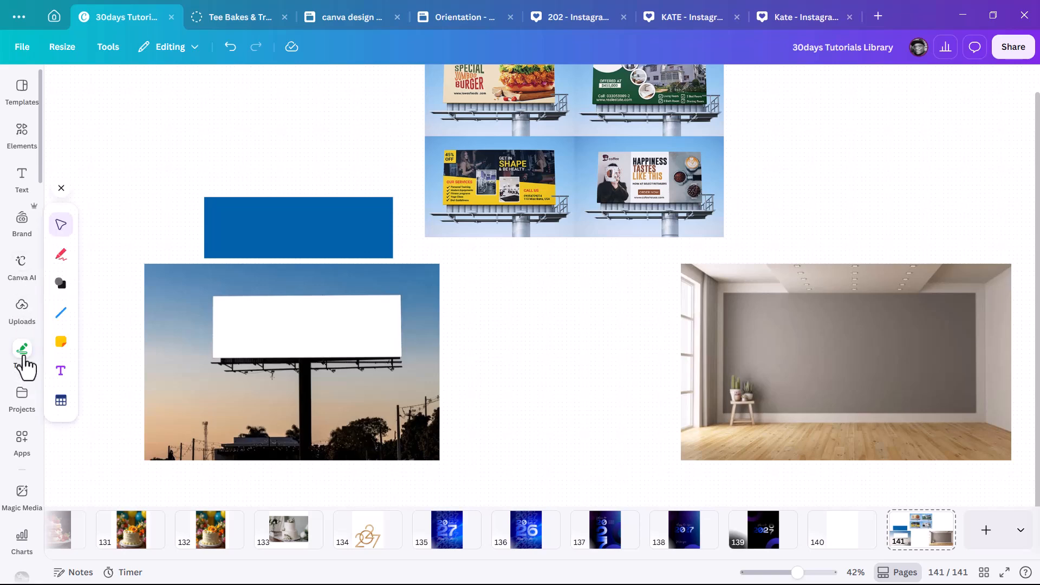
{"action": "left_click", "coordinate": [62, 258]}
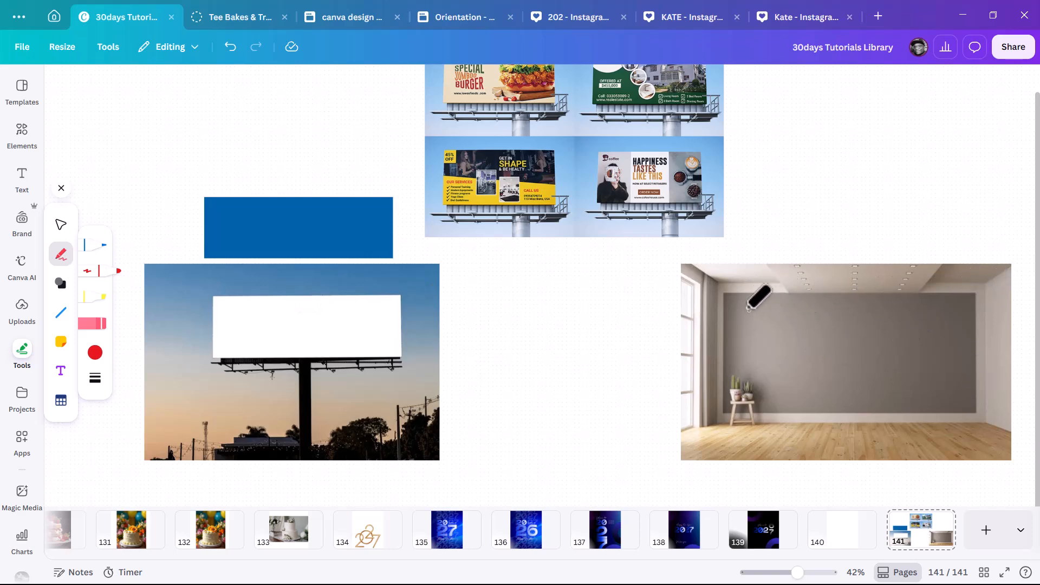
{"action": "left_click_drag", "start_coordinate": [728, 296], "coordinate": [973, 297]}
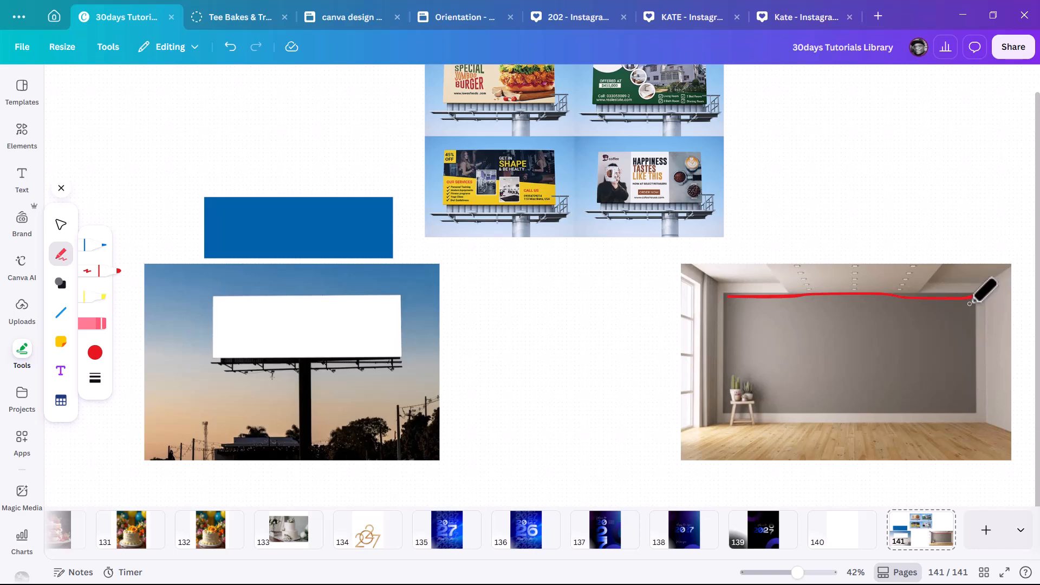
{"action": "left_click_drag", "start_coordinate": [970, 301], "coordinate": [972, 414]}
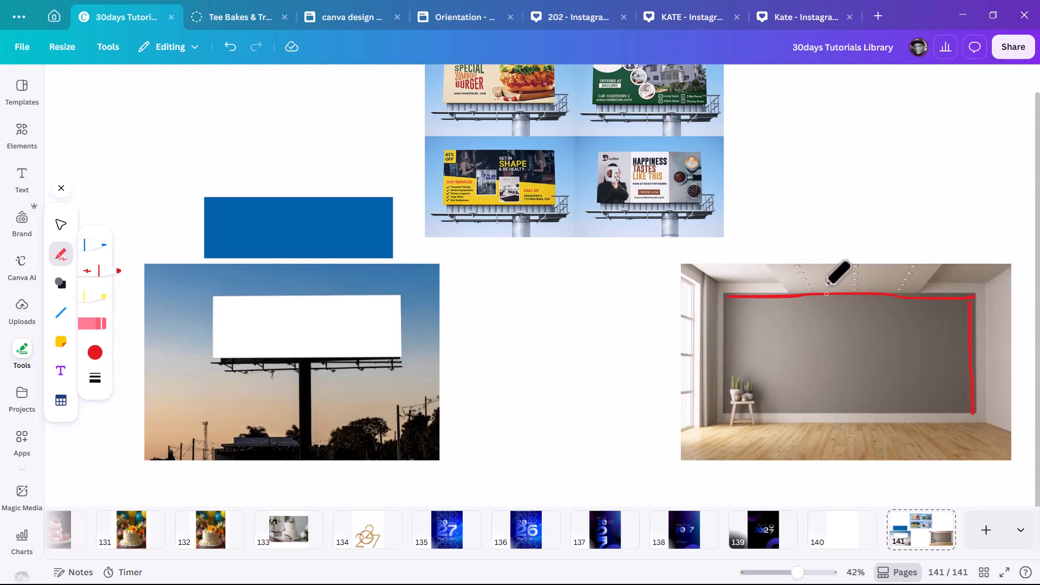
{"action": "mouse_move", "coordinate": [821, 273]}
{"action": "left_mouse_down"}
{"action": "mouse_move", "coordinate": [859, 303]}
{"action": "mouse_move", "coordinate": [863, 278]}
{"action": "mouse_move", "coordinate": [884, 268]}
{"action": "left_mouse_up"}
{"action": "left_click", "coordinate": [875, 283]}
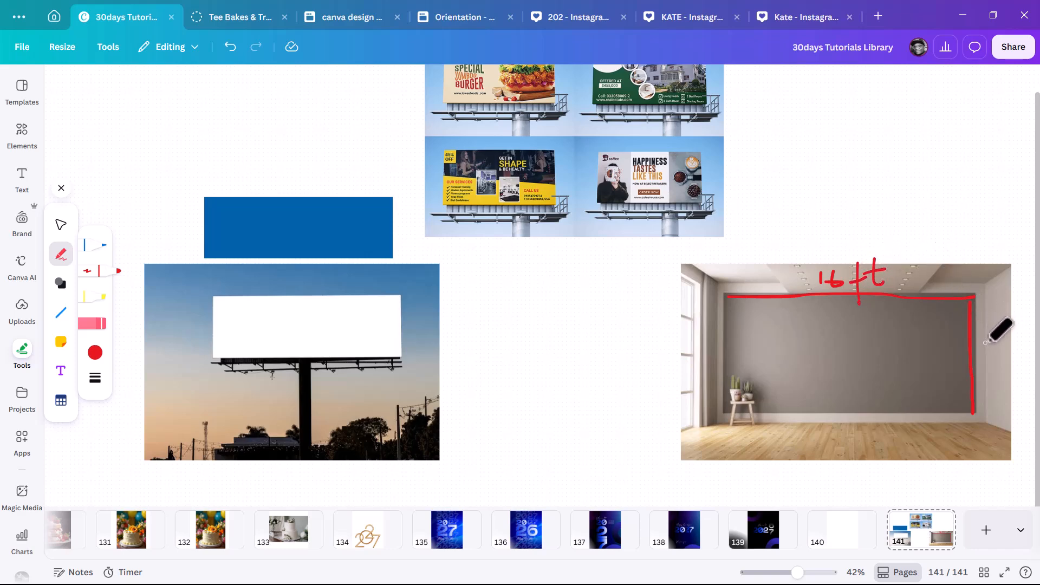
{"action": "left_click_drag", "start_coordinate": [985, 341], "coordinate": [995, 371]}
{"action": "mouse_move", "coordinate": [1001, 325]}
{"action": "left_mouse_down"}
{"action": "mouse_move", "coordinate": [1000, 365]}
{"action": "mouse_move", "coordinate": [991, 353]}
{"action": "mouse_move", "coordinate": [1010, 335]}
{"action": "mouse_move", "coordinate": [1003, 325]}
{"action": "mouse_move", "coordinate": [1020, 344]}
{"action": "left_mouse_up"}
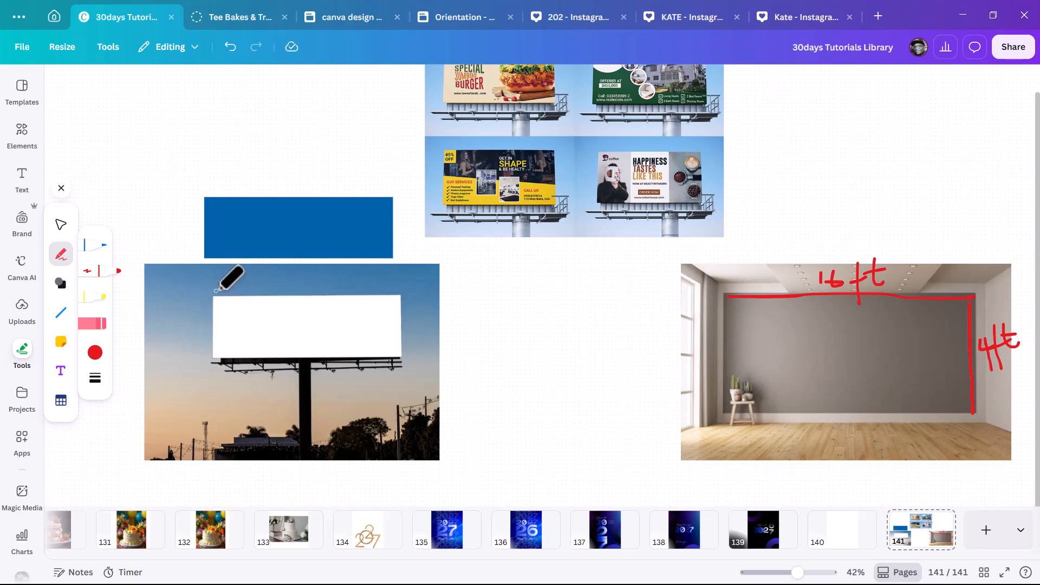
Draw a red line across the billboard panel and label it 21ft by 7ft.
{"action": "left_click_drag", "start_coordinate": [215, 291], "coordinate": [408, 291]}
{"action": "mouse_move", "coordinate": [285, 282]}
{"action": "left_mouse_down"}
{"action": "mouse_move", "coordinate": [321, 289]}
{"action": "mouse_move", "coordinate": [343, 268]}
{"action": "mouse_move", "coordinate": [354, 298]}
{"action": "mouse_move", "coordinate": [337, 290]}
{"action": "mouse_move", "coordinate": [342, 274]}
{"action": "mouse_move", "coordinate": [335, 282]}
{"action": "mouse_move", "coordinate": [372, 277]}
{"action": "left_mouse_up"}
{"action": "left_click", "coordinate": [354, 277]}
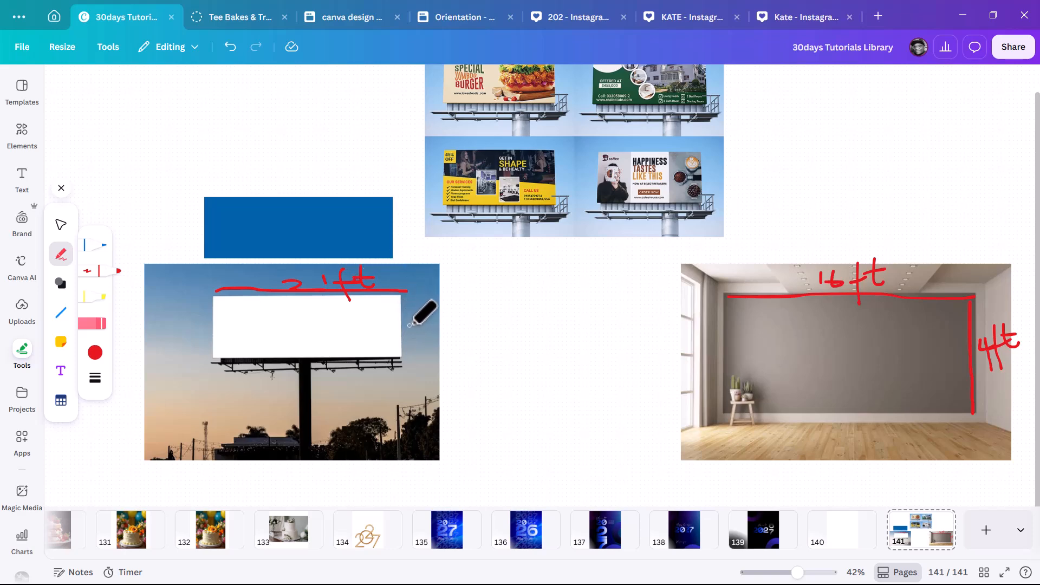
{"action": "left_click_drag", "start_coordinate": [401, 325], "coordinate": [413, 341]}
{"action": "mouse_move", "coordinate": [450, 311]}
{"action": "left_mouse_down"}
{"action": "mouse_move", "coordinate": [435, 346]}
{"action": "mouse_move", "coordinate": [446, 328]}
{"action": "mouse_move", "coordinate": [486, 314]}
{"action": "left_mouse_up"}
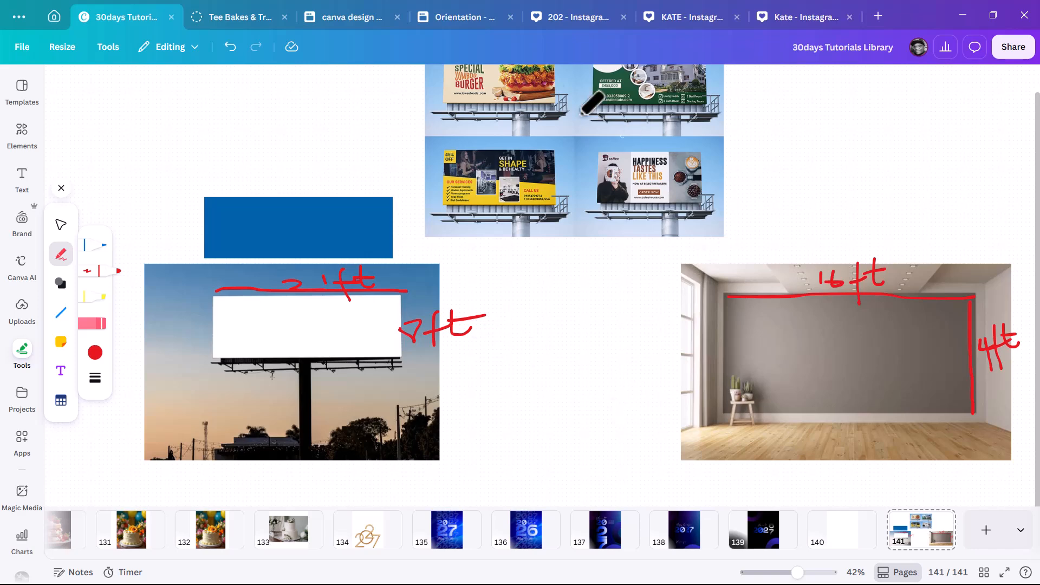
{"action": "scroll", "coordinate": [639, 127], "scroll_direction": "up", "scroll_amount": 1}
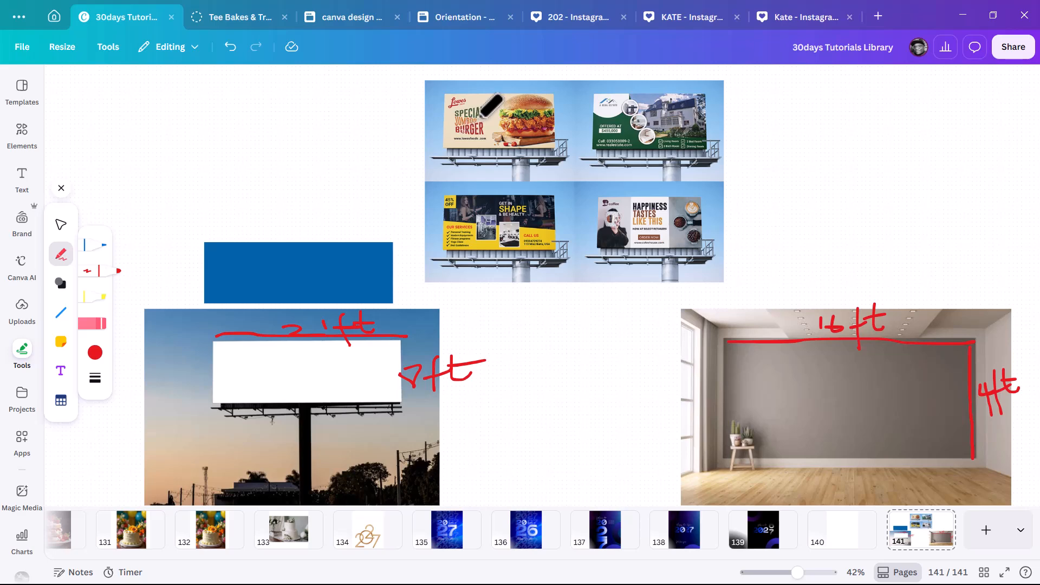
{"action": "scroll", "coordinate": [889, 379], "scroll_direction": "down", "scroll_amount": 1}
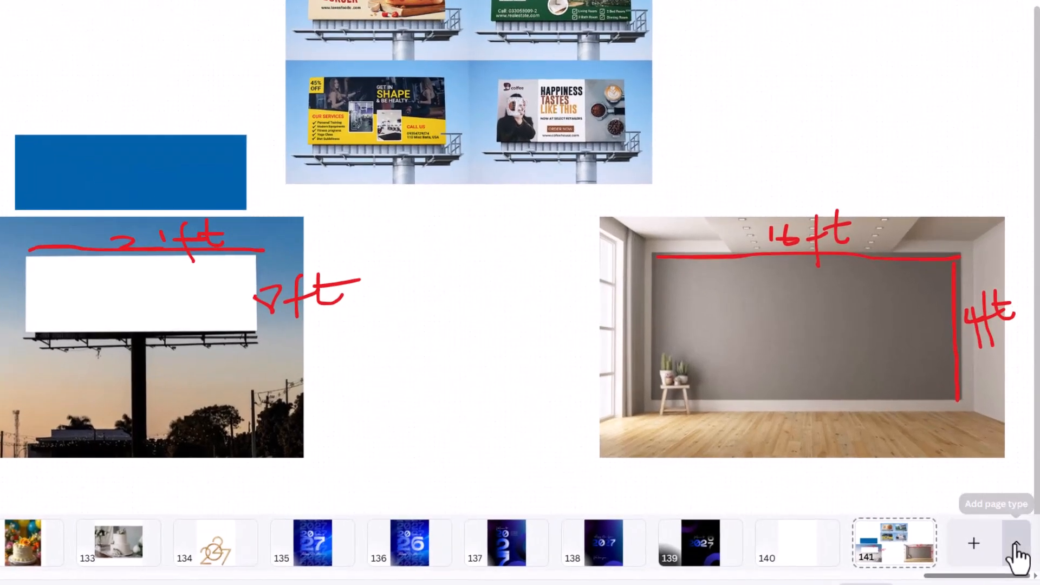
Add a custom-size page in inches with width 21 and height 8.
{"action": "left_click", "coordinate": [1022, 530]}
{"action": "left_click", "coordinate": [991, 481]}
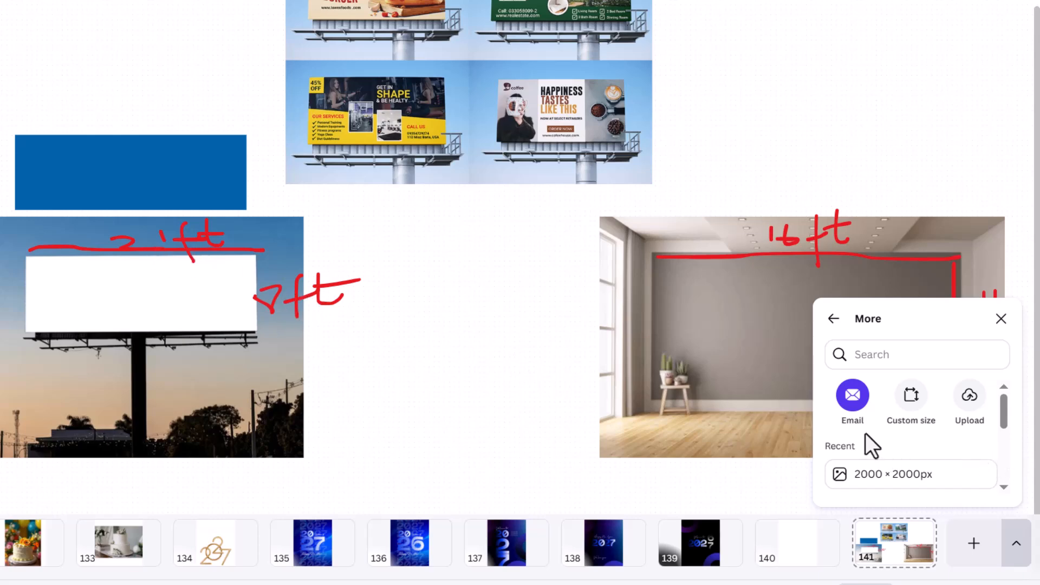
{"action": "left_click", "coordinate": [914, 417]}
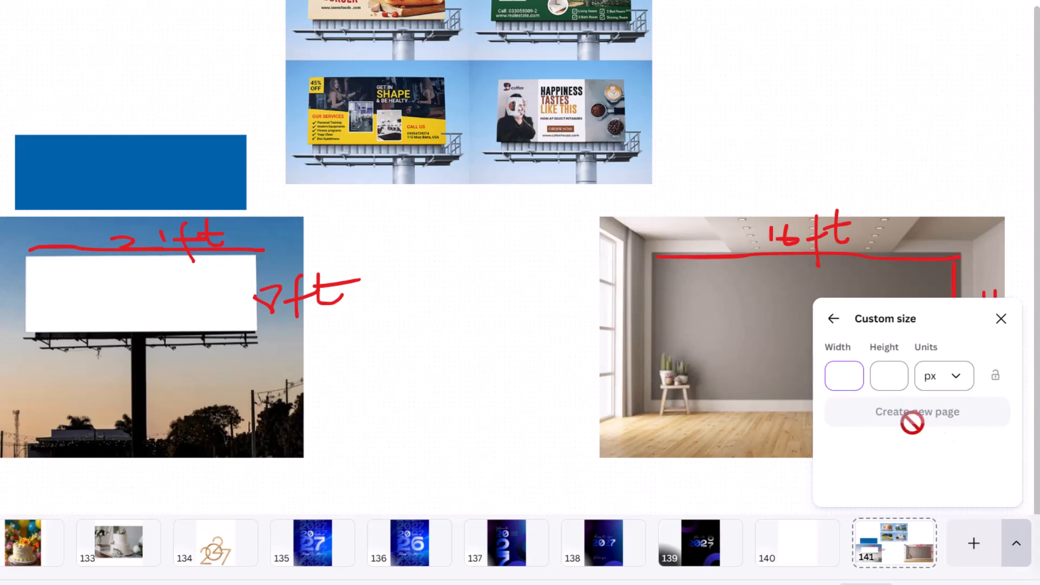
{"action": "left_click", "coordinate": [960, 384]}
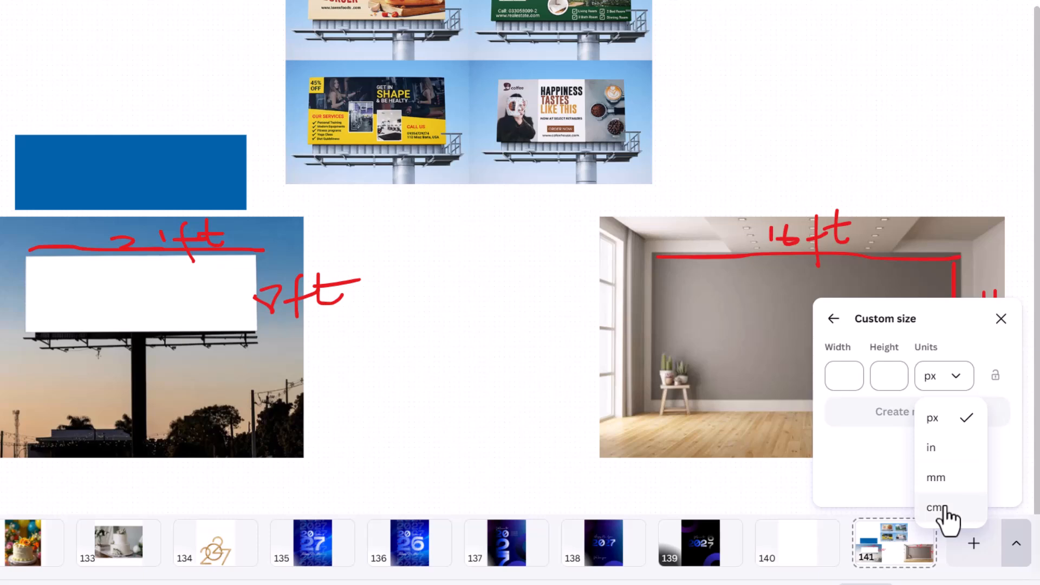
{"action": "left_click", "coordinate": [943, 449]}
{"action": "left_click", "coordinate": [832, 382]}
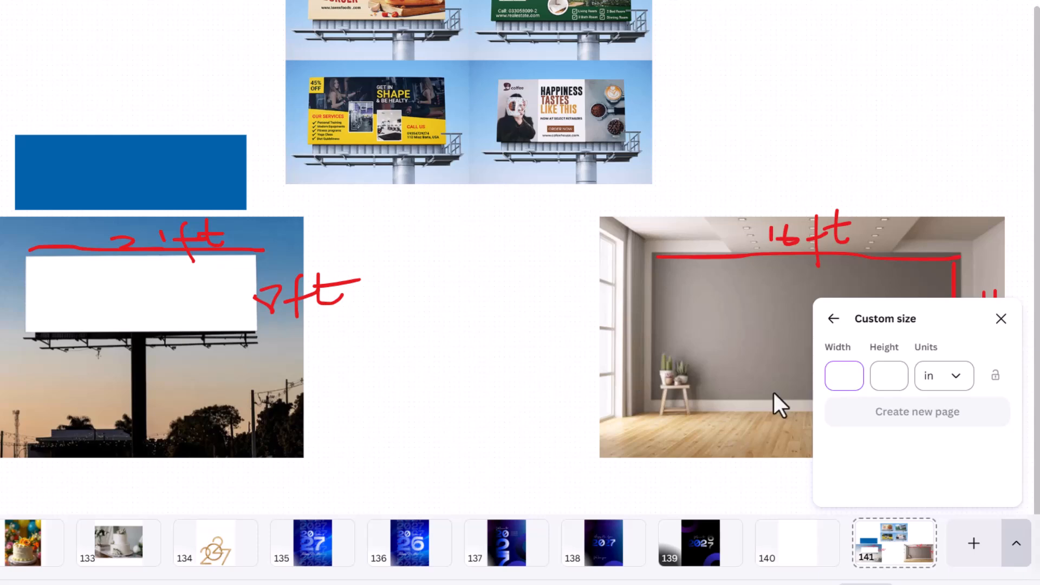
{"action": "type", "text": "21"}
{"action": "left_click", "coordinate": [897, 375]}
{"action": "type", "text": "8"}
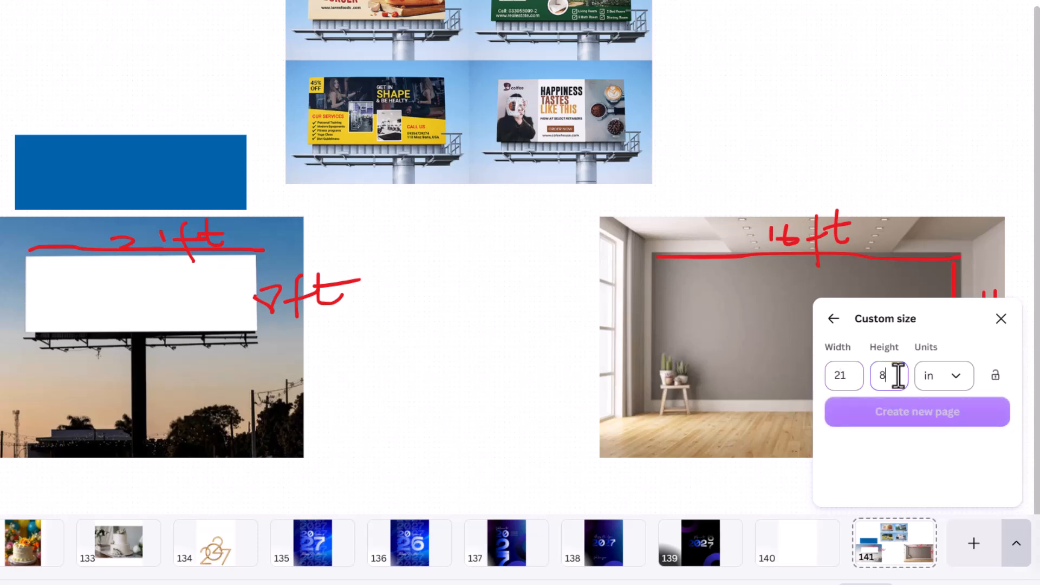
{"action": "left_click", "coordinate": [921, 434]}
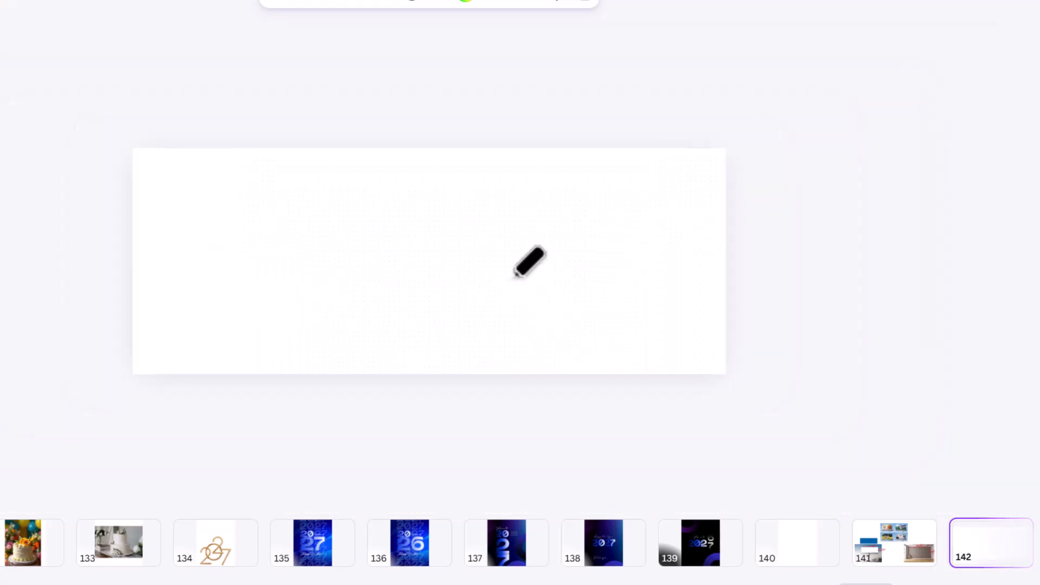
Scribble red freehand lines across page 142 and raise the download size to maximum.
{"action": "mouse_move", "coordinate": [171, 197]}
{"action": "left_mouse_down"}
{"action": "mouse_move", "coordinate": [770, 247]}
{"action": "mouse_move", "coordinate": [413, 363]}
{"action": "mouse_move", "coordinate": [178, 211]}
{"action": "mouse_move", "coordinate": [764, 255]}
{"action": "mouse_move", "coordinate": [759, 308]}
{"action": "mouse_move", "coordinate": [796, 306]}
{"action": "left_mouse_up"}
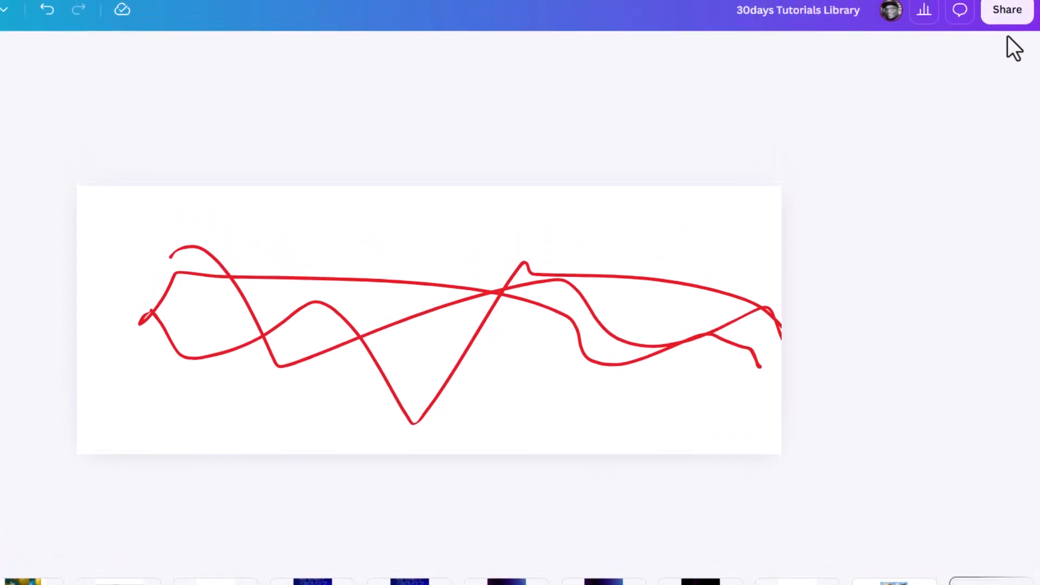
{"action": "left_click", "coordinate": [1009, 33]}
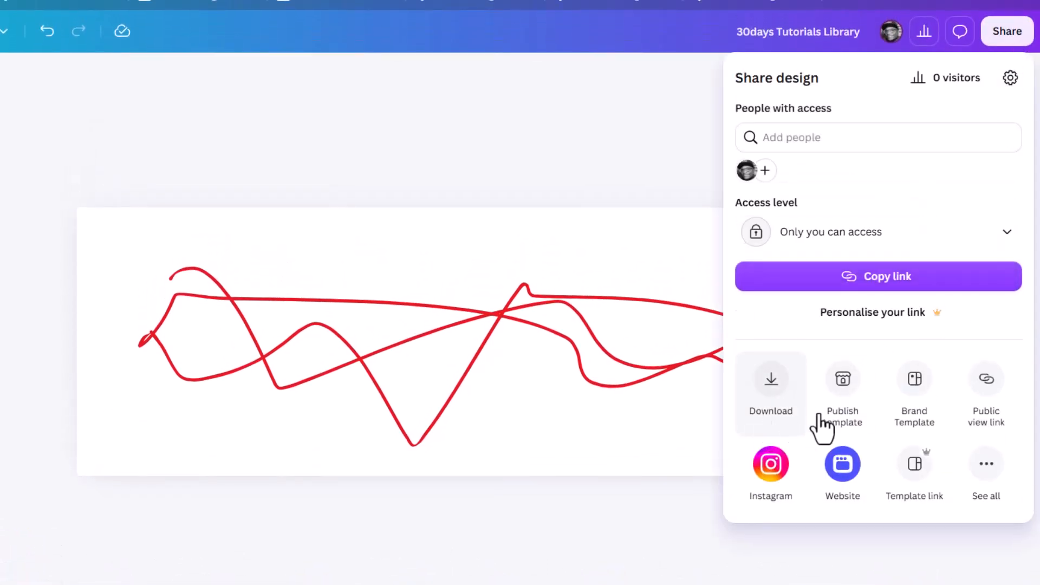
{"action": "left_click", "coordinate": [778, 405]}
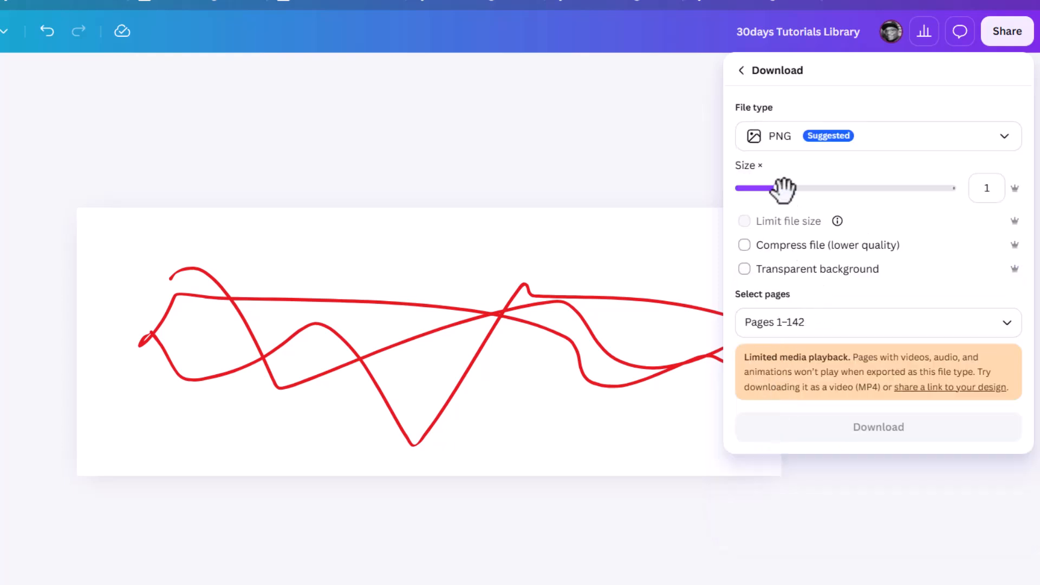
{"action": "left_click_drag", "start_coordinate": [843, 185], "coordinate": [993, 180]}
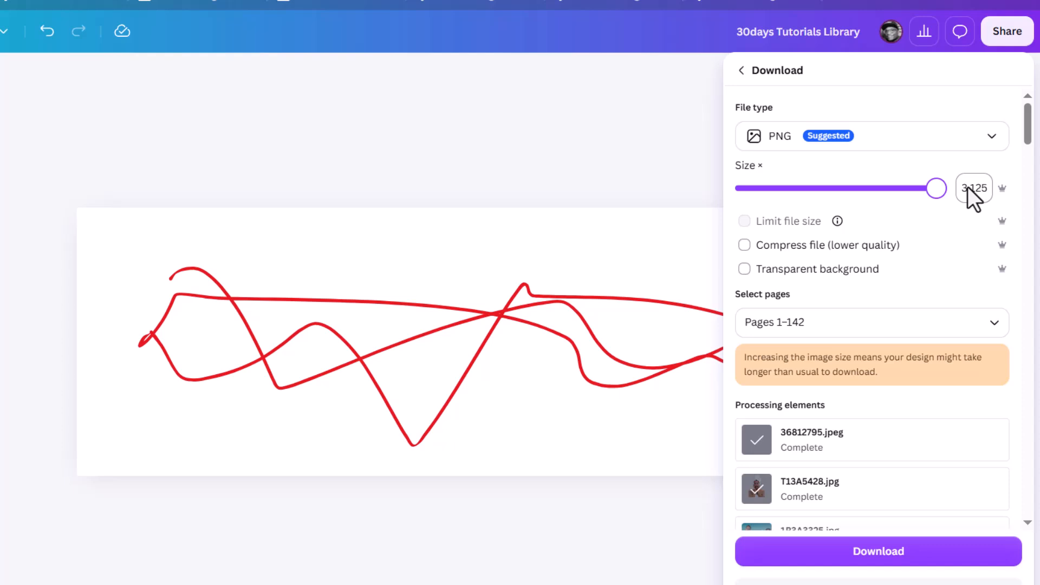
Set the download to PDF Print for the current page only, then close the panel.
{"action": "left_click", "coordinate": [996, 135]}
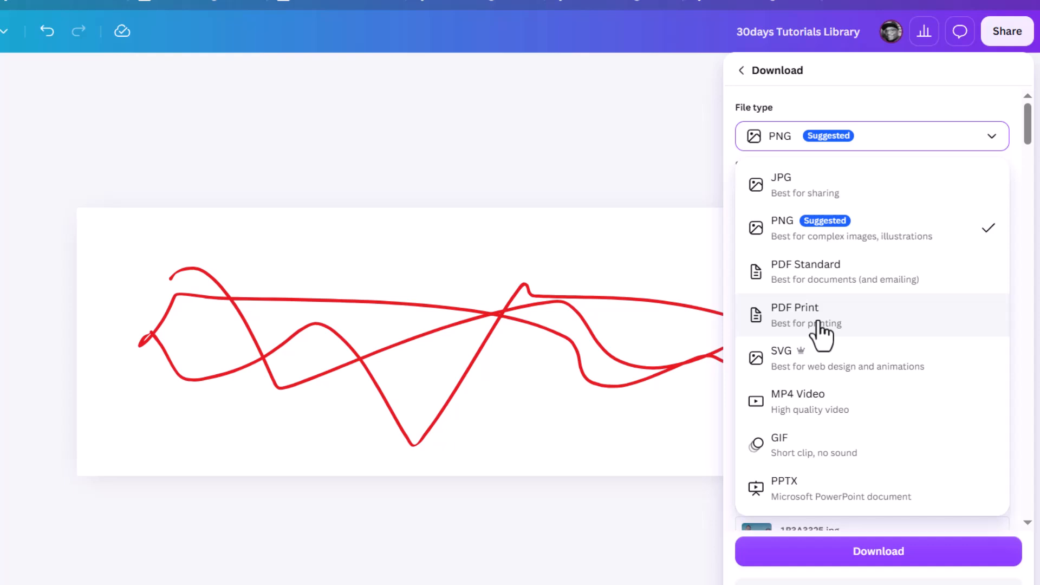
{"action": "left_click", "coordinate": [852, 330]}
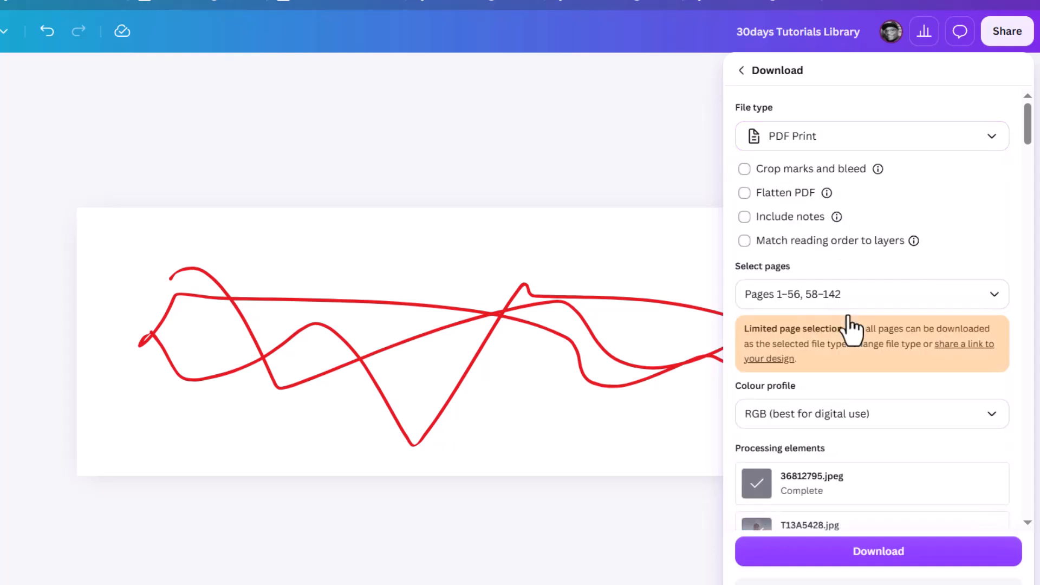
{"action": "left_click", "coordinate": [912, 307]}
{"action": "left_click", "coordinate": [793, 373]}
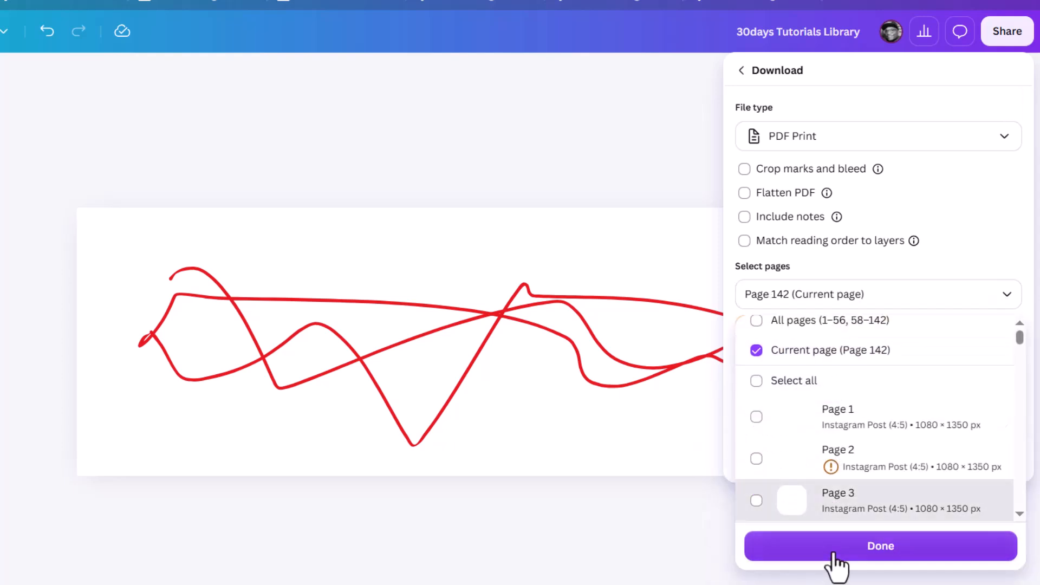
{"action": "left_click", "coordinate": [832, 548]}
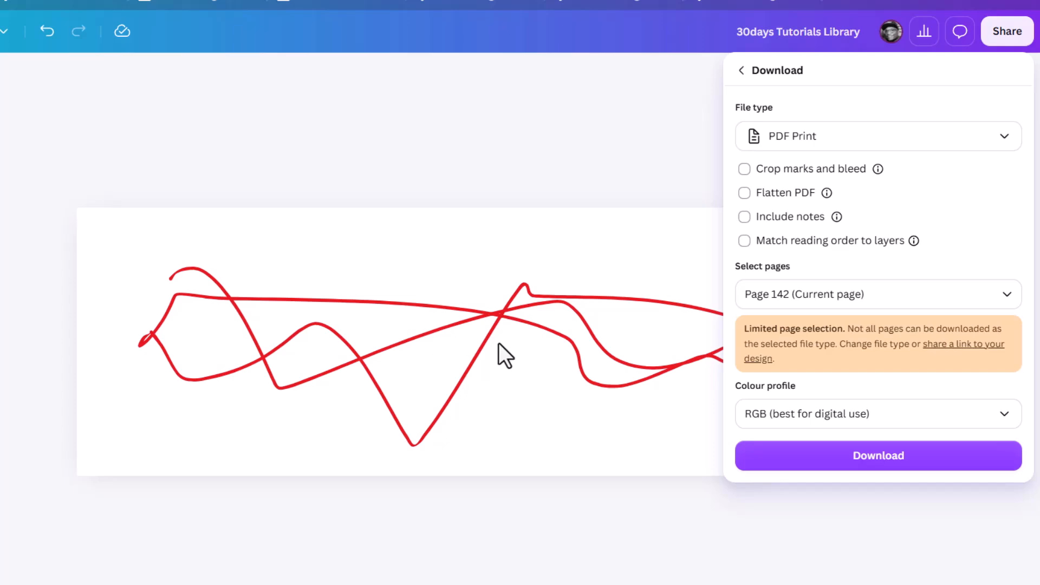
{"action": "key", "text": "Escape"}
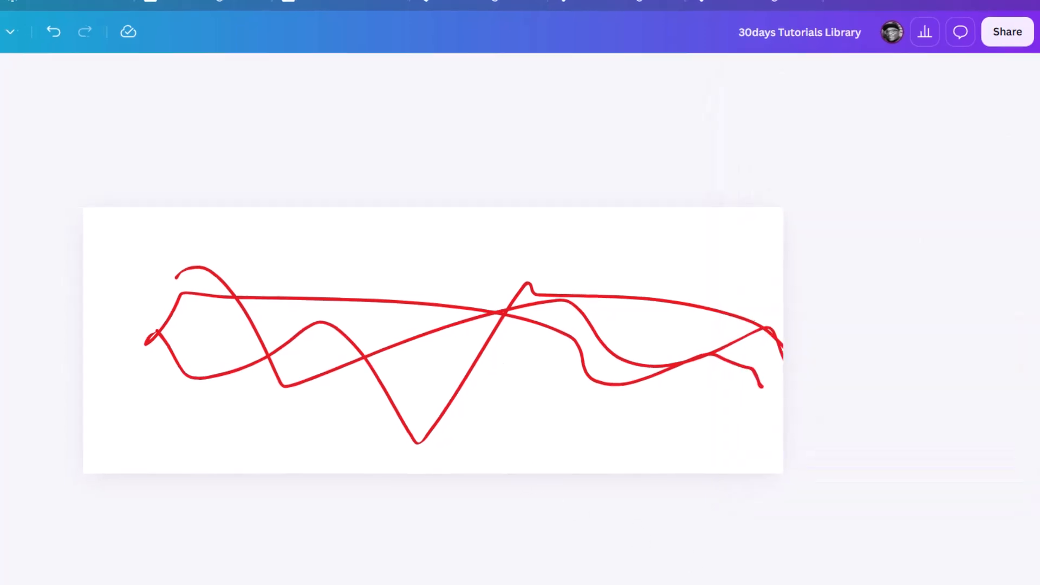
Jump to page 141, then scroll over and select page 142 with the red lines.
{"action": "left_click", "coordinate": [941, 544]}
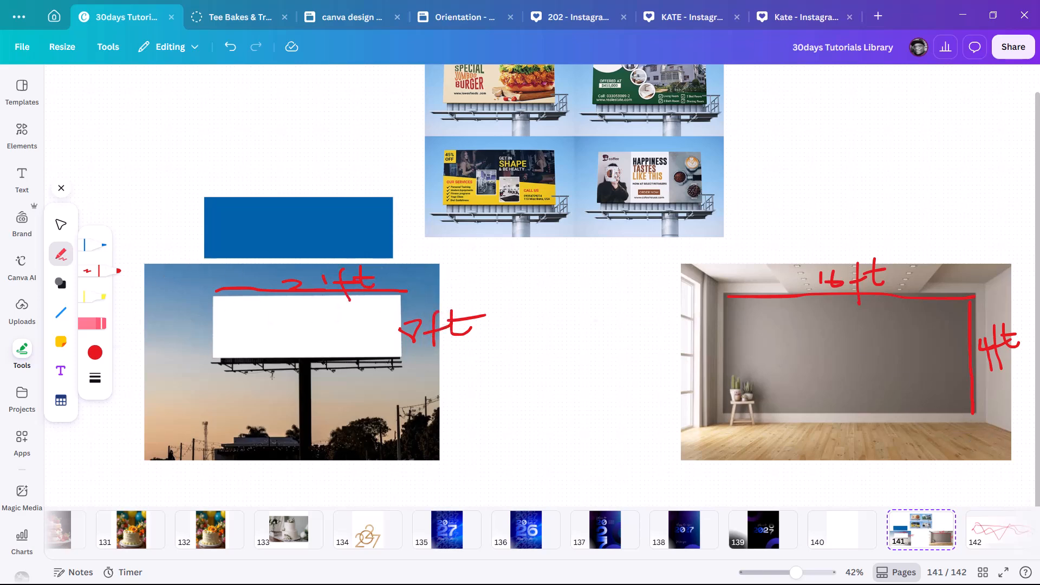
{"action": "scroll", "coordinate": [970, 531], "scroll_direction": "right", "scroll_amount": 2}
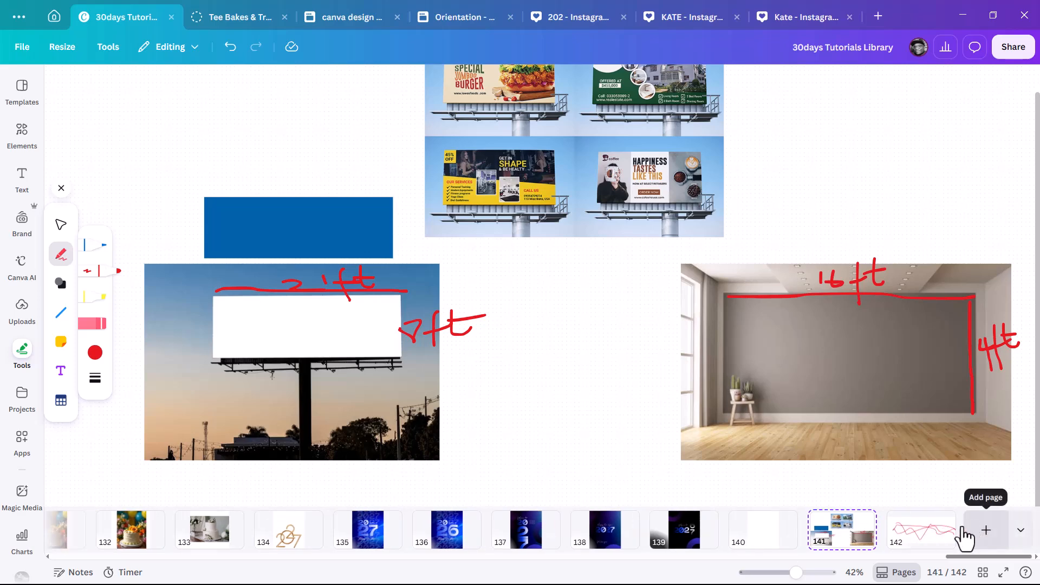
{"action": "left_click", "coordinate": [922, 539]}
Change page 142's download file type from PNG to PDF Print and close the download options.
{"action": "left_click", "coordinate": [1010, 54]}
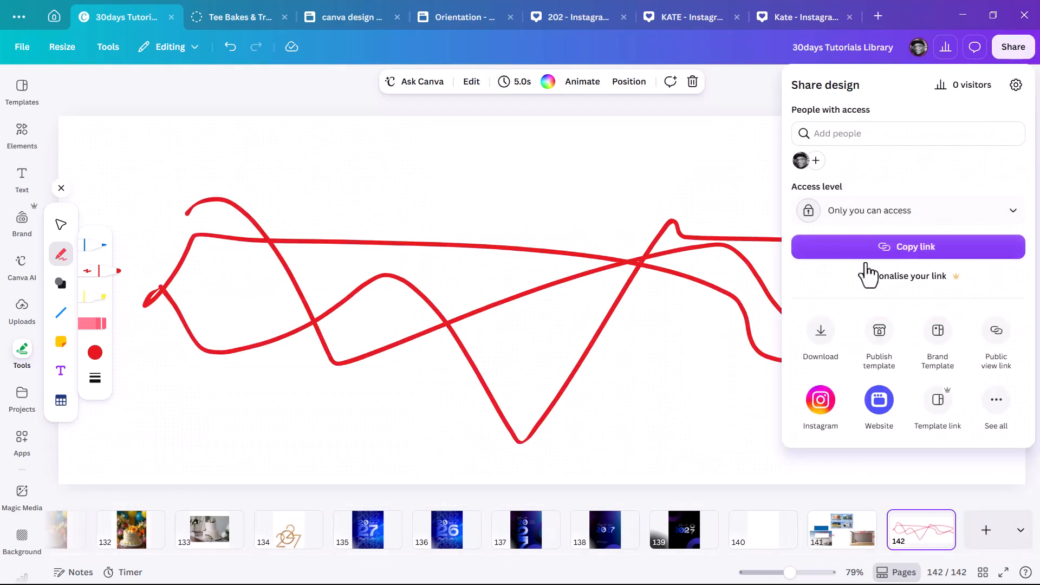
{"action": "left_click", "coordinate": [822, 336]}
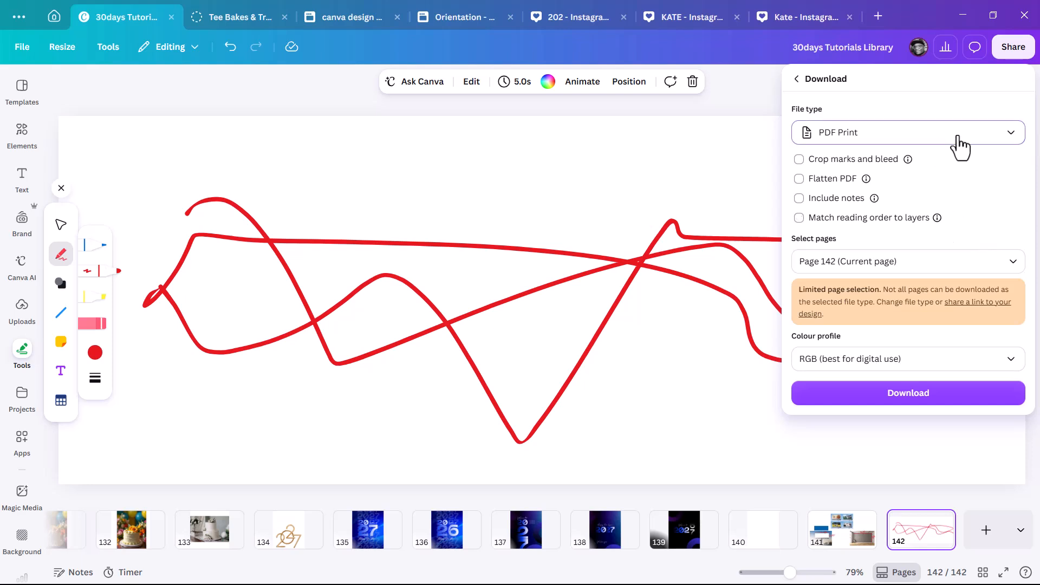
{"action": "left_click", "coordinate": [1006, 146]}
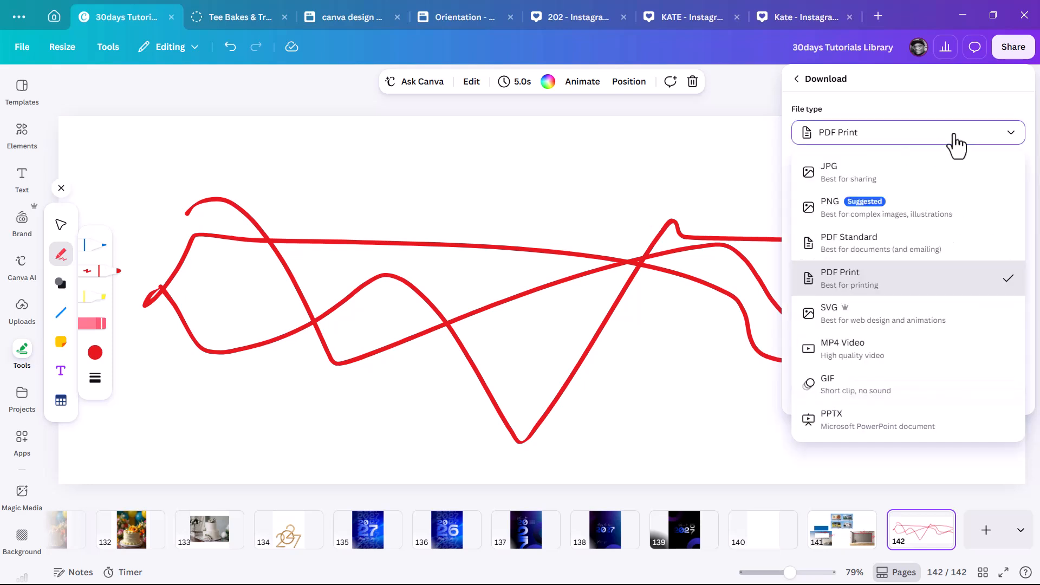
{"action": "left_click", "coordinate": [890, 212]}
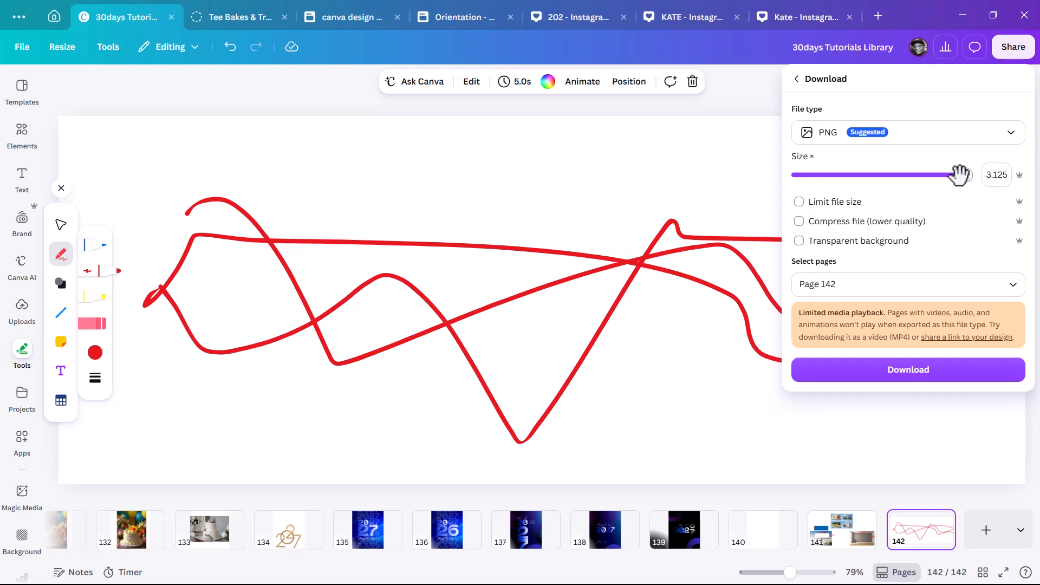
{"action": "left_click", "coordinate": [1001, 136]}
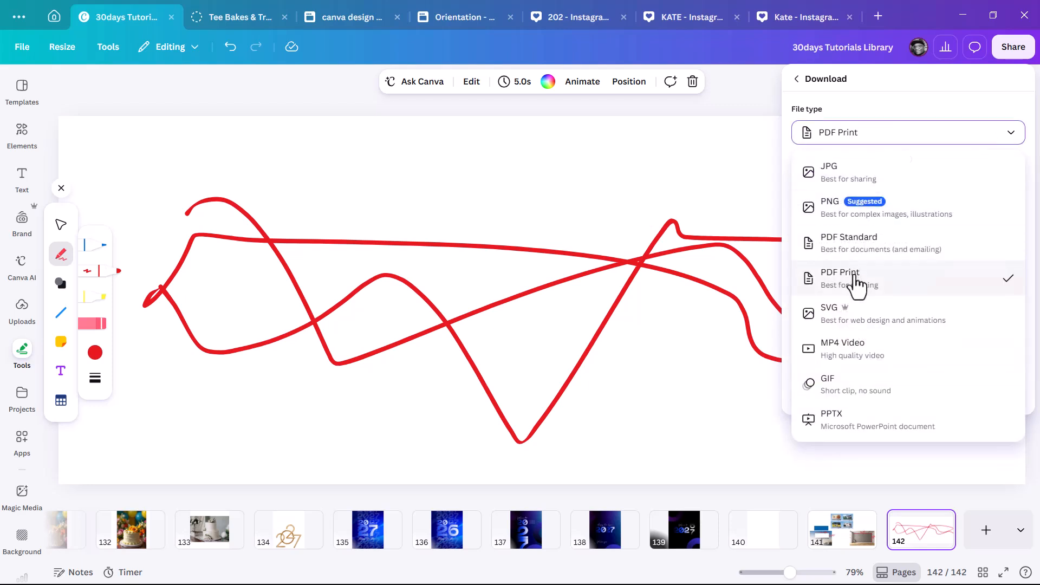
{"action": "left_click", "coordinate": [855, 275]}
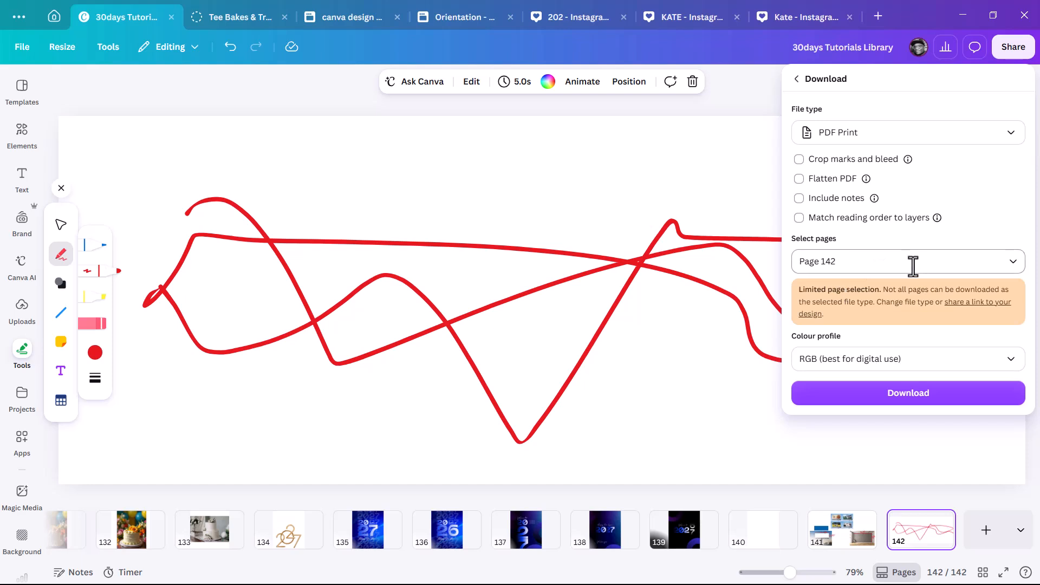
{"action": "left_click", "coordinate": [486, 227]}
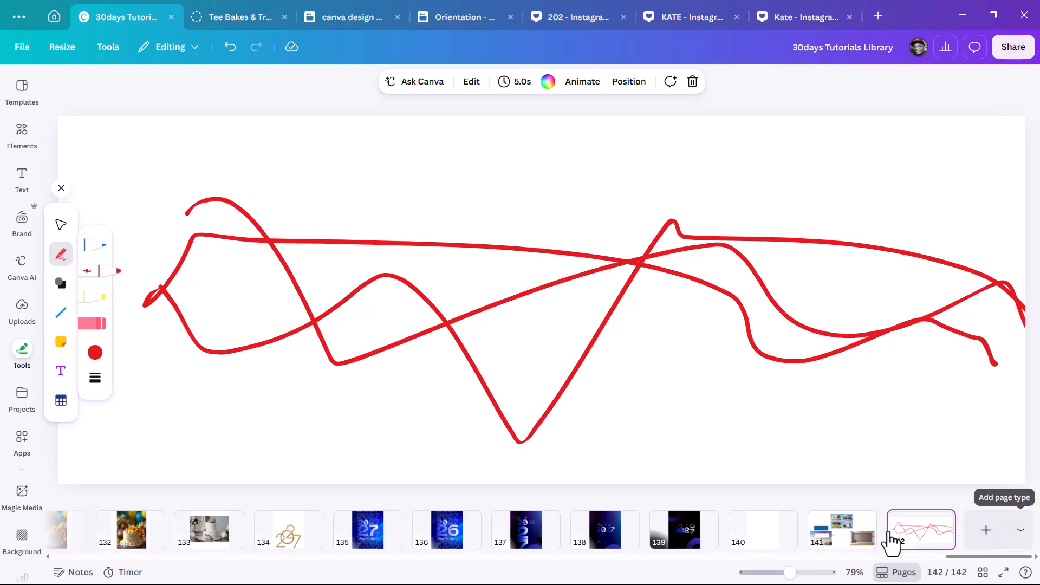
From page 141, start a new custom-size page with units set to inches.
{"action": "left_click", "coordinate": [844, 538]}
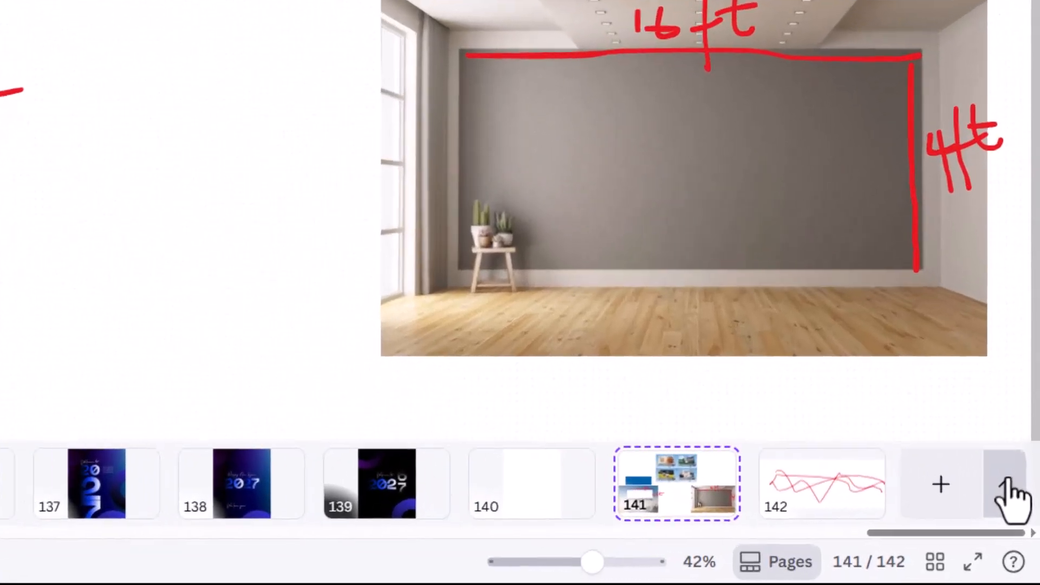
{"action": "left_click", "coordinate": [1021, 530]}
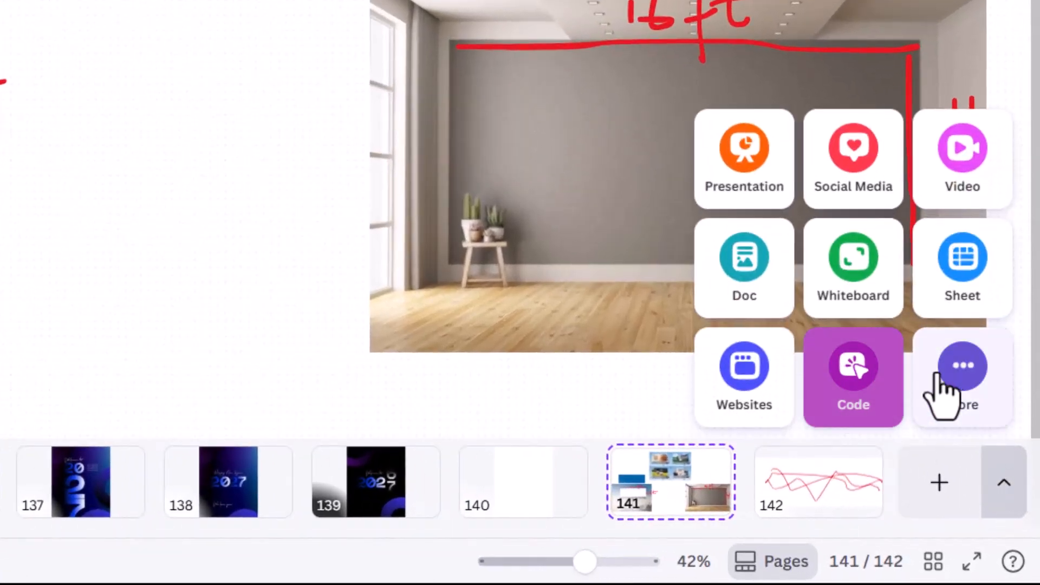
{"action": "left_click", "coordinate": [951, 387]}
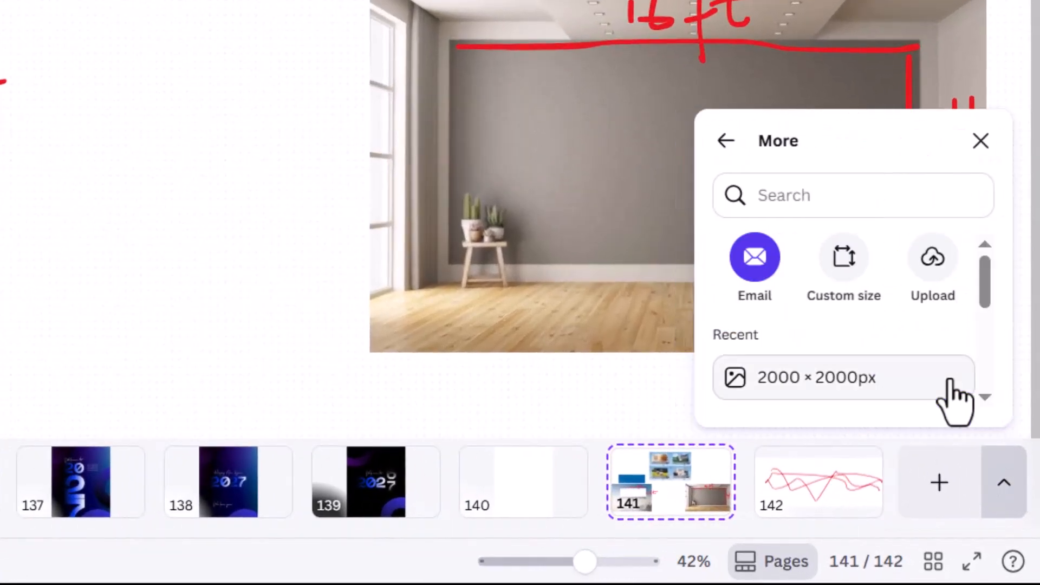
{"action": "left_click", "coordinate": [844, 262]}
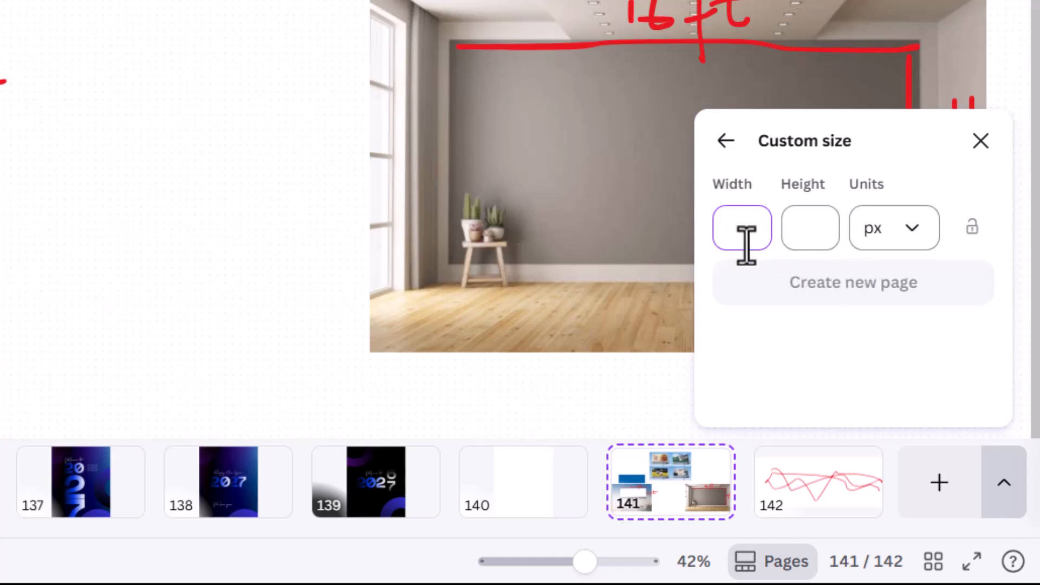
{"action": "left_click", "coordinate": [913, 227]}
{"action": "left_click", "coordinate": [884, 427]}
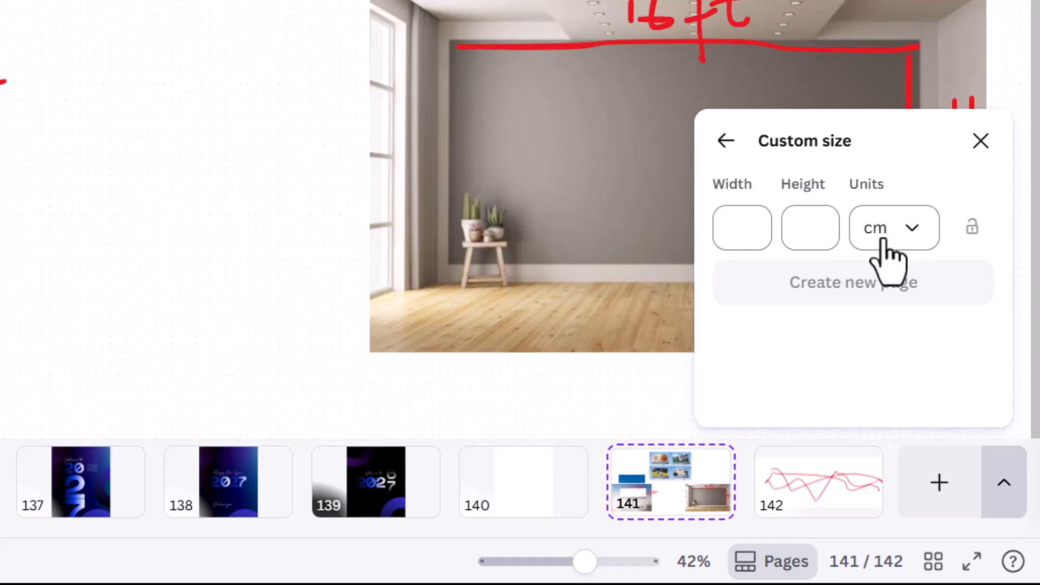
{"action": "left_click", "coordinate": [931, 222]}
{"action": "left_click", "coordinate": [886, 341]}
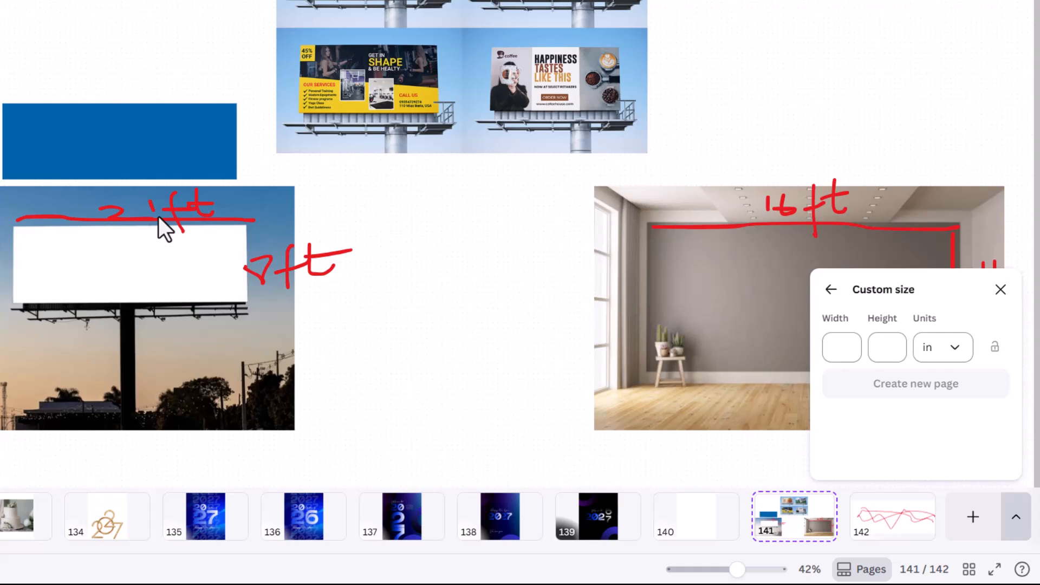
Enter width 105 and height 40, clear both fields again, and launch Calculator.
{"action": "left_click", "coordinate": [839, 352]}
{"action": "type", "text": "105"}
{"action": "left_click", "coordinate": [893, 347]}
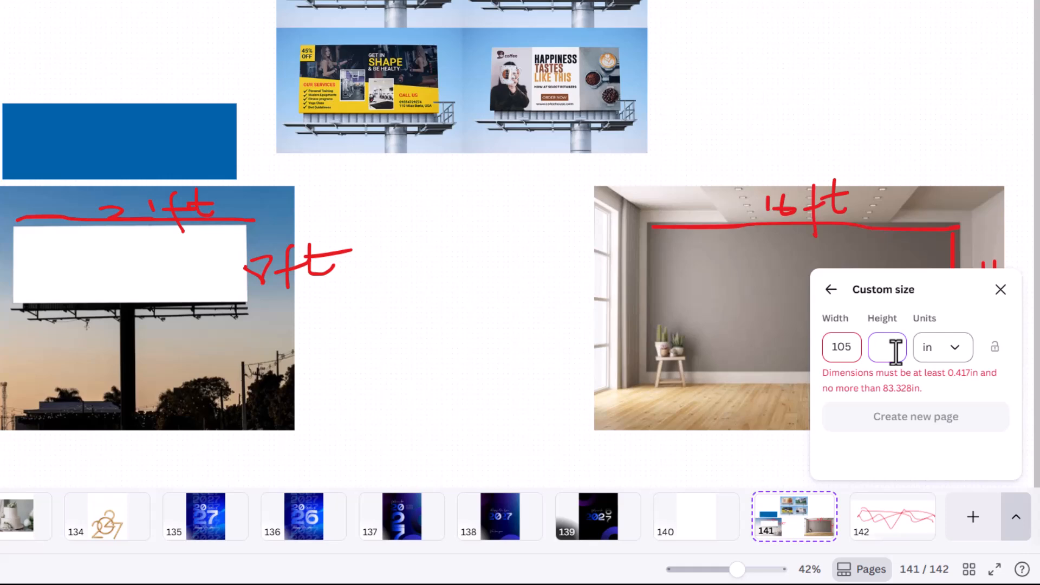
{"action": "type", "text": "40"}
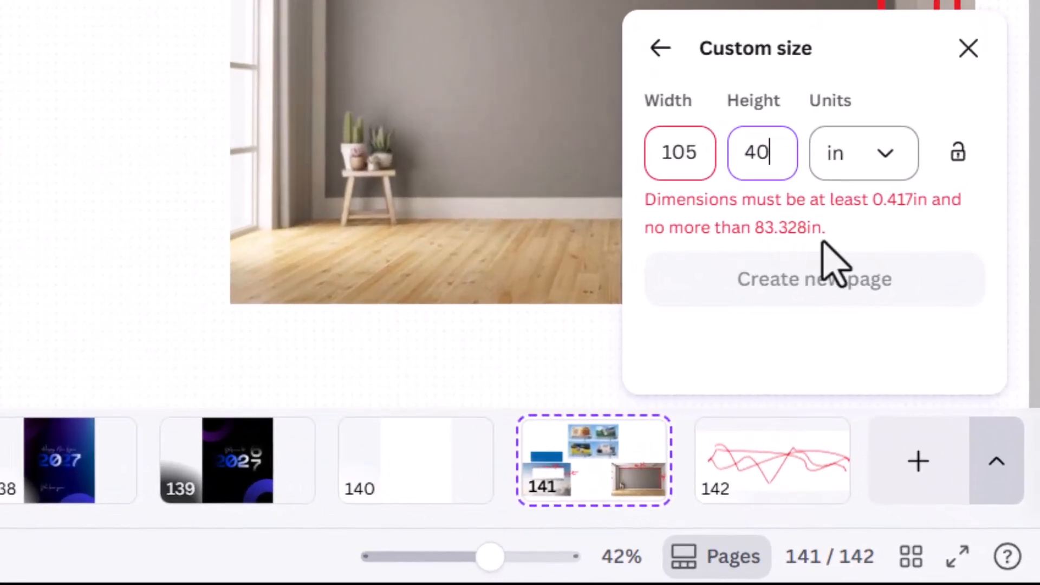
{"action": "left_click", "coordinate": [699, 156]}
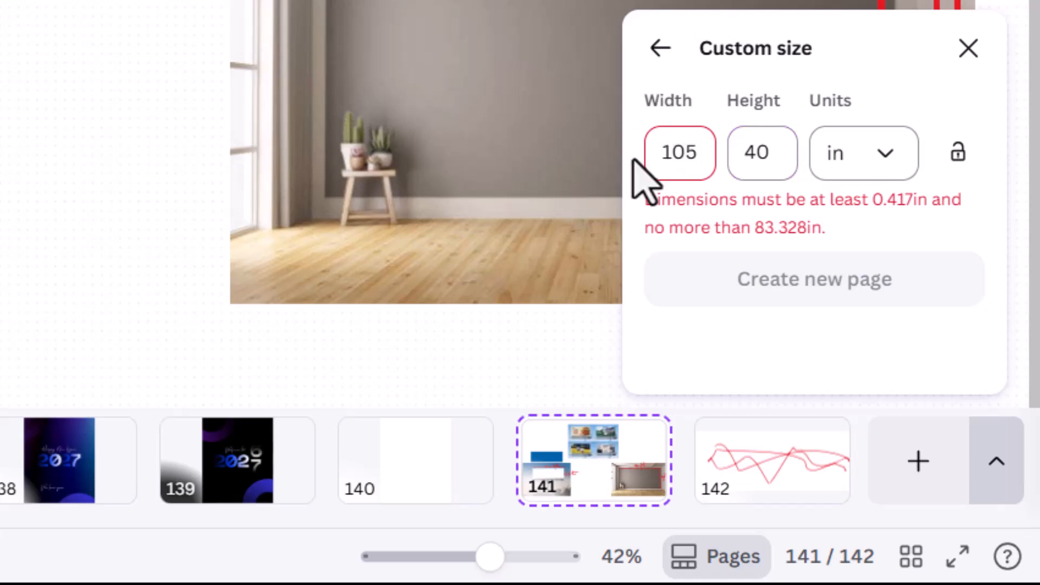
{"action": "left_click", "coordinate": [783, 151]}
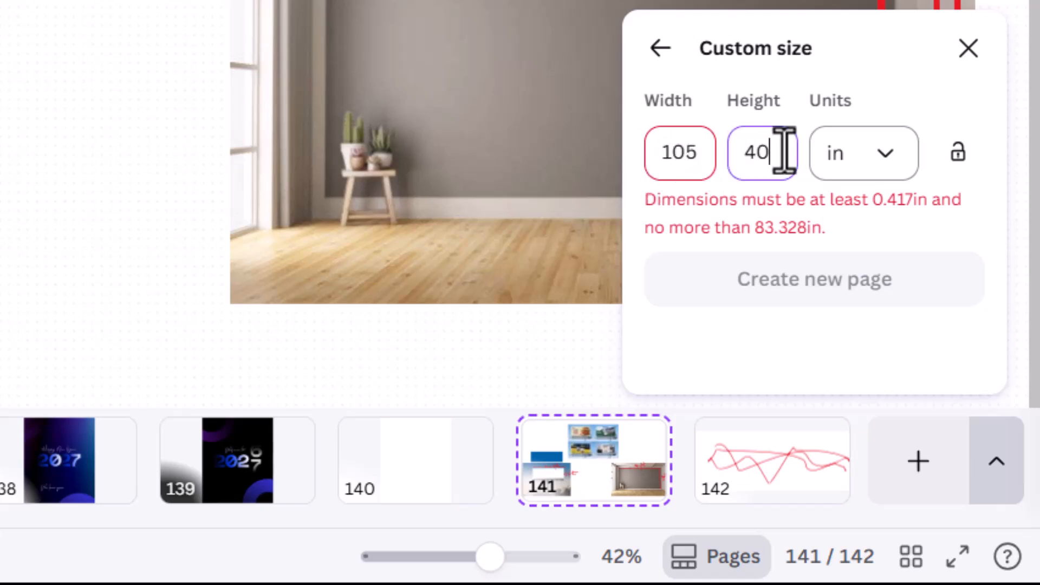
{"action": "key", "text": "BackSpace"}
{"action": "key", "text": "BackSpace"}
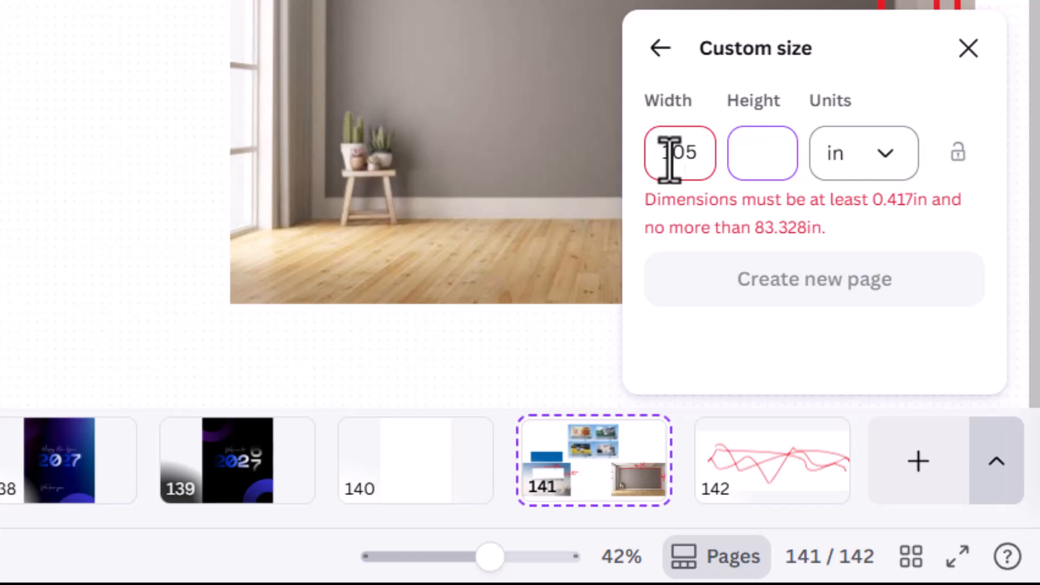
{"action": "left_click", "coordinate": [694, 153]}
{"action": "key", "text": "BackSpace"}
{"action": "key", "text": "BackSpace"}
{"action": "key", "text": "BackSpace"}
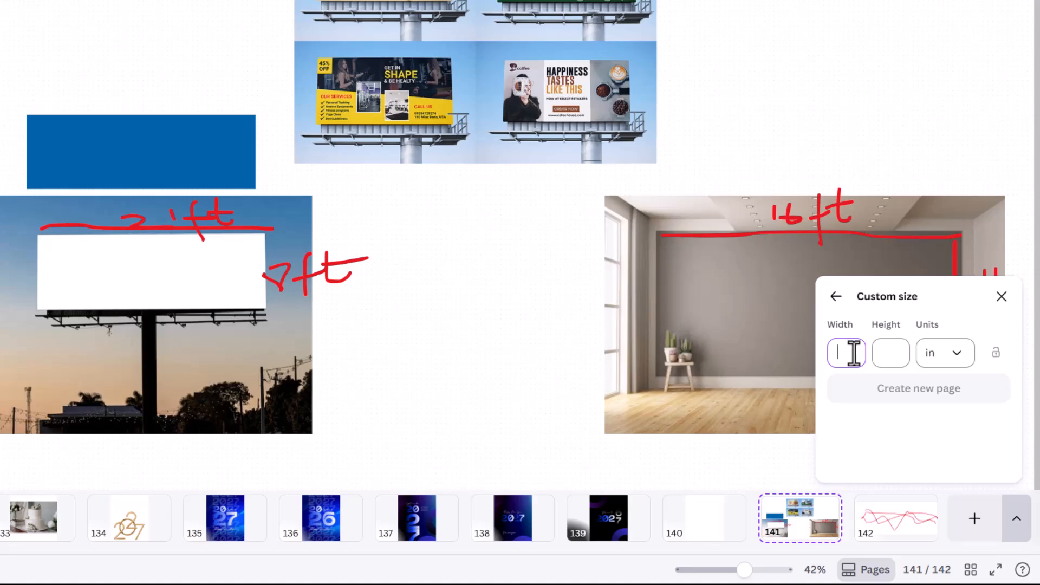
{"action": "key", "text": "XF86Calculator"}
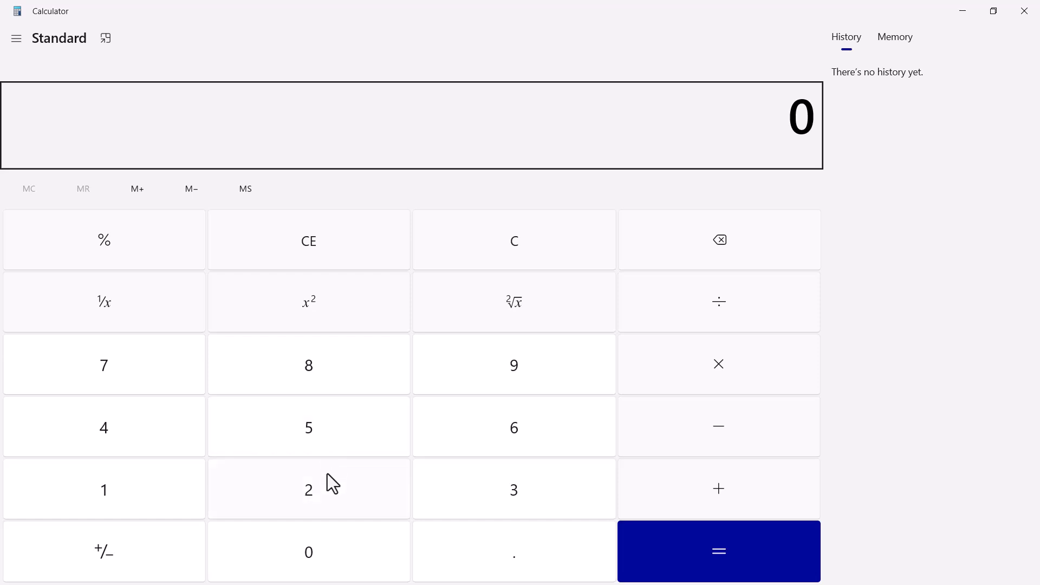
Calculate 21 × 5 = 105 in Calculator and select the result.
{"action": "left_click", "coordinate": [323, 494]}
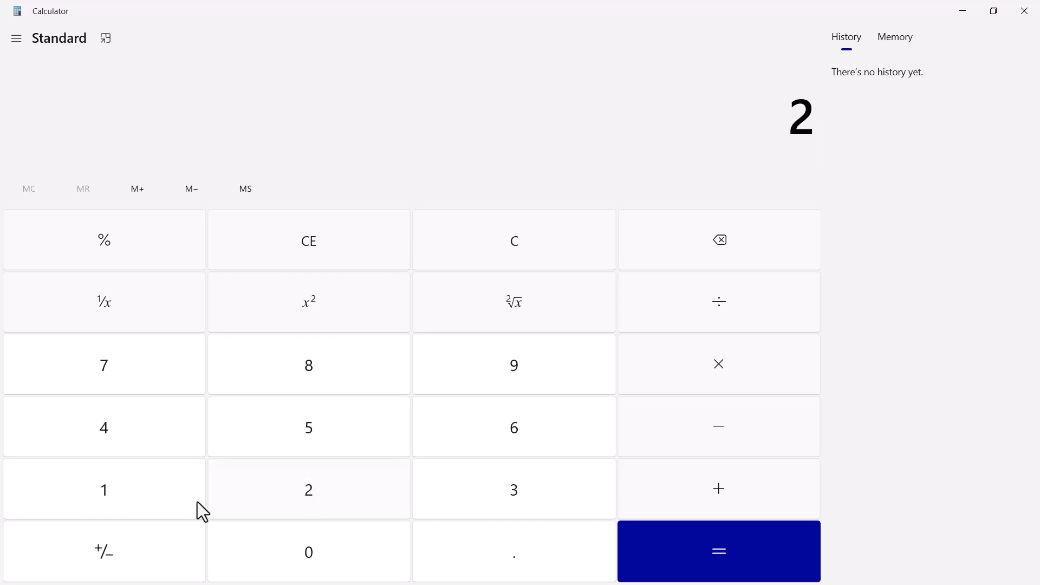
{"action": "left_click", "coordinate": [101, 504]}
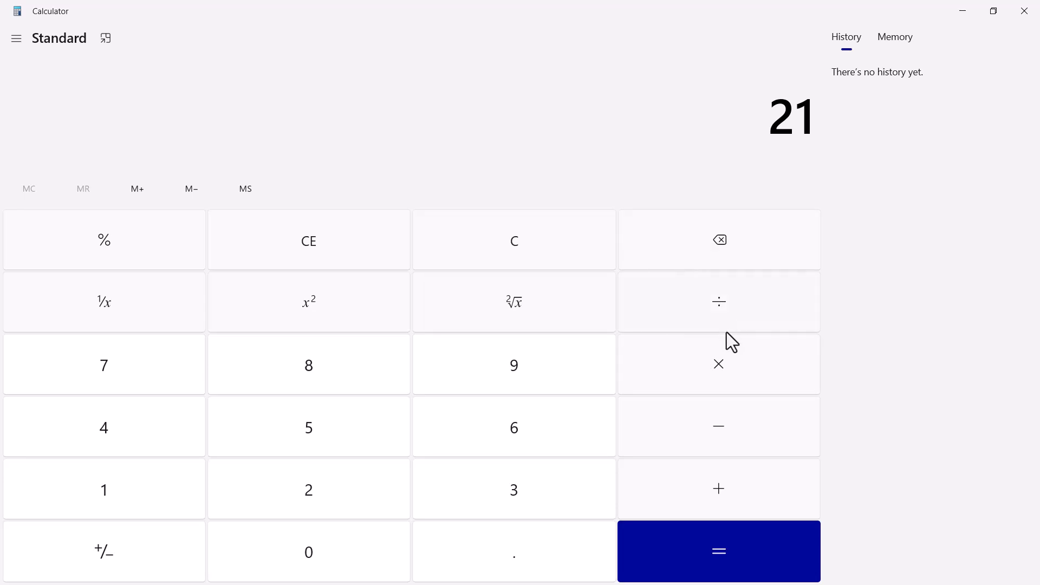
{"action": "left_click", "coordinate": [313, 428]}
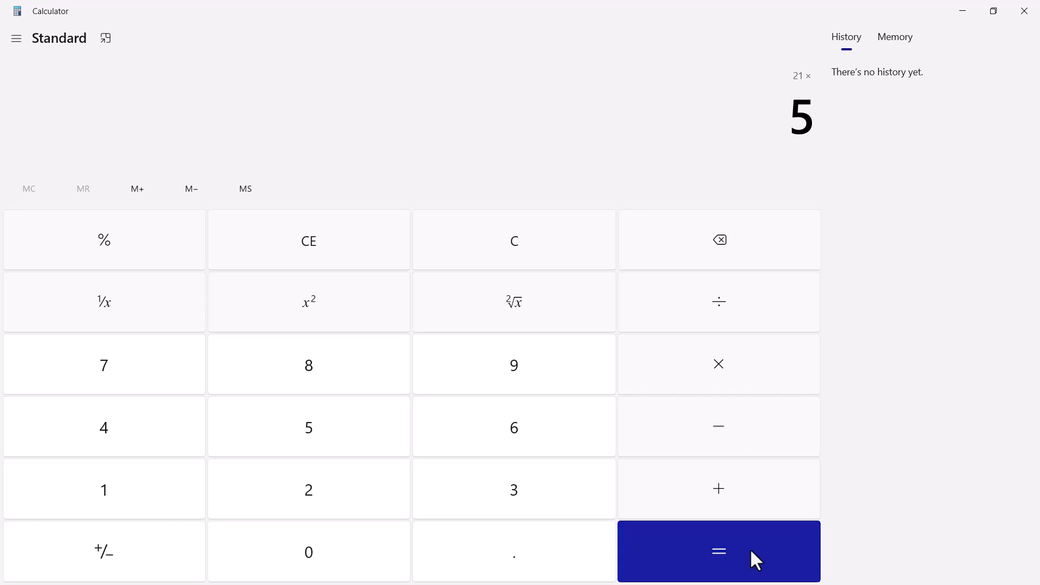
{"action": "left_click", "coordinate": [727, 551]}
{"action": "left_click_drag", "start_coordinate": [741, 117], "coordinate": [814, 119]}
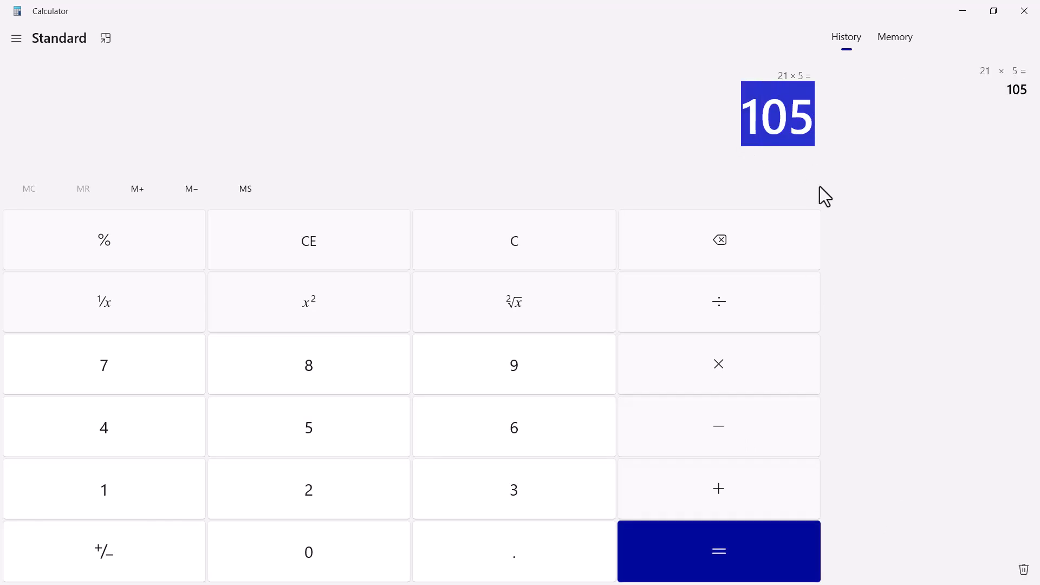
{"action": "key", "text": "alt+Tab"}
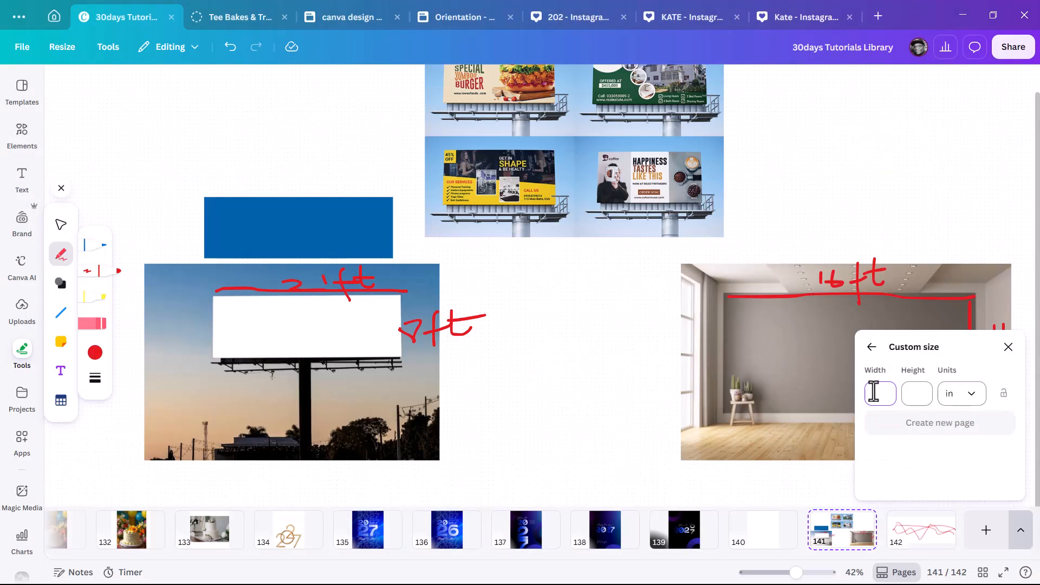
Enter 105 as the custom page width, which exceeds the 83.328in limit.
{"action": "type", "text": "105"}
{"action": "left_click", "coordinate": [916, 394]}
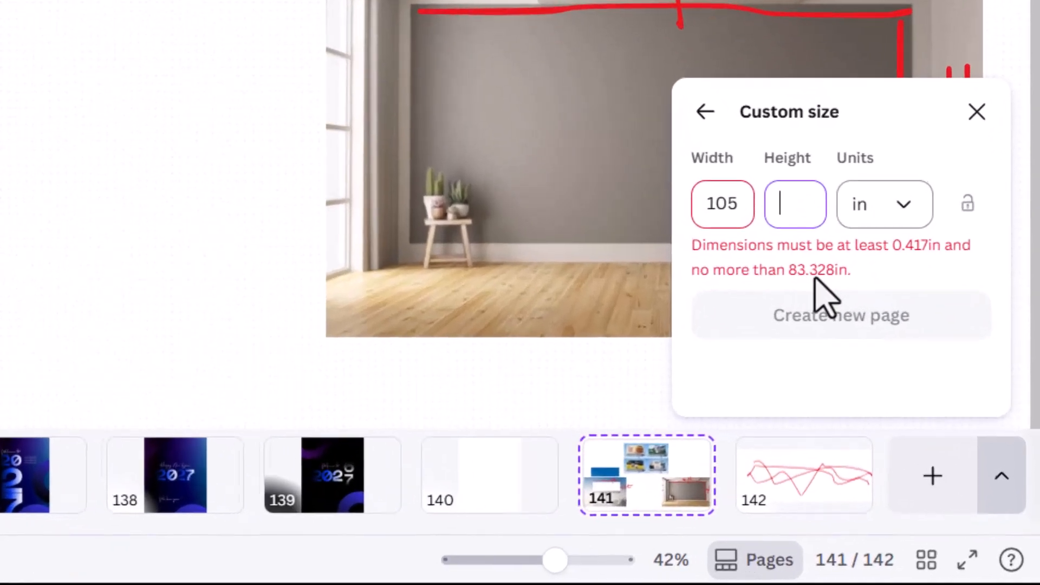
{"action": "key", "text": "alt+Tab"}
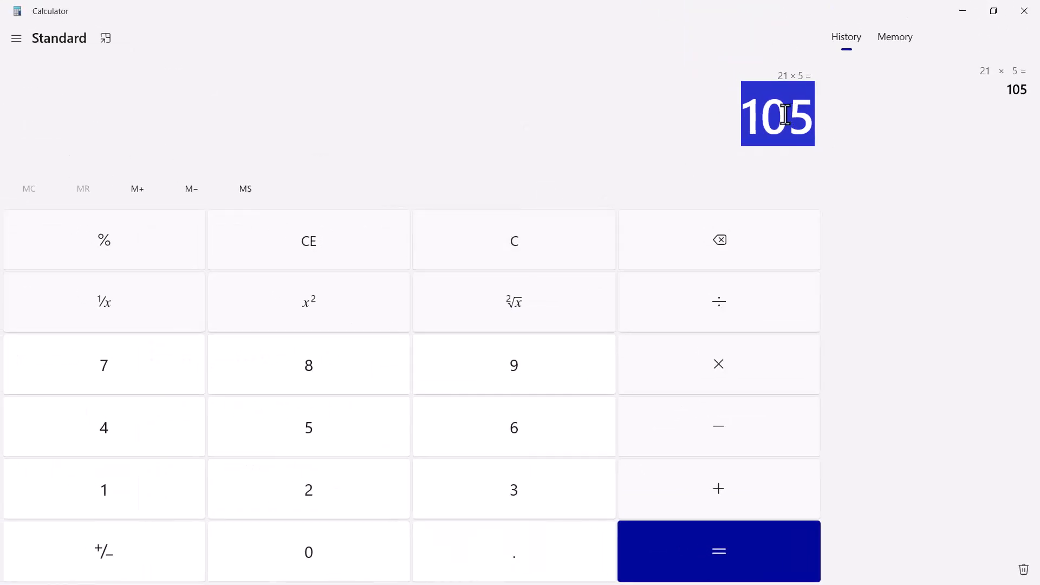
Clear Calculator and compute 21 × 4 = 84.
{"action": "left_click", "coordinate": [514, 256]}
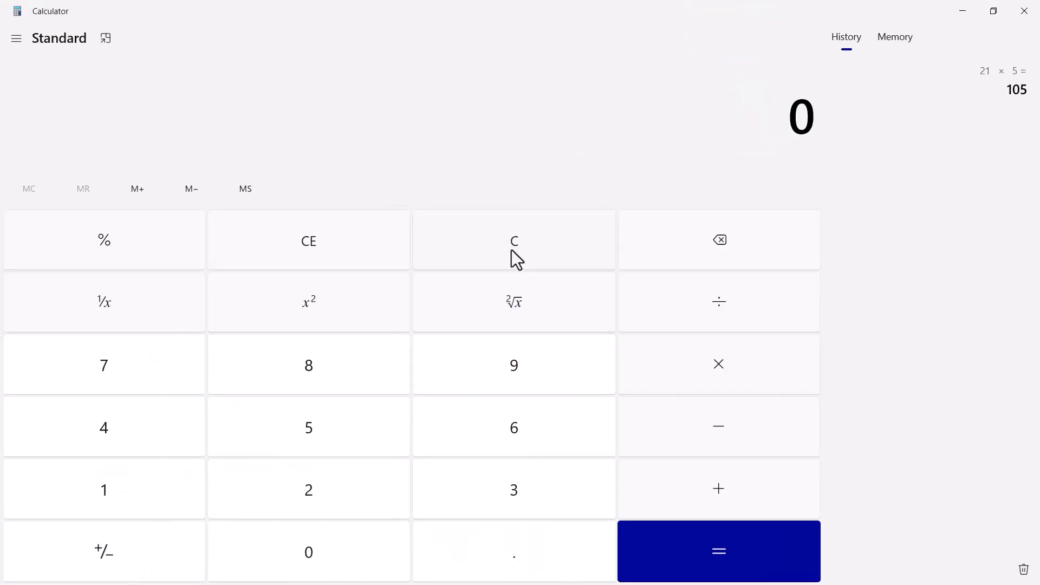
{"action": "left_click", "coordinate": [318, 489]}
{"action": "left_click", "coordinate": [106, 487]}
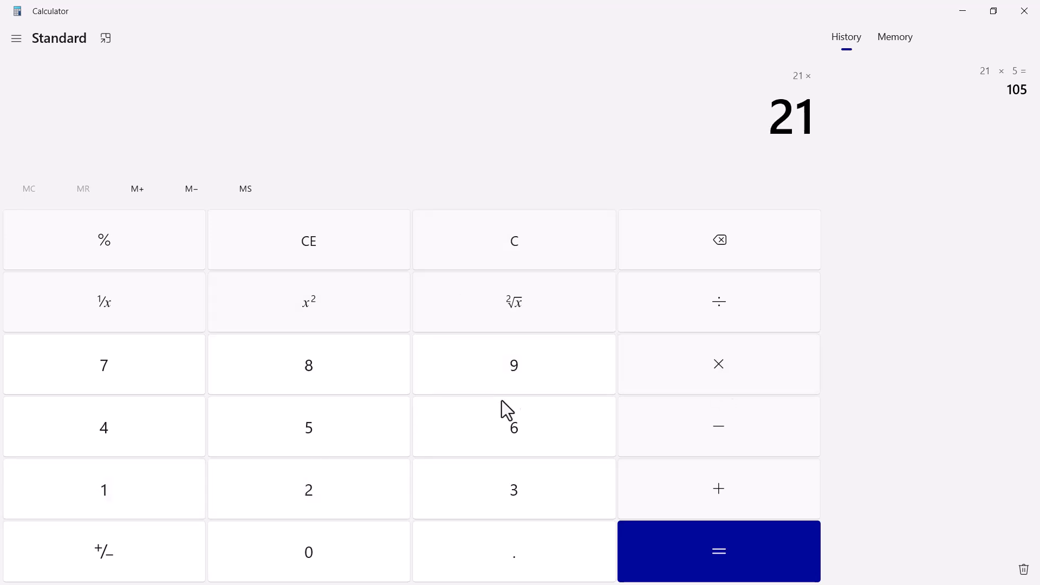
{"action": "left_click", "coordinate": [102, 429]}
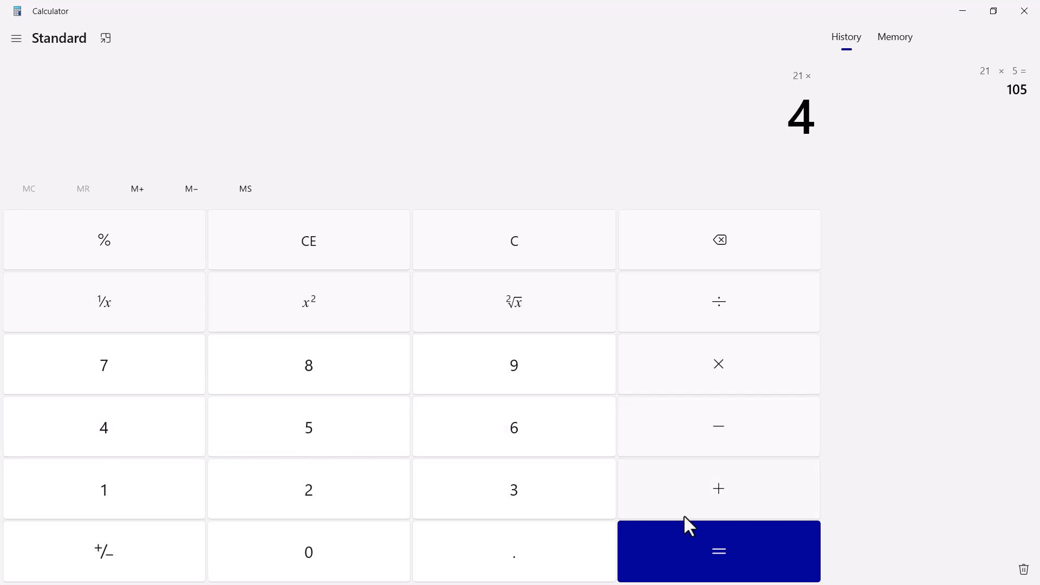
{"action": "left_click", "coordinate": [697, 544]}
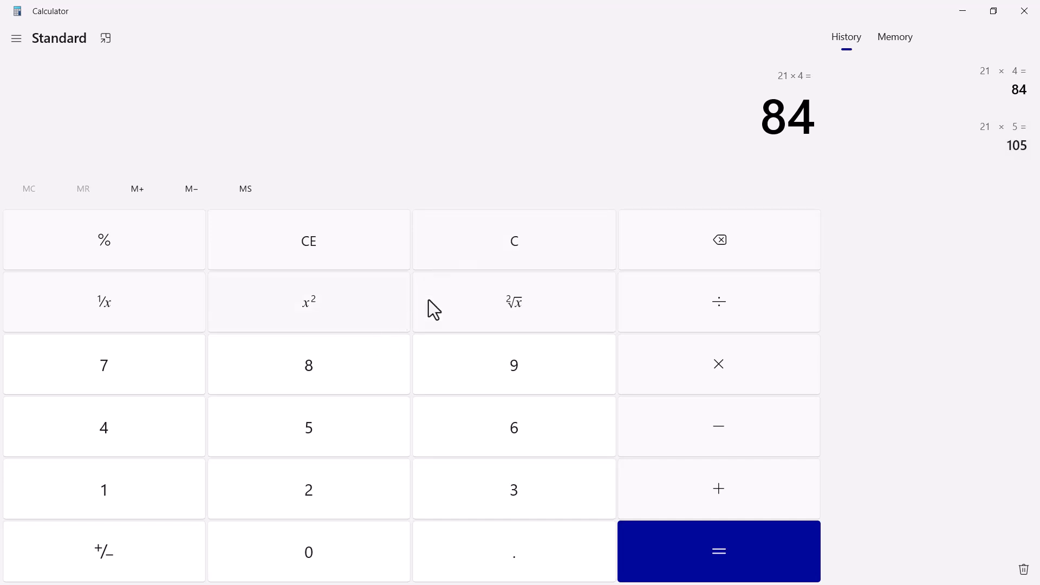
Clear the 84 result and compute 21 × 3 = 63.
{"action": "left_click", "coordinate": [492, 248]}
{"action": "left_click", "coordinate": [294, 490]}
{"action": "left_click", "coordinate": [122, 505]}
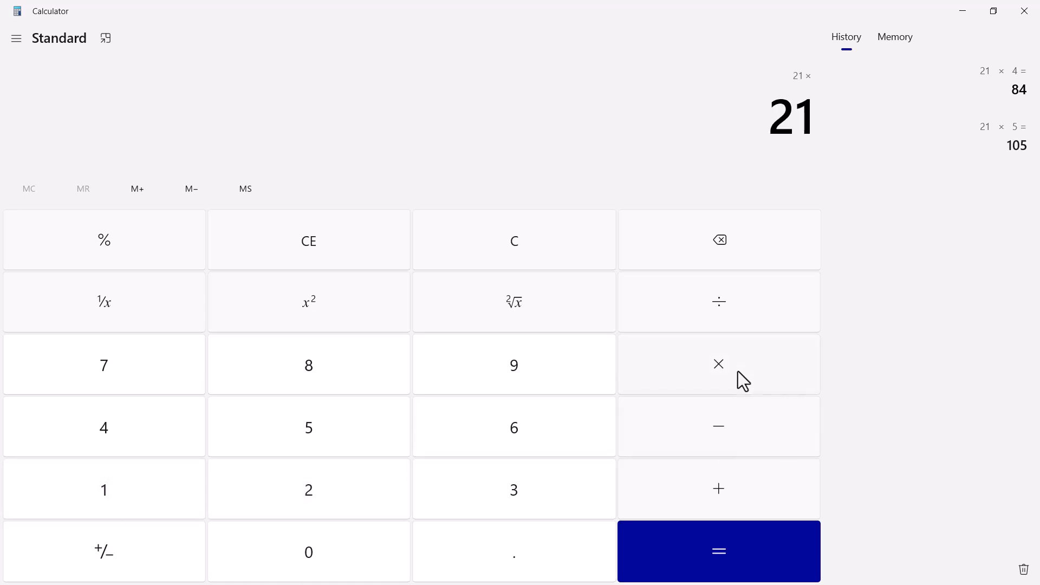
{"action": "left_click", "coordinate": [480, 499]}
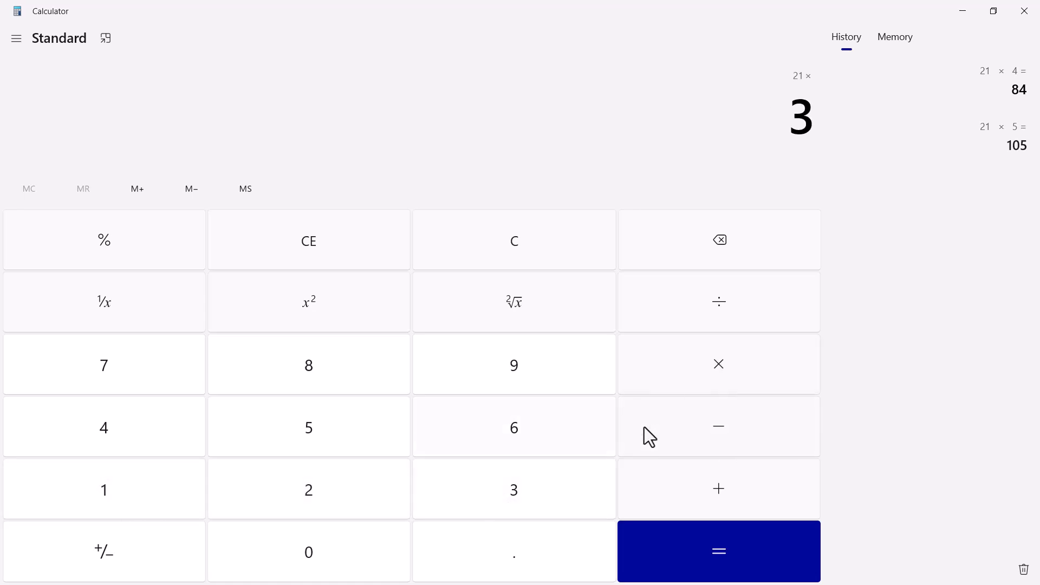
{"action": "left_click", "coordinate": [715, 576]}
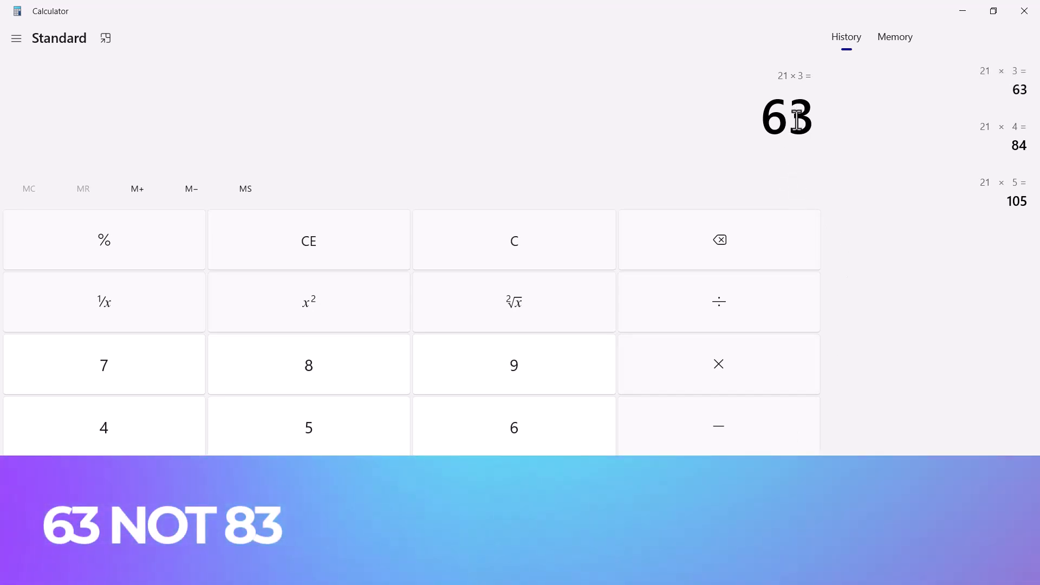
{"action": "key", "text": "alt+Tab"}
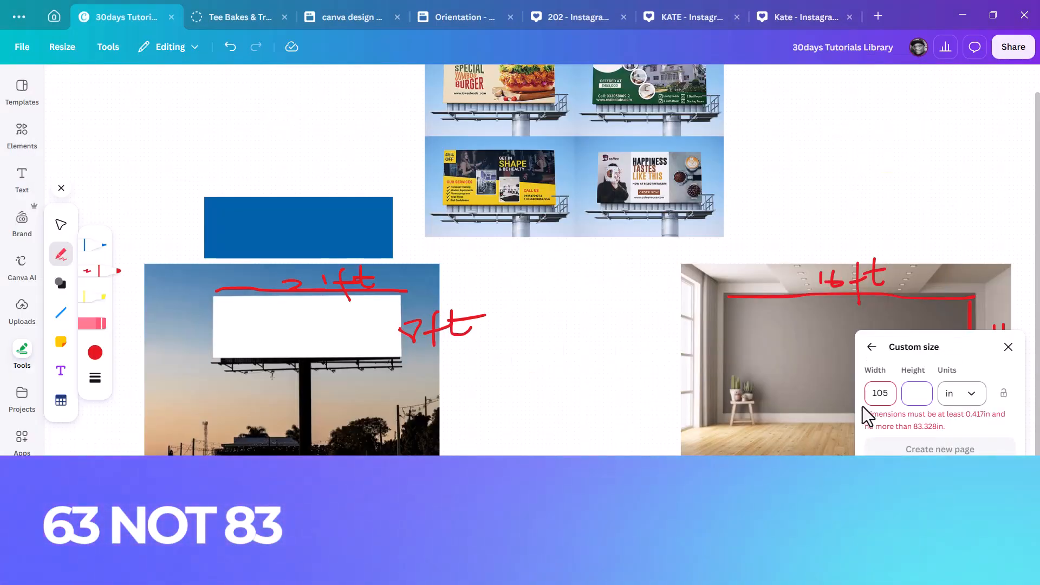
Replace the 105 page width with 63 inches so the size-limit error clears.
{"action": "left_click_drag", "start_coordinate": [870, 394], "coordinate": [904, 407]}
{"action": "key", "text": "alt+Tab"}
{"action": "key", "text": "alt+Tab"}
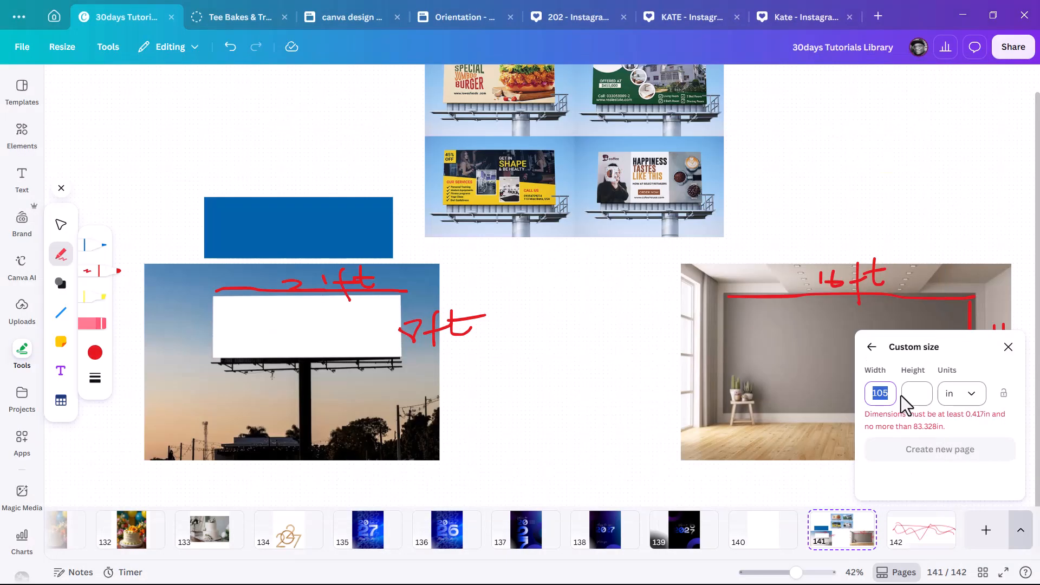
{"action": "type", "text": "63"}
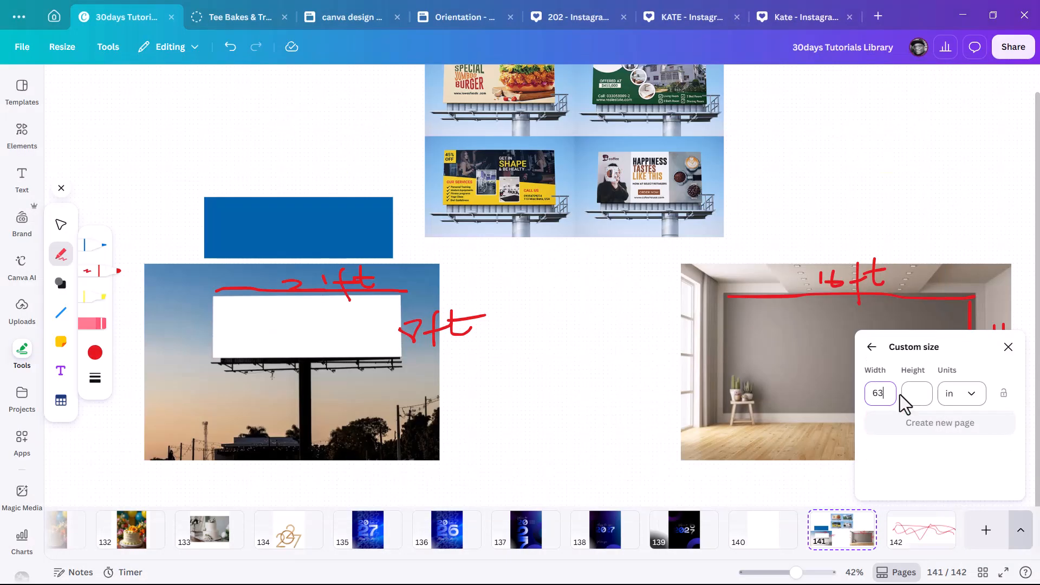
{"action": "left_click", "coordinate": [920, 392]}
{"action": "key", "text": "alt+Tab"}
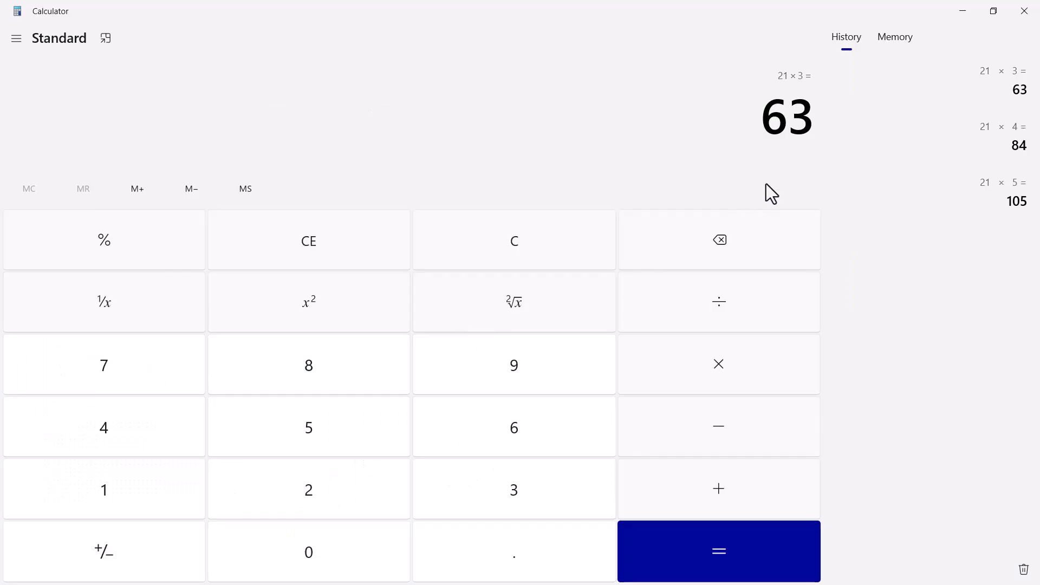
Recompute 21 × 3 = 63 and briefly check the 63 width in Canva.
{"action": "key", "text": "Escape"}
{"action": "left_click", "coordinate": [316, 501]}
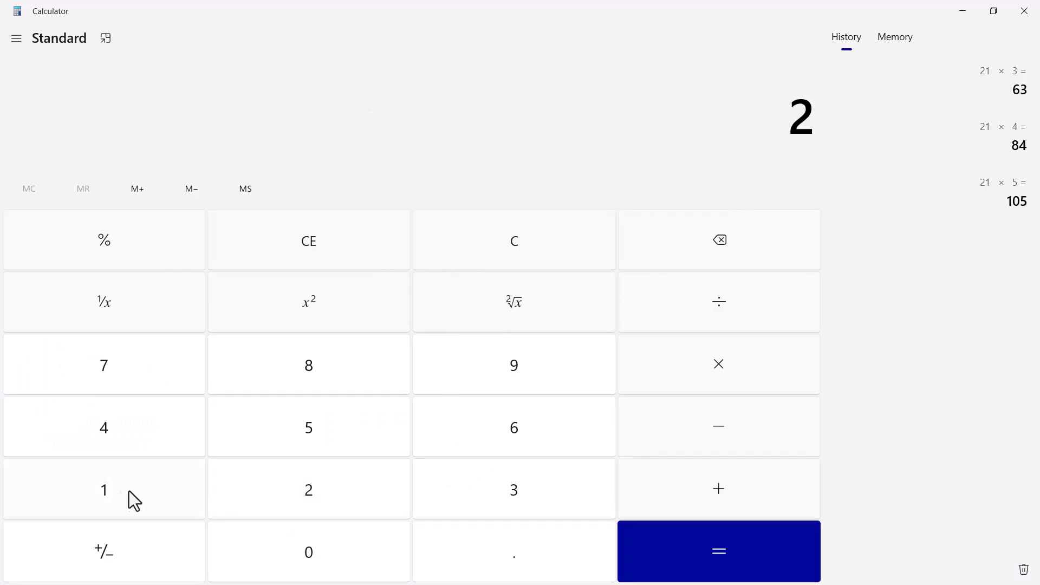
{"action": "left_click", "coordinate": [141, 491]}
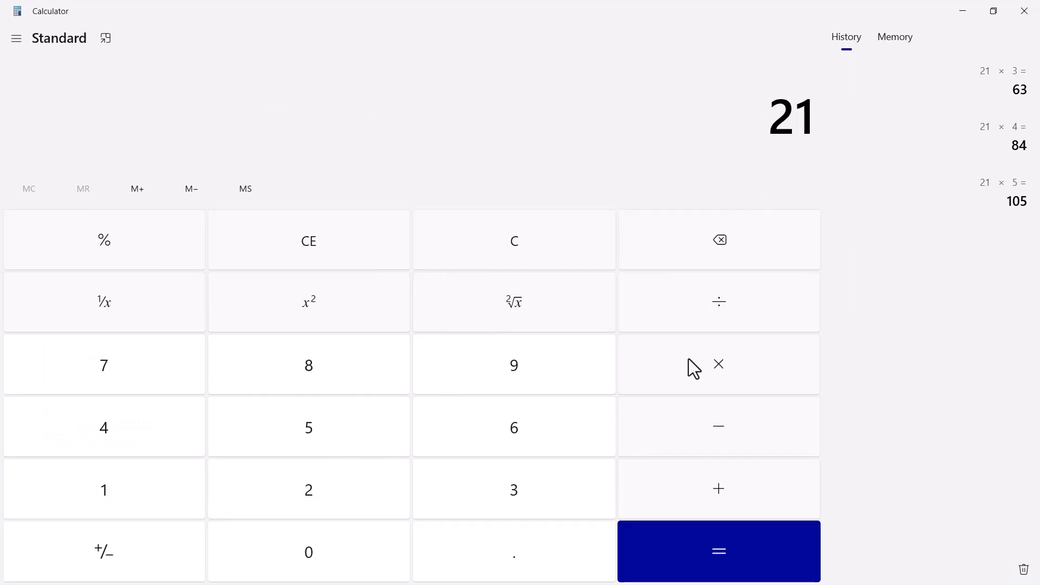
{"action": "left_click", "coordinate": [523, 483]}
{"action": "left_click", "coordinate": [724, 549]}
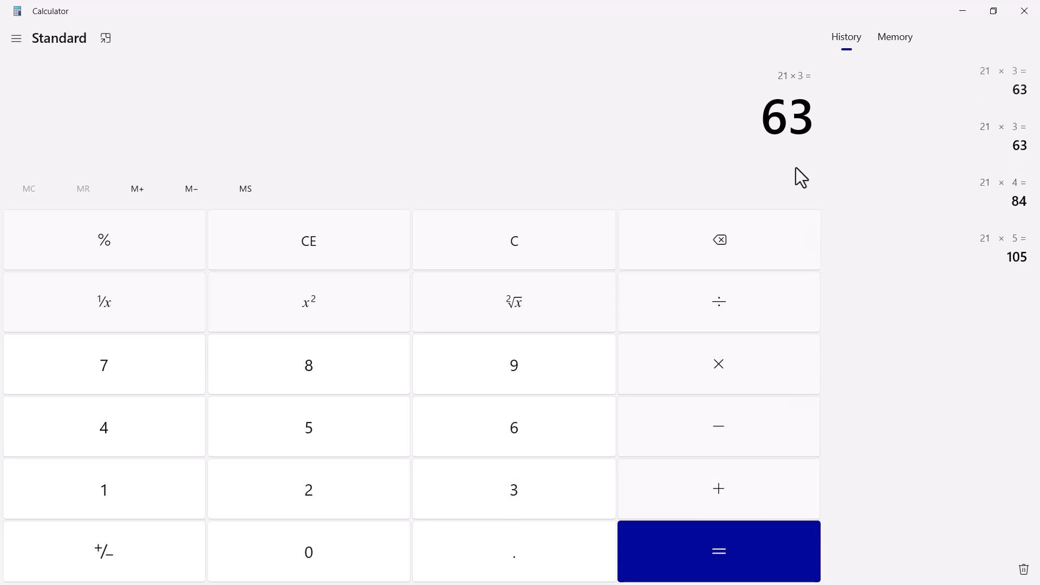
{"action": "left_click", "coordinate": [512, 259]}
{"action": "key", "text": "alt+Tab"}
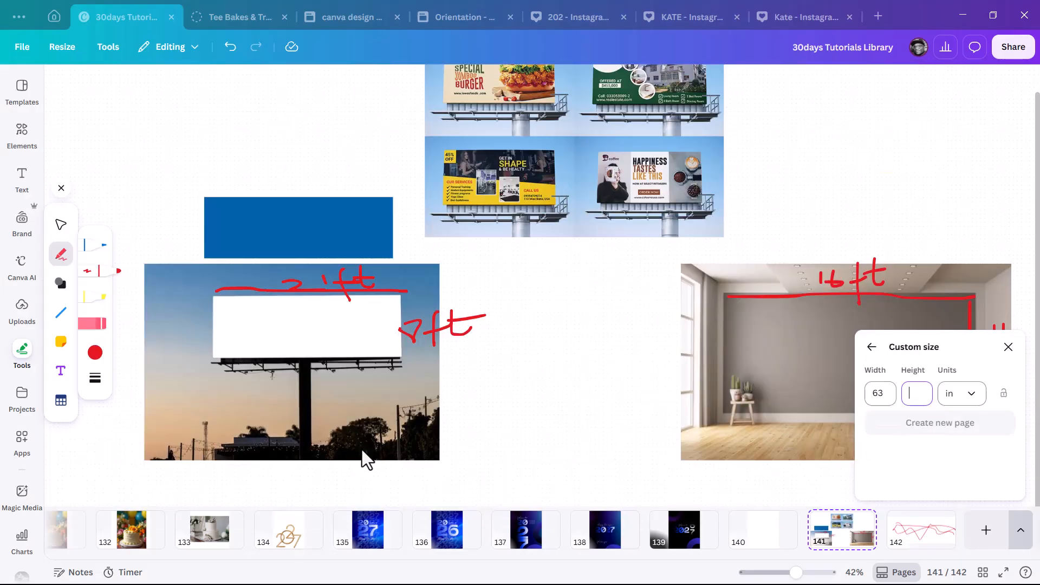
{"action": "key", "text": "alt+Tab"}
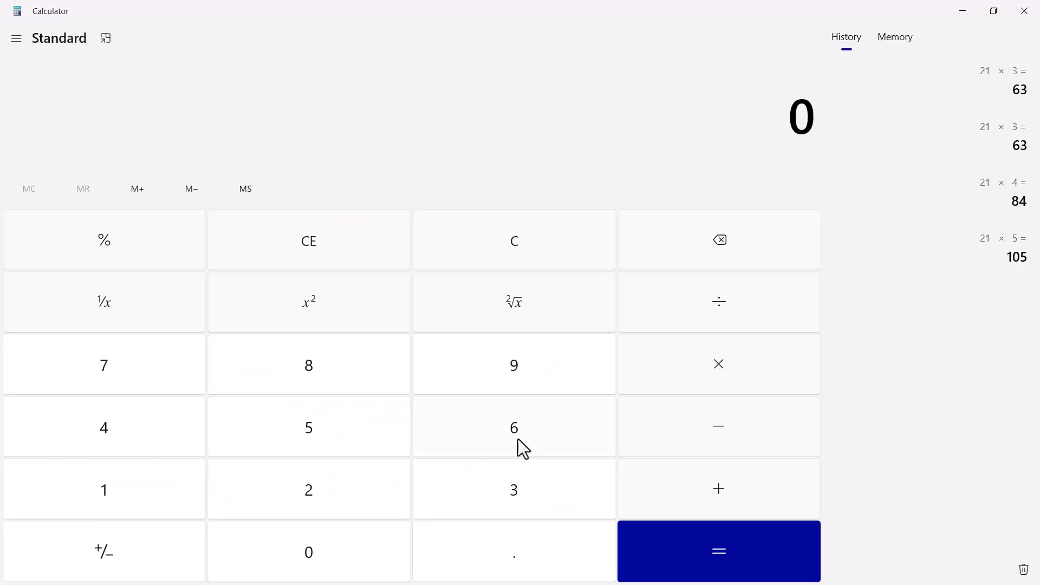
Calculate 8 × 3 = 24 for the page height.
{"action": "left_click", "coordinate": [315, 352]}
{"action": "left_click", "coordinate": [723, 364]}
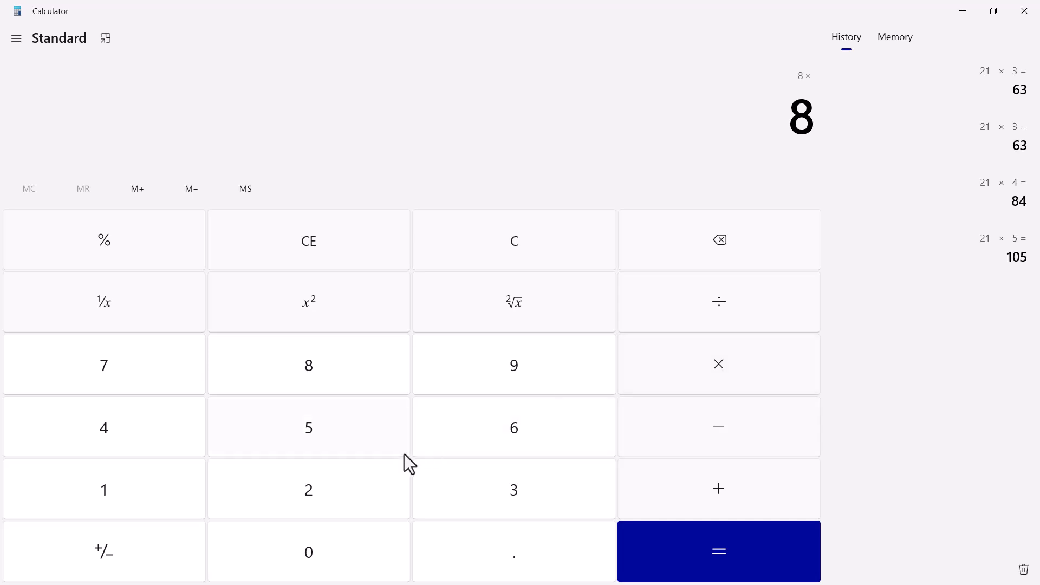
{"action": "left_click", "coordinate": [531, 507]}
{"action": "left_click", "coordinate": [726, 572]}
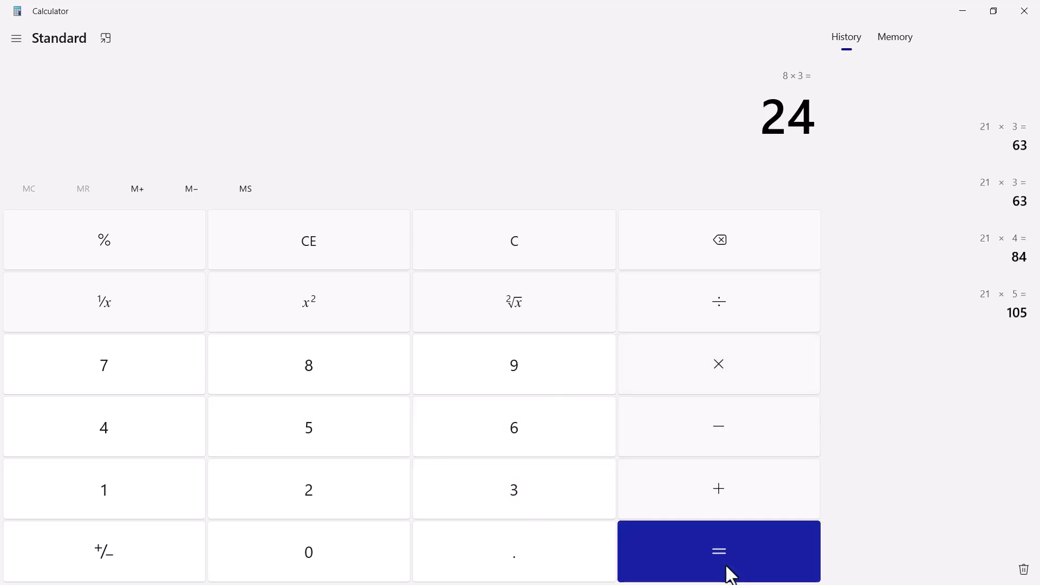
{"action": "key", "text": "alt+Tab"}
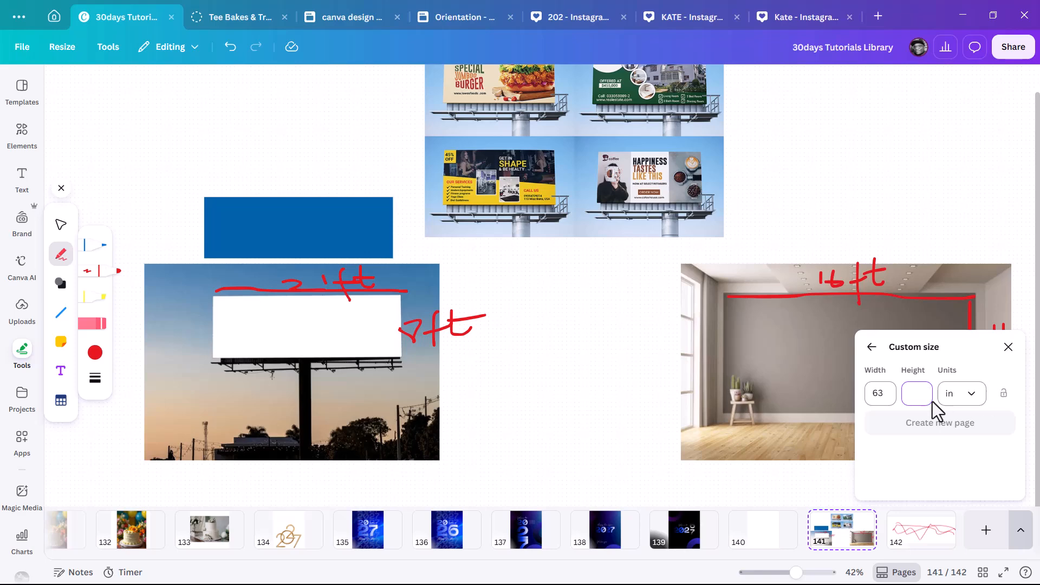
Create blank page 143 at 63 × 24 inches, then compare it with page 142.
{"action": "type", "text": "24"}
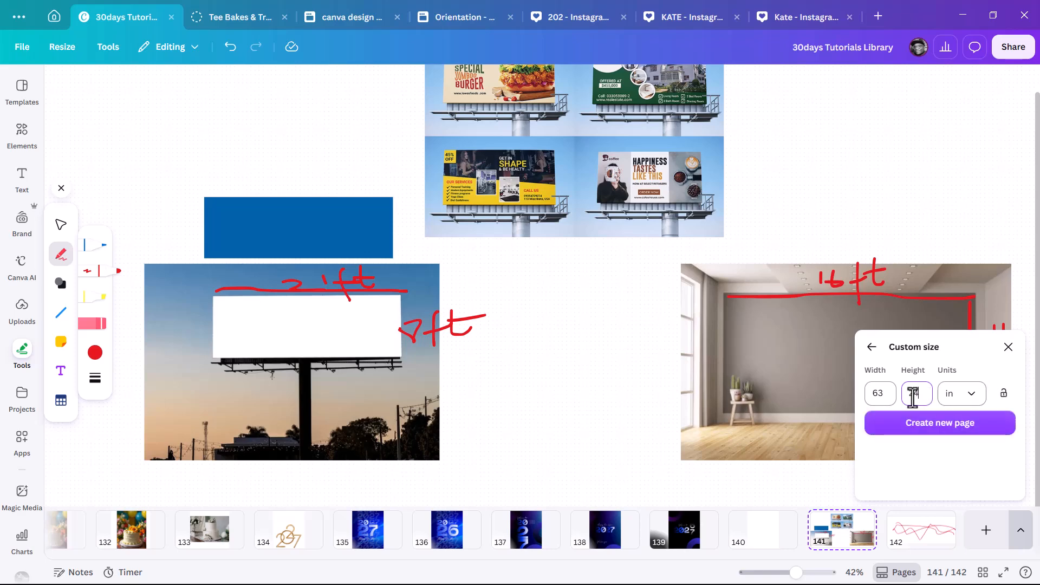
{"action": "left_click", "coordinate": [928, 435]}
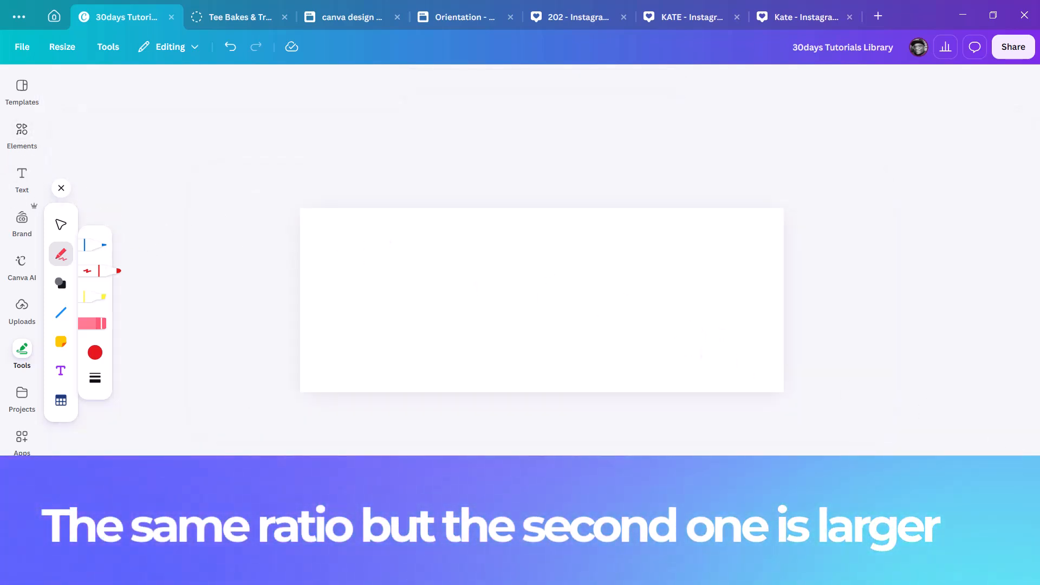
{"action": "left_click", "coordinate": [920, 548]}
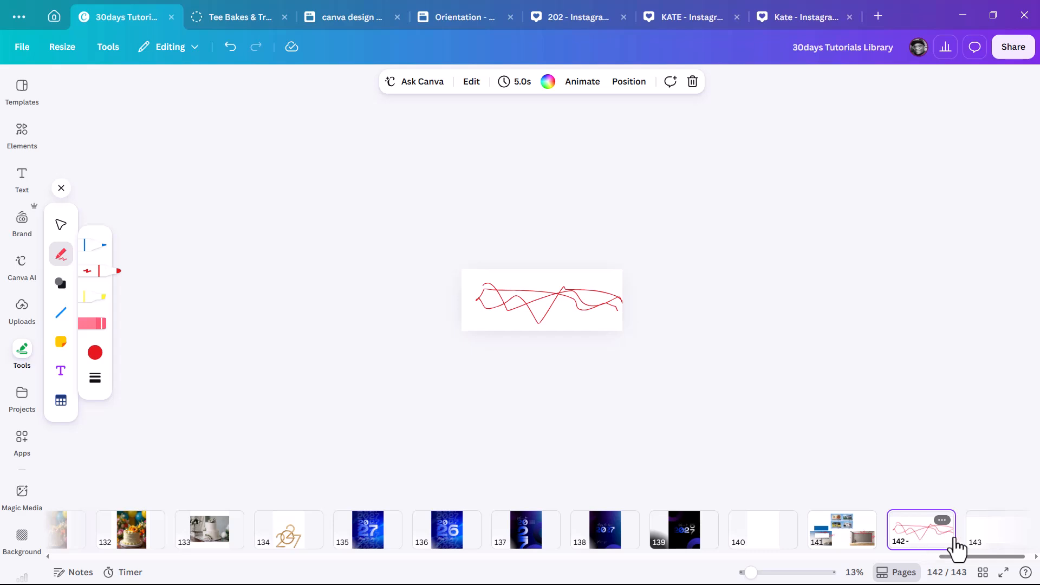
{"action": "left_click", "coordinate": [986, 544]}
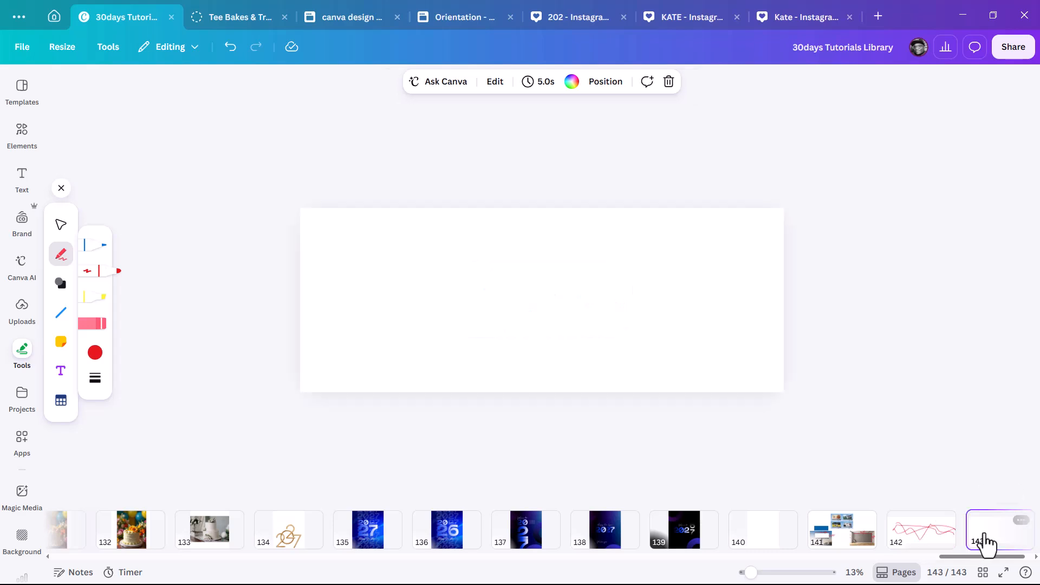
{"action": "left_click", "coordinate": [919, 543]}
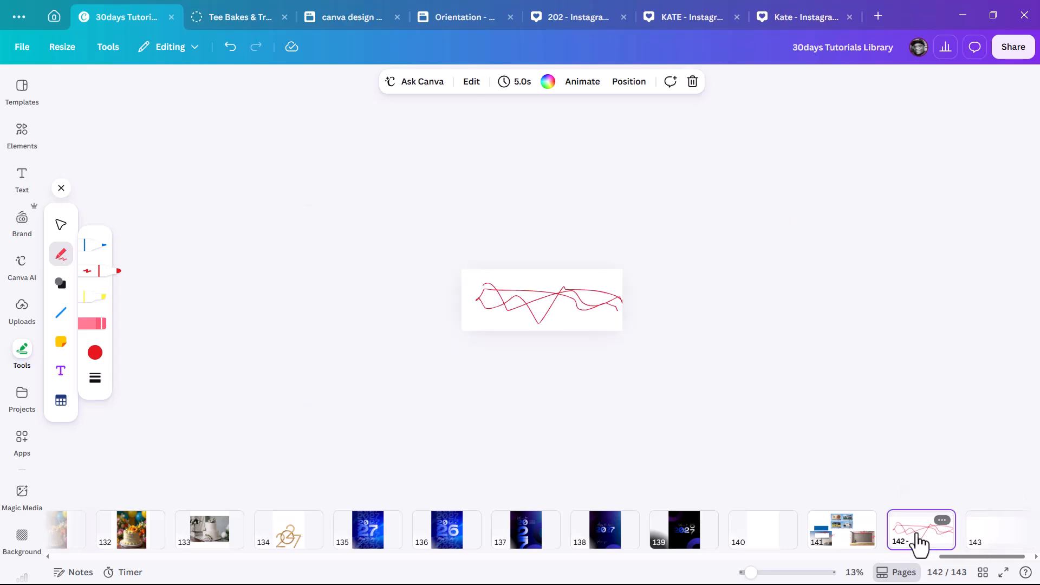
{"action": "left_click", "coordinate": [991, 544]}
{"action": "left_click", "coordinate": [929, 546]}
{"action": "left_click", "coordinate": [984, 539]}
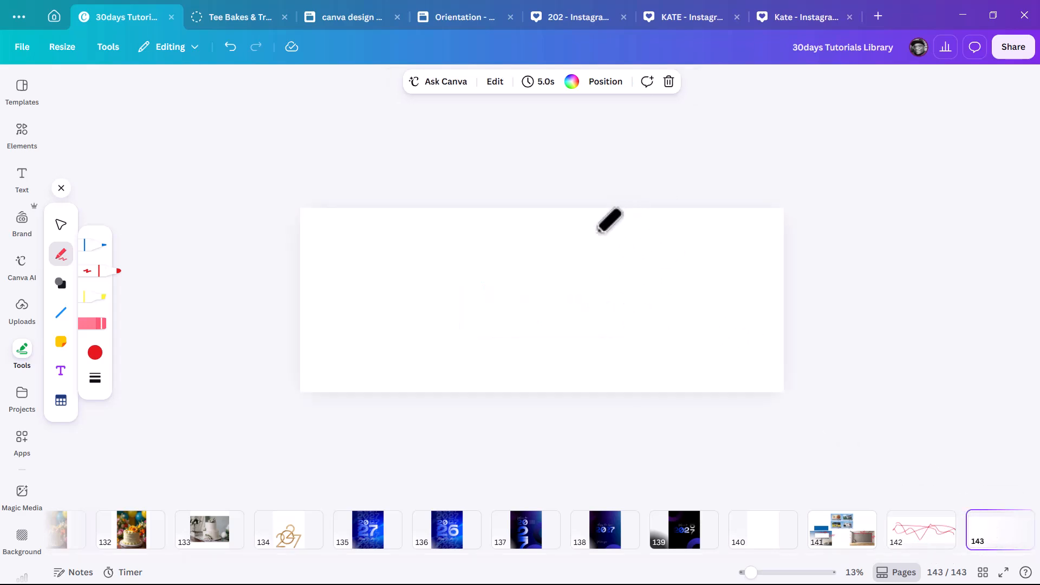
{"action": "left_click", "coordinate": [1021, 53]}
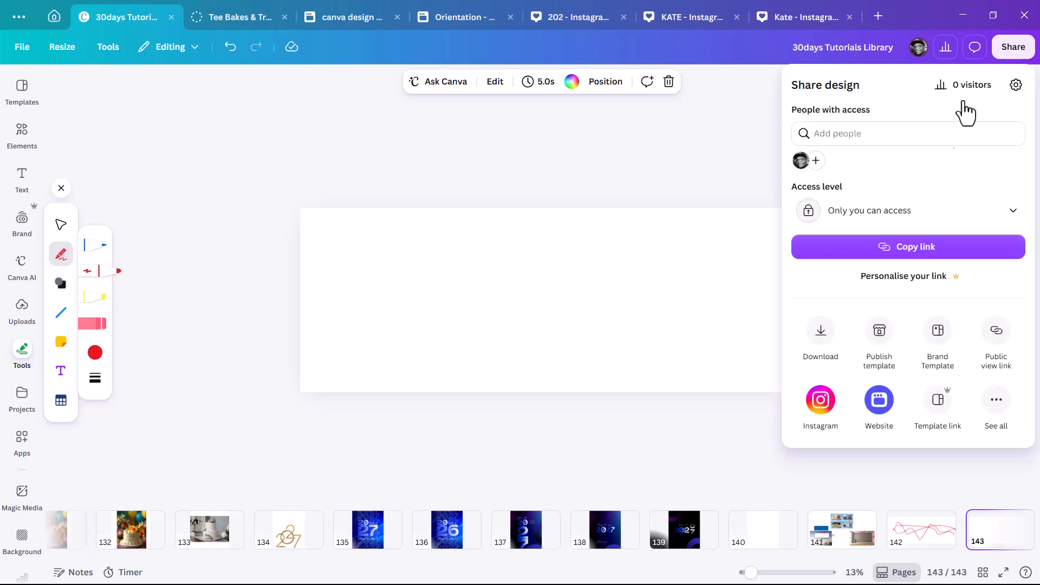
{"action": "left_click", "coordinate": [821, 338]}
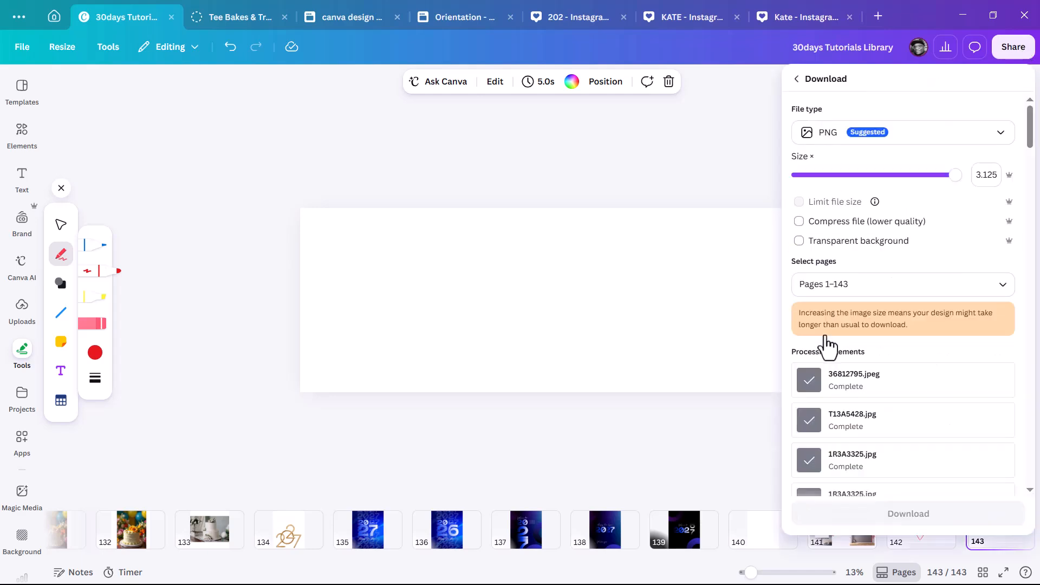
{"action": "left_click_drag", "start_coordinate": [956, 175], "coordinate": [1003, 174]}
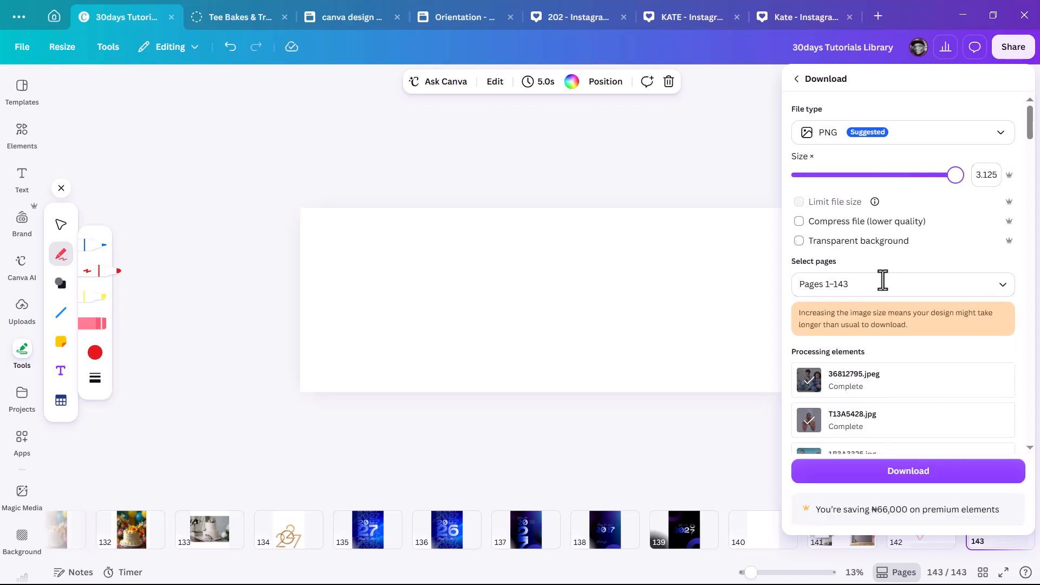
{"action": "left_click", "coordinate": [866, 476]}
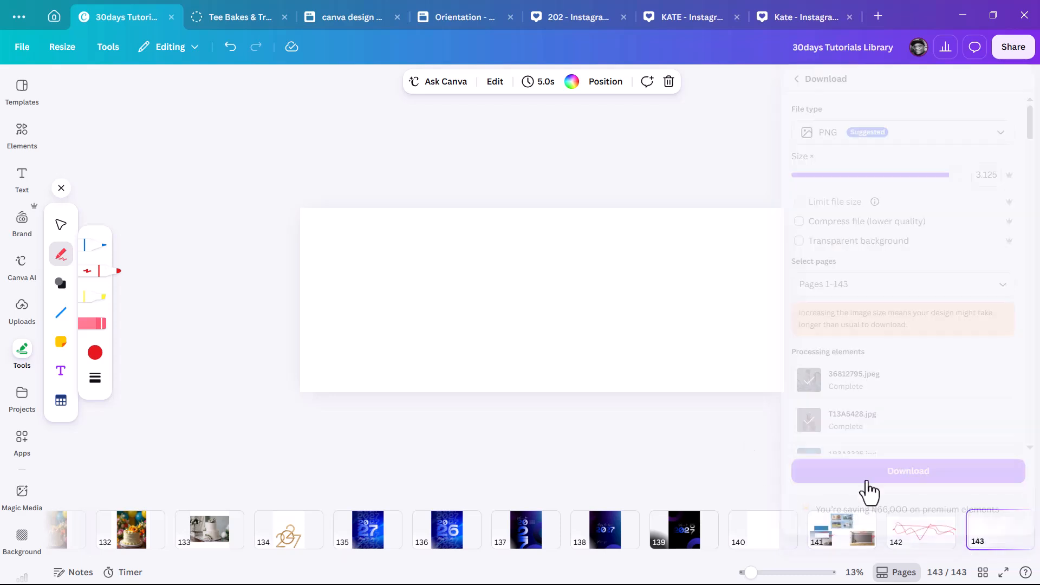
{"action": "left_click", "coordinate": [924, 536]}
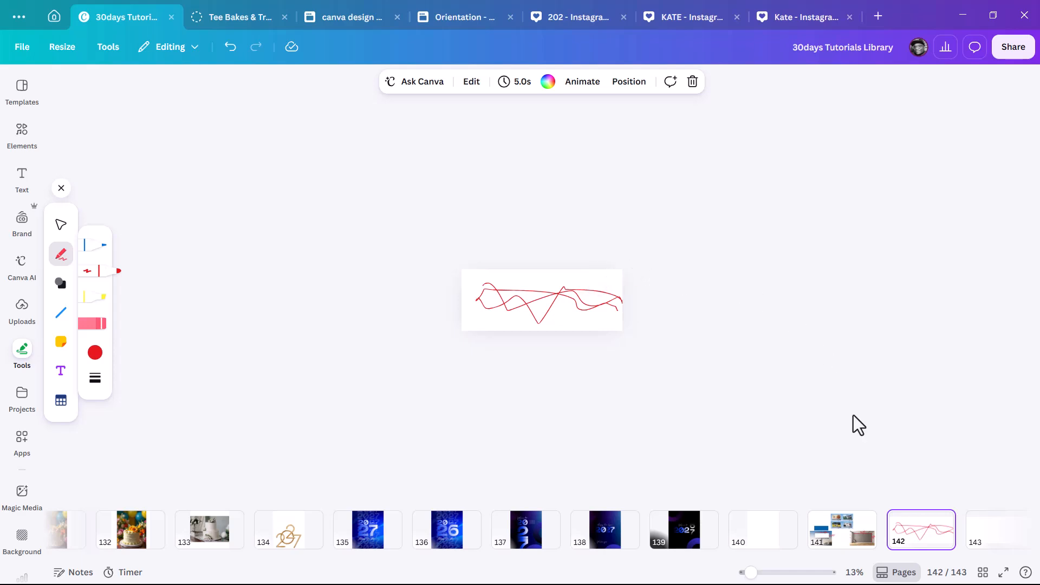
{"action": "left_click", "coordinate": [836, 542]}
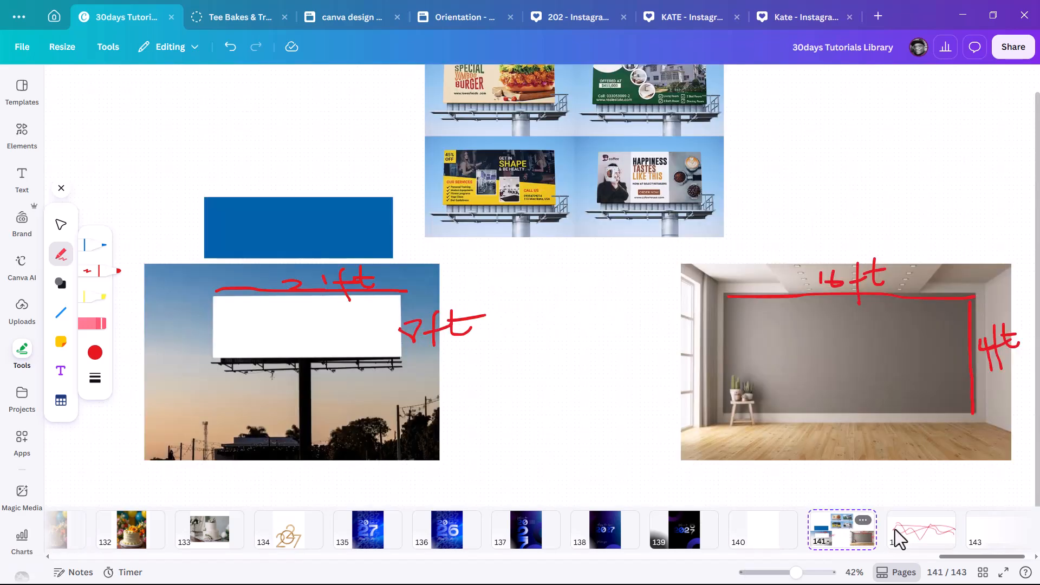
{"action": "left_click", "coordinate": [902, 539]}
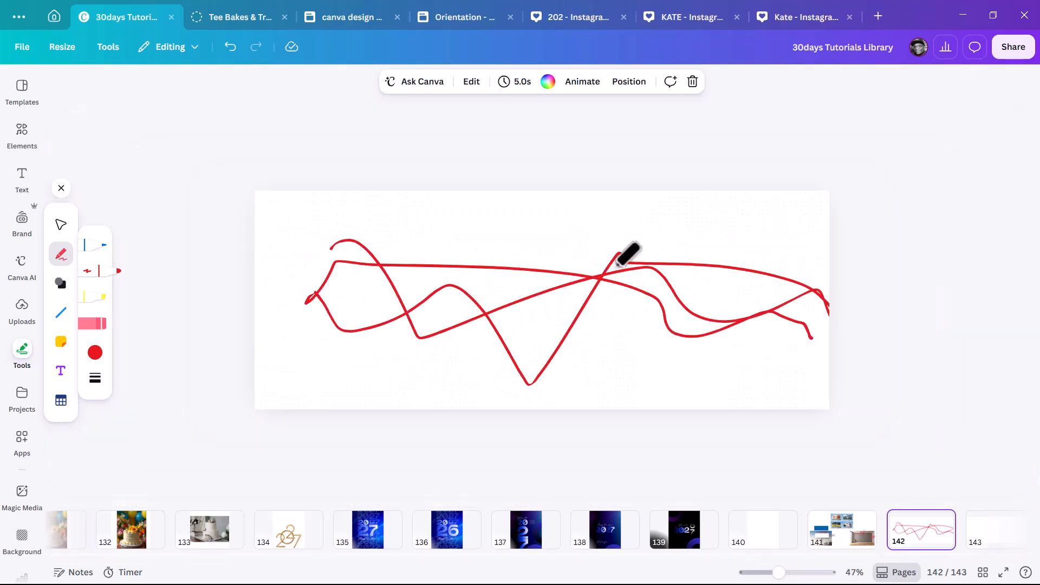
{"action": "left_click", "coordinate": [984, 546]}
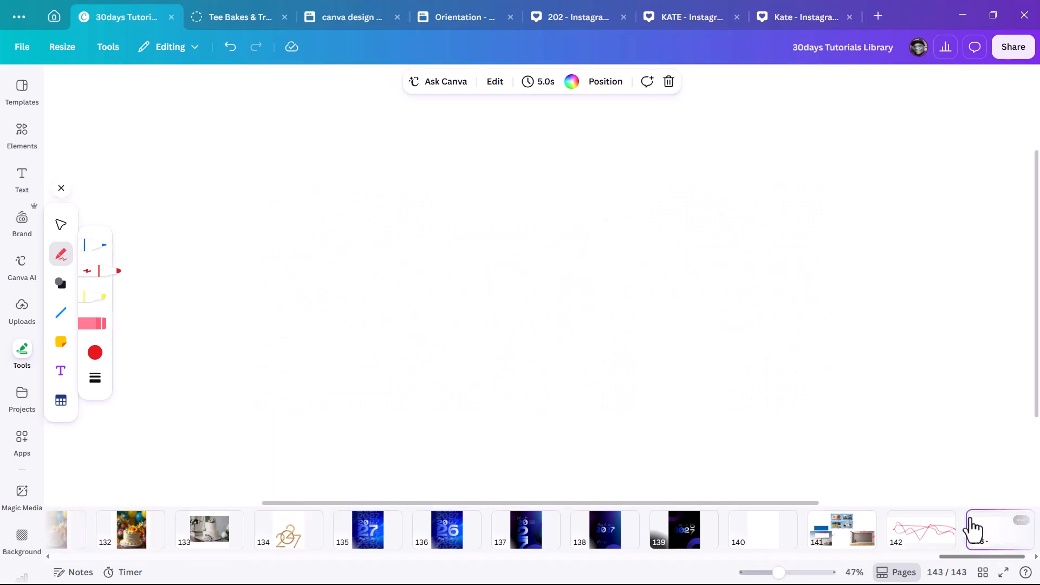
{"action": "left_click", "coordinate": [845, 533]}
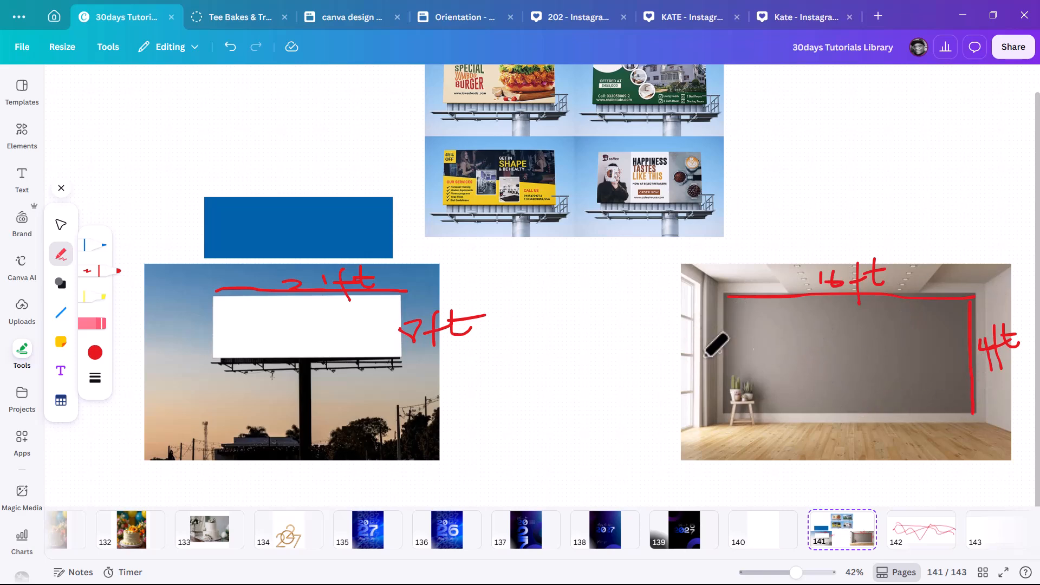
{"action": "left_click", "coordinate": [984, 539]}
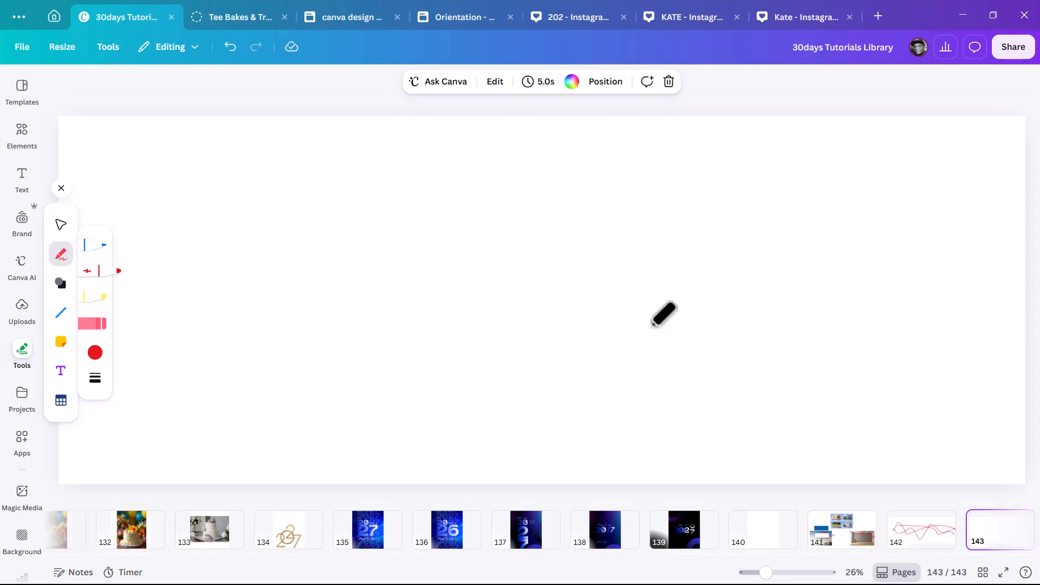
{"action": "scroll", "coordinate": [655, 294], "scroll_direction": "down", "scroll_amount": 3}
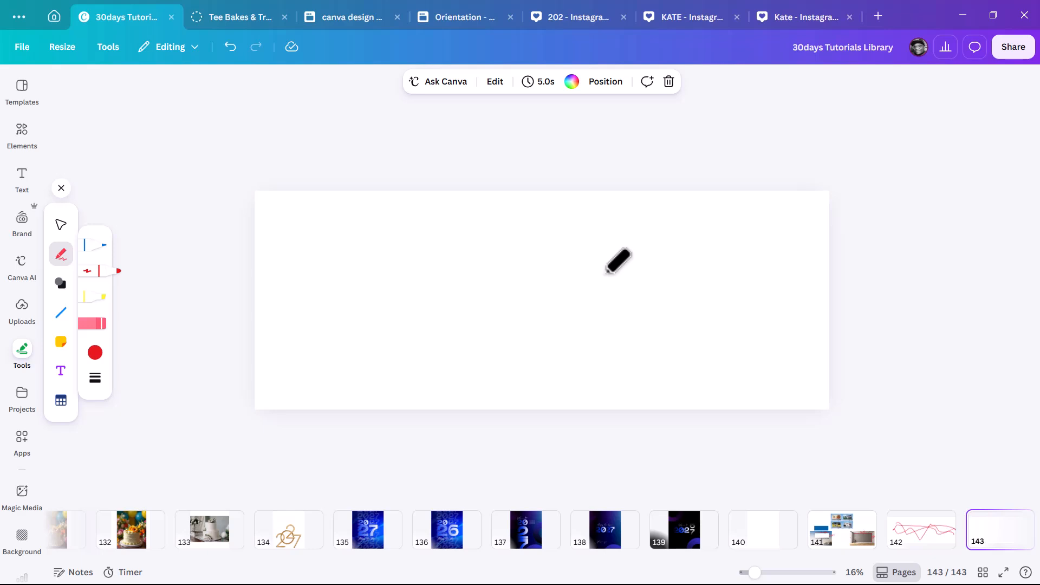
Add a dark green circle, enlarge it and position it toward the right edge.
{"action": "left_click", "coordinate": [30, 141]}
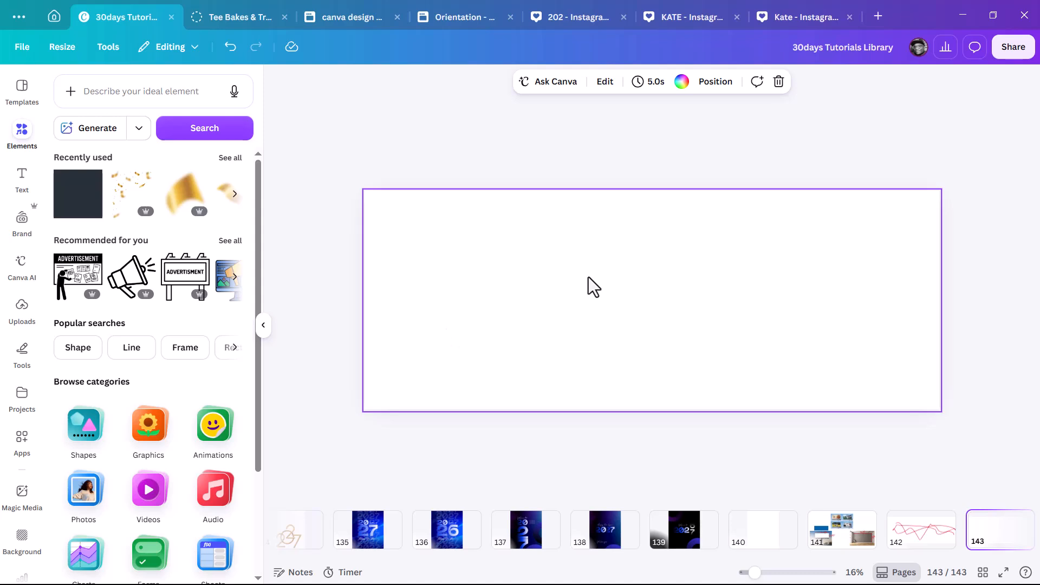
{"action": "key", "text": "c"}
{"action": "left_click_drag", "start_coordinate": [685, 327], "coordinate": [829, 390]}
{"action": "left_click_drag", "start_coordinate": [632, 285], "coordinate": [838, 286]}
{"action": "left_click_drag", "start_coordinate": [727, 301], "coordinate": [658, 300]}
{"action": "key", "text": "ctrl+z"}
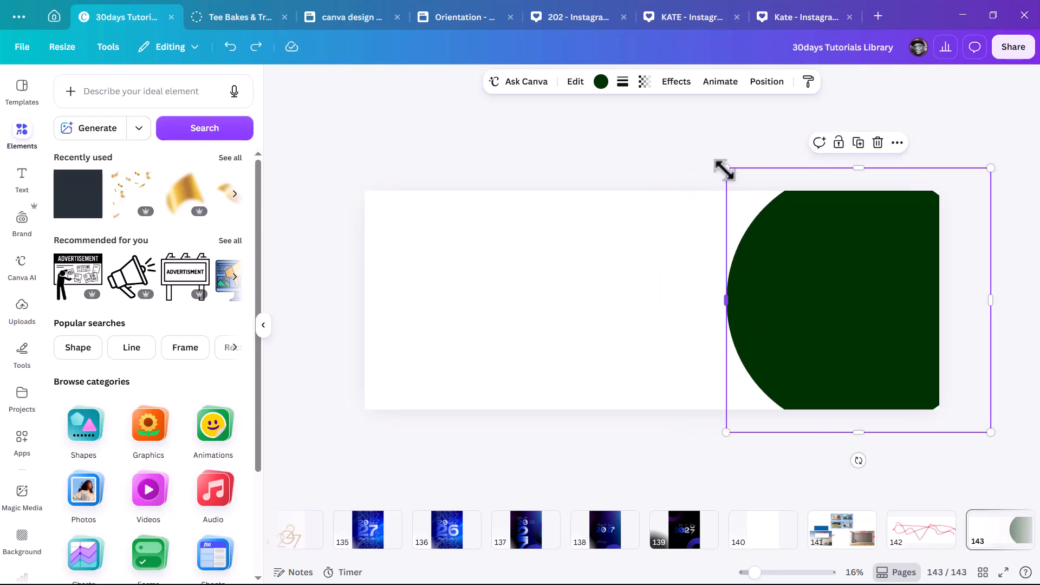
{"action": "left_click_drag", "start_coordinate": [727, 168], "coordinate": [687, 128]}
{"action": "left_click_drag", "start_coordinate": [806, 247], "coordinate": [780, 244]}
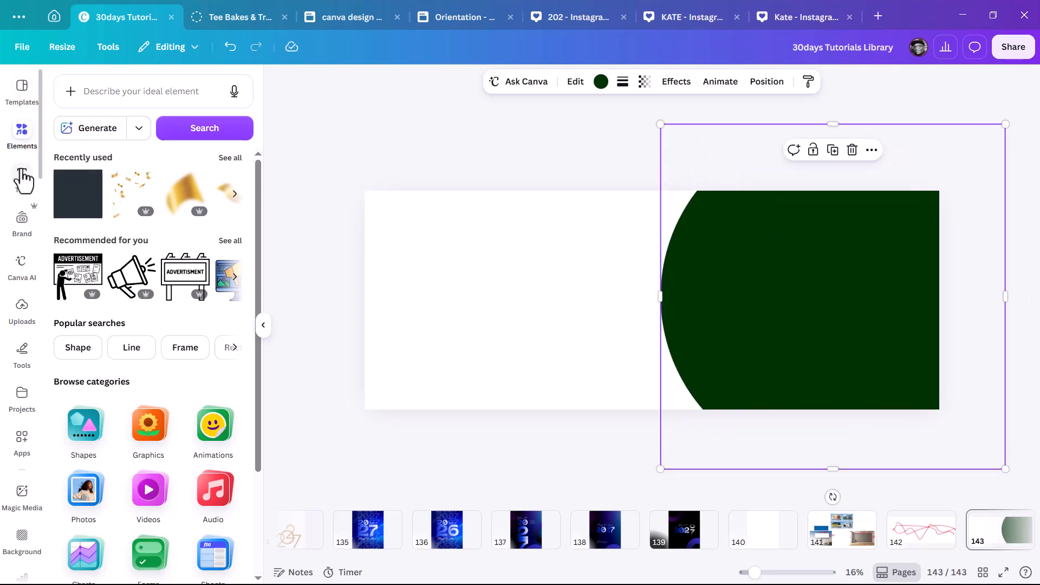
Search 'EXCITED' and add the cheering women photo with background removed over the green shape.
{"action": "left_click", "coordinate": [126, 90]}
{"action": "type", "text": "EXCITED"}
{"action": "key", "text": "Return"}
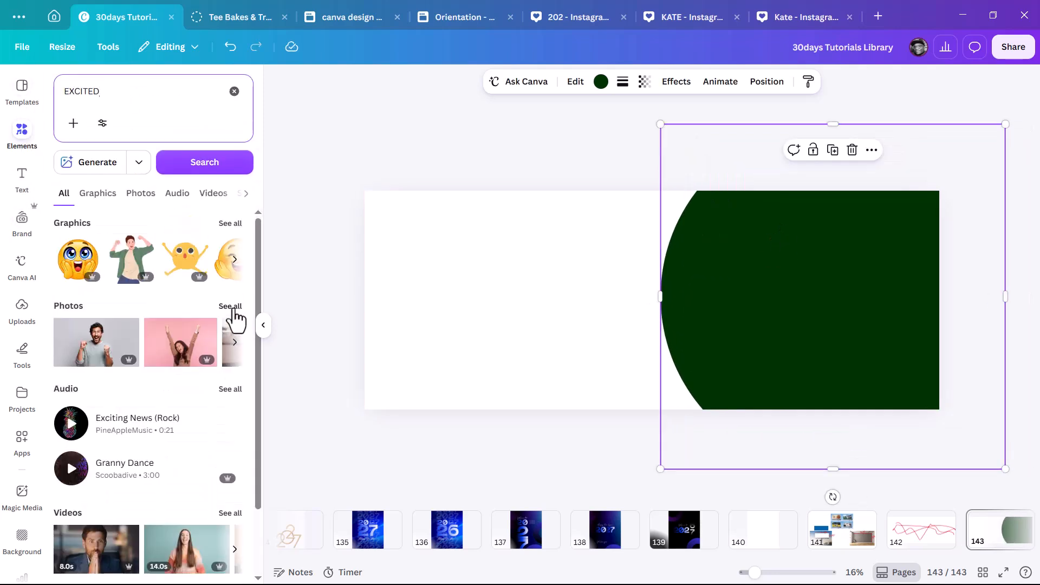
{"action": "left_click", "coordinate": [230, 307]}
{"action": "scroll", "coordinate": [232, 457], "scroll_direction": "down", "scroll_amount": 2}
{"action": "left_click", "coordinate": [207, 438]}
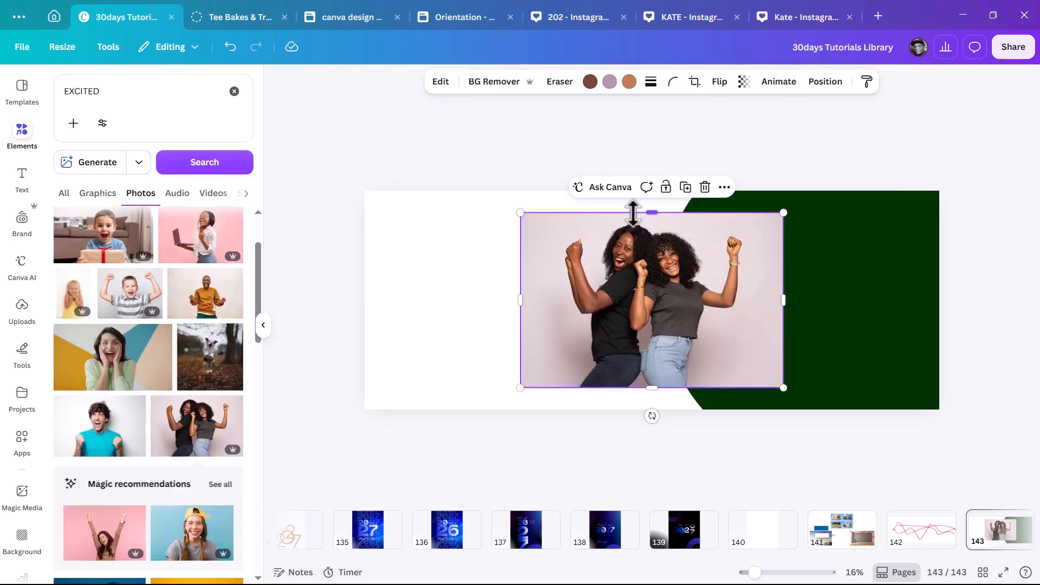
{"action": "left_click", "coordinate": [498, 82]}
{"action": "left_click_drag", "start_coordinate": [784, 388], "coordinate": [863, 441]}
{"action": "left_click_drag", "start_coordinate": [727, 352], "coordinate": [840, 357]}
Recolour the green half-circle yellow.
{"action": "left_click", "coordinate": [710, 206]}
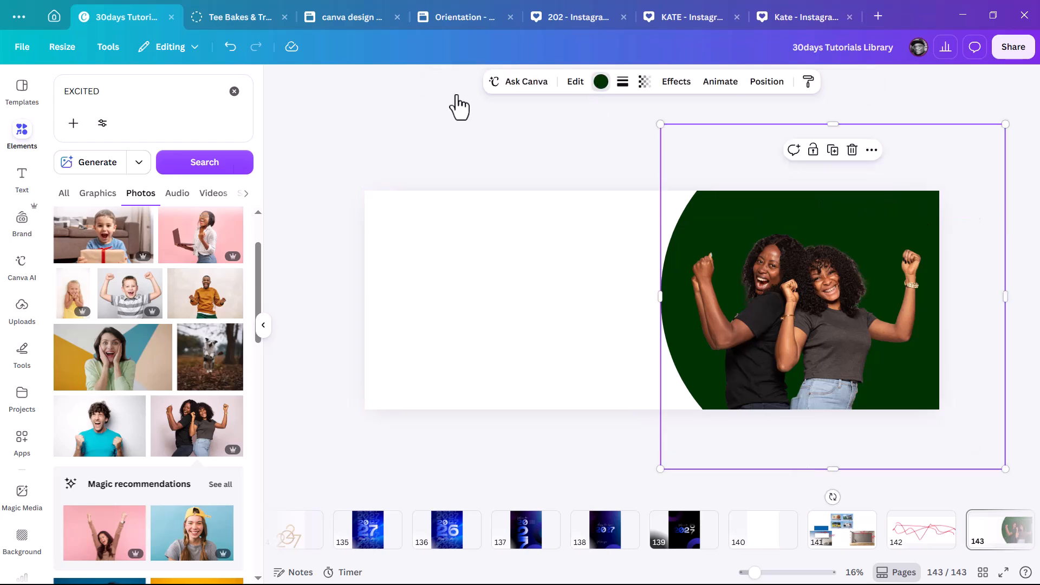
{"action": "left_click", "coordinate": [601, 81]}
{"action": "left_click", "coordinate": [121, 200]}
{"action": "left_click", "coordinate": [235, 81]}
Search 'PHONE 3D', try a shopping-cart phone image on the banner, then delete it.
{"action": "double_click", "coordinate": [57, 92]}
{"action": "type", "text": "PHONE 3D"}
{"action": "key", "text": "Return"}
{"action": "scroll", "coordinate": [195, 325], "scroll_direction": "down", "scroll_amount": 5}
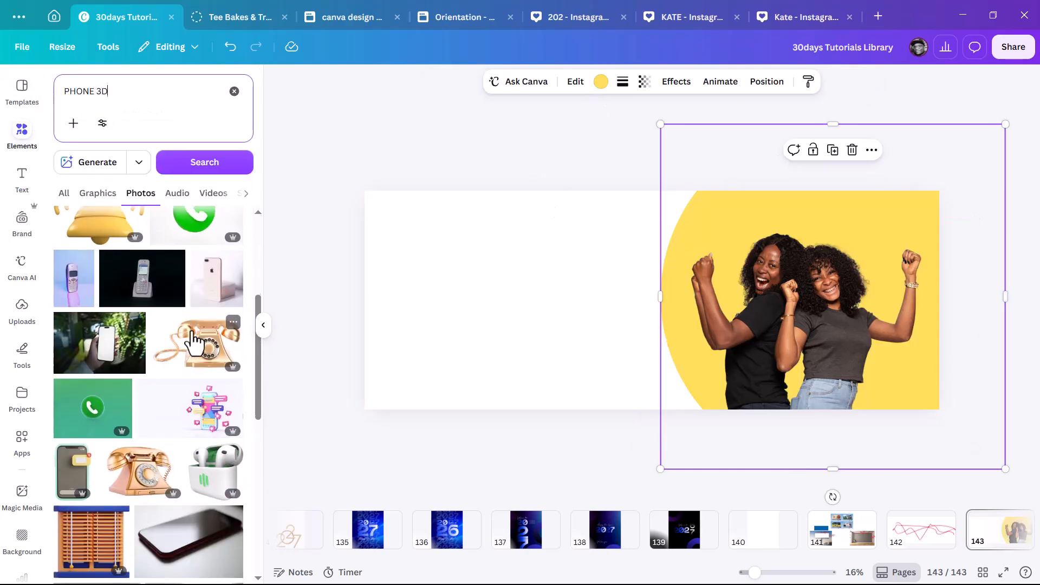
{"action": "scroll", "coordinate": [195, 342], "scroll_direction": "down", "scroll_amount": 5}
{"action": "left_click_drag", "start_coordinate": [192, 388], "coordinate": [469, 308]}
{"action": "left_click_drag", "start_coordinate": [634, 360], "coordinate": [775, 437]}
{"action": "left_click_drag", "start_coordinate": [569, 340], "coordinate": [592, 334]}
{"action": "left_click_drag", "start_coordinate": [794, 424], "coordinate": [776, 420]}
{"action": "left_click_drag", "start_coordinate": [574, 332], "coordinate": [558, 332]}
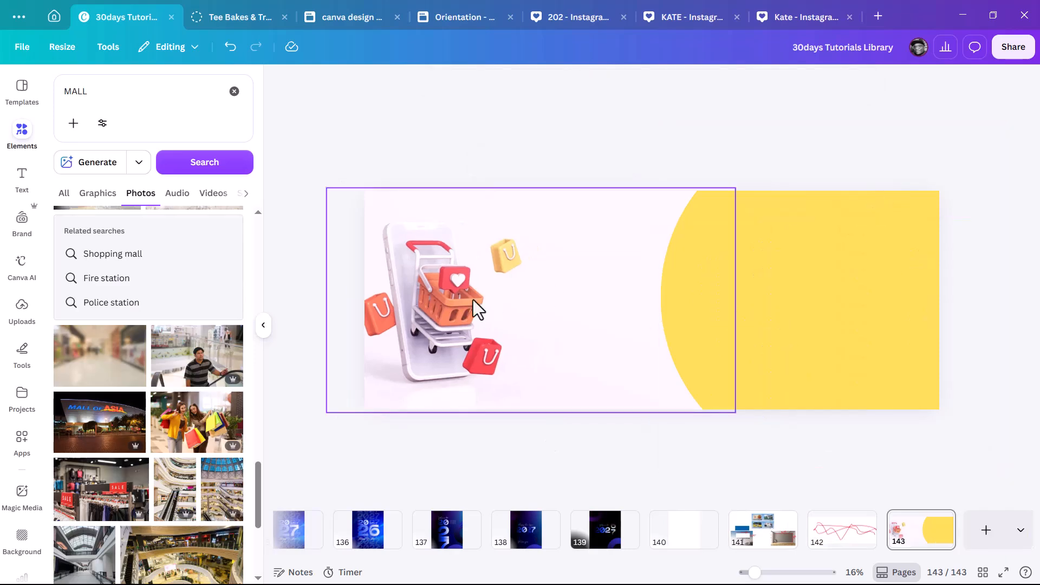
{"action": "key", "text": "Delete"}
Search 'PIZZA' and add the stacked pizza slices photo on the right.
{"action": "left_click", "coordinate": [796, 251]}
{"action": "left_click", "coordinate": [109, 91]}
{"action": "type", "text": "PIZZA"}
{"action": "key", "text": "Return"}
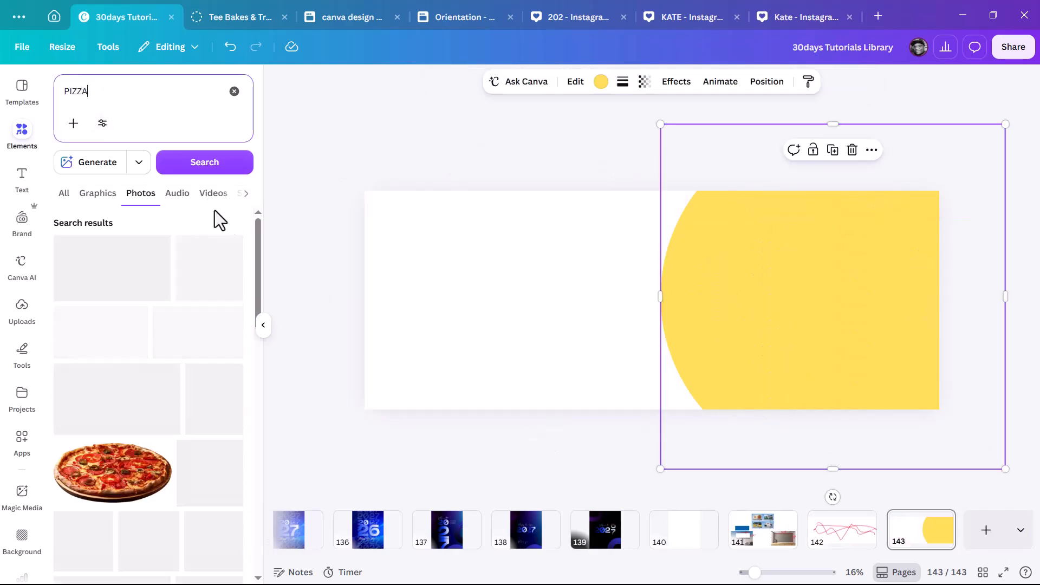
{"action": "left_click", "coordinate": [211, 398]}
{"action": "left_click_drag", "start_coordinate": [637, 295], "coordinate": [795, 293]}
Add a large pepperoni pizza photo behind the shrunken slices, discarding a scattered-slices image.
{"action": "scroll", "coordinate": [170, 337], "scroll_direction": "down", "scroll_amount": 10}
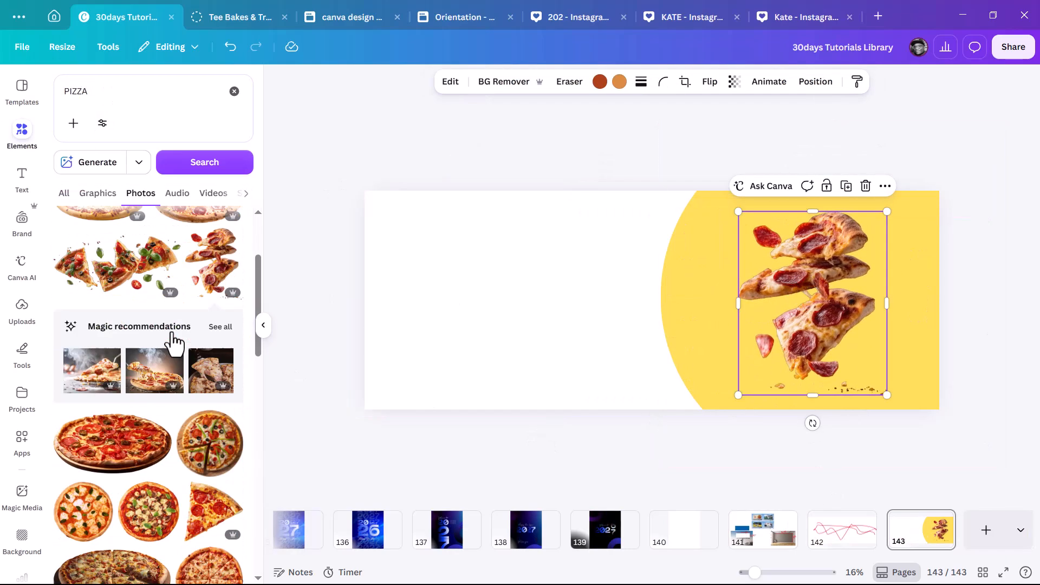
{"action": "scroll", "coordinate": [207, 347], "scroll_direction": "up", "scroll_amount": 5}
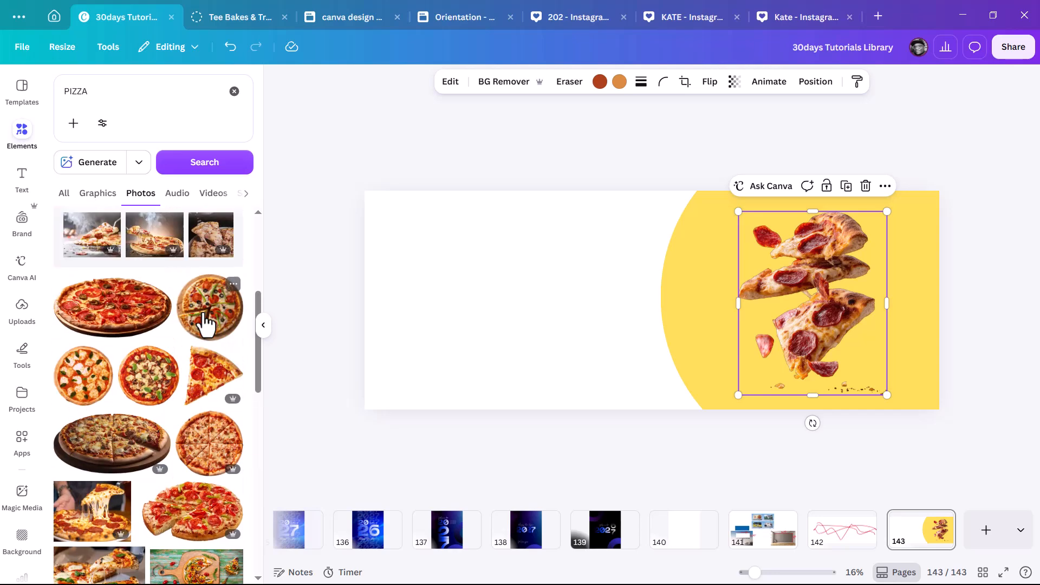
{"action": "left_click", "coordinate": [99, 311]}
{"action": "left_click_drag", "start_coordinate": [563, 298], "coordinate": [767, 378]}
{"action": "key", "text": "ctrl+["}
{"action": "scroll", "coordinate": [205, 362], "scroll_direction": "up", "scroll_amount": 5}
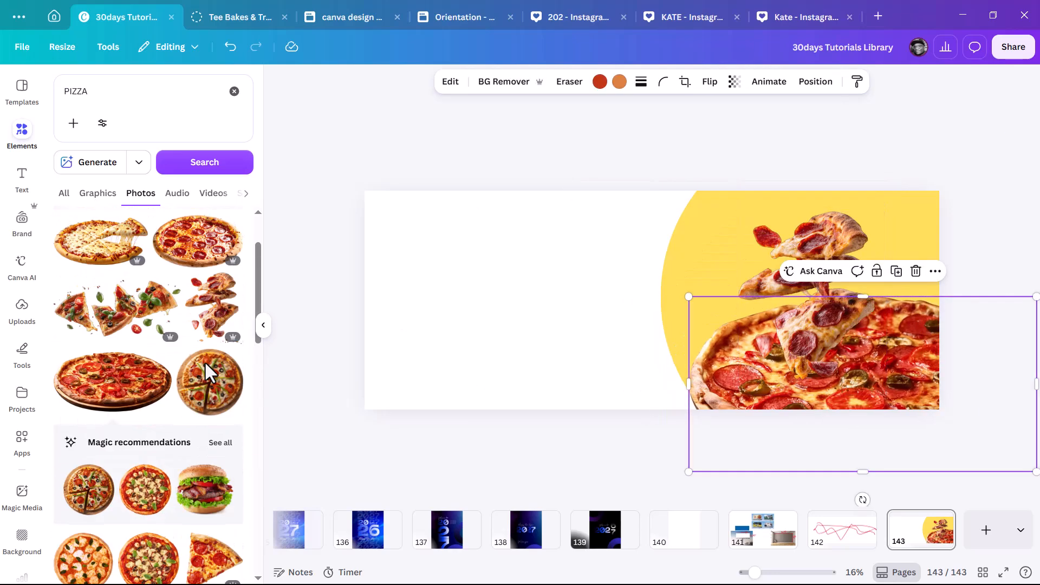
{"action": "left_click_drag", "start_coordinate": [832, 227], "coordinate": [808, 216]}
{"action": "left_click_drag", "start_coordinate": [862, 385], "coordinate": [815, 301]}
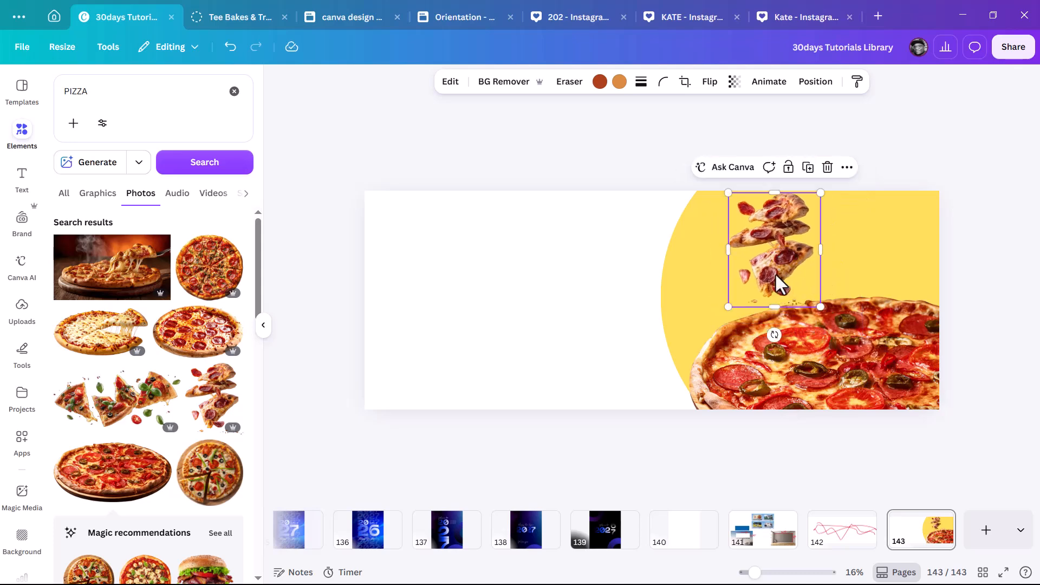
{"action": "left_click", "coordinate": [780, 399]}
{"action": "left_click_drag", "start_coordinate": [100, 411], "coordinate": [562, 205]}
{"action": "key", "text": "Delete"}
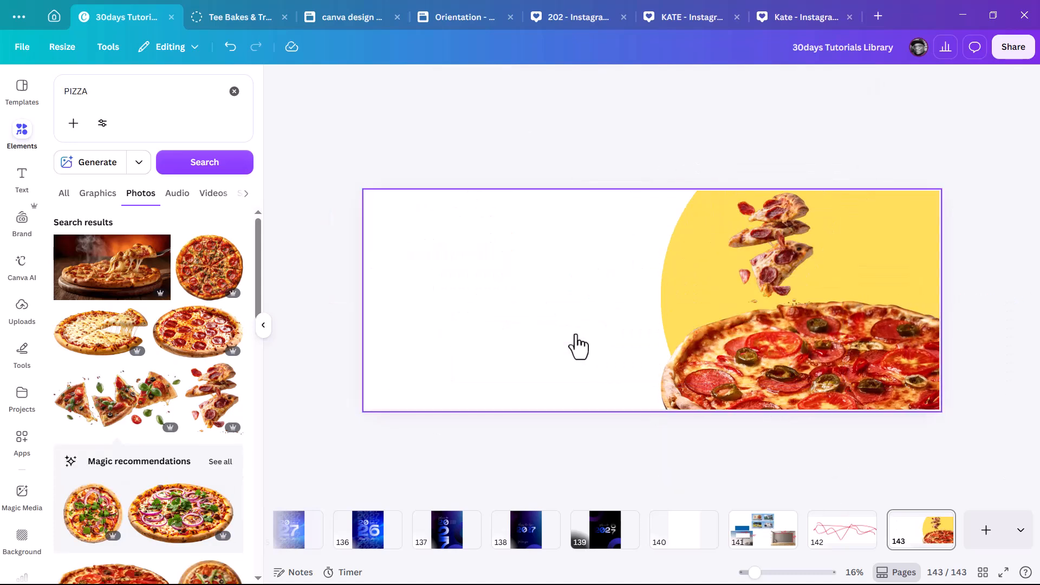
Try a flipped cheese pizza in place of the pepperoni, undo it, and add a text box.
{"action": "left_click", "coordinate": [81, 347]}
{"action": "left_click_drag", "start_coordinate": [547, 304], "coordinate": [417, 269]}
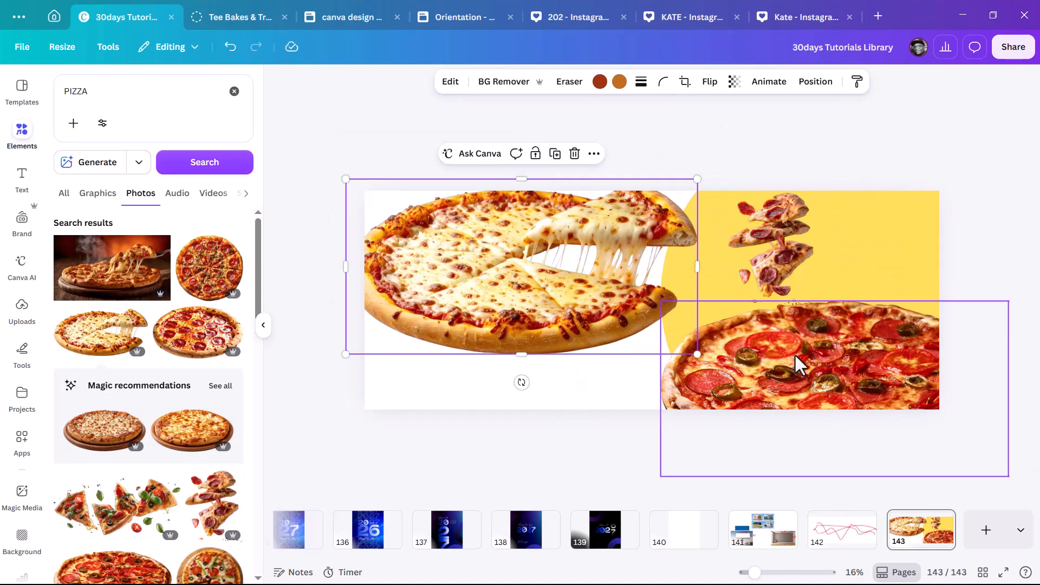
{"action": "left_click", "coordinate": [790, 356]}
{"action": "key", "text": "Delete"}
{"action": "left_click_drag", "start_coordinate": [502, 268], "coordinate": [781, 372]}
{"action": "left_click", "coordinate": [709, 81]}
{"action": "left_click", "coordinate": [719, 113]}
{"action": "left_click_drag", "start_coordinate": [847, 385], "coordinate": [862, 393]}
{"action": "key", "text": "ctrl+z"}
{"action": "key", "text": "ctrl+z"}
{"action": "key", "text": "ctrl+z"}
{"action": "key", "text": "ctrl+z"}
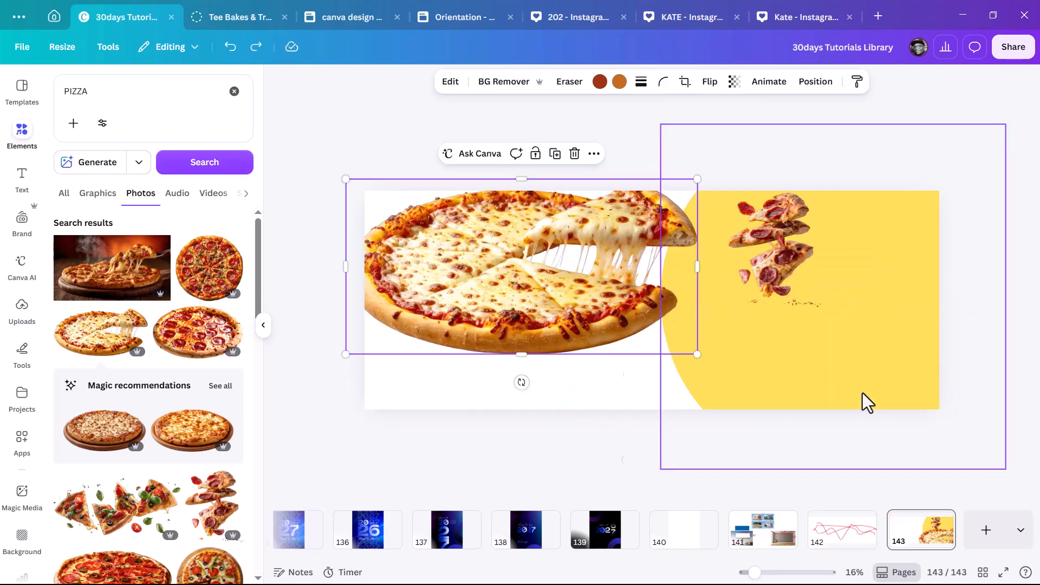
{"action": "left_click", "coordinate": [572, 154]}
{"action": "key", "text": "t"}
{"action": "left_click_drag", "start_coordinate": [571, 308], "coordinate": [458, 360]}
Type the headline 'BORCELLE PIZZA' on two lines and place it in the white area.
{"action": "key", "text": "BackSpace"}
{"action": "type", "text": "PIZZA"}
{"action": "left_click_drag", "start_coordinate": [530, 299], "coordinate": [439, 289]}
{"action": "left_click_drag", "start_coordinate": [569, 315], "coordinate": [528, 307]}
{"action": "left_click", "coordinate": [411, 289]}
{"action": "type", "text": "bORCELLE"}
{"action": "left_click_drag", "start_coordinate": [412, 298], "coordinate": [386, 297]}
{"action": "type", "text": "B"}
{"action": "left_click", "coordinate": [444, 373]}
{"action": "key", "text": "Return"}
{"action": "left_click_drag", "start_coordinate": [664, 384], "coordinate": [758, 379]}
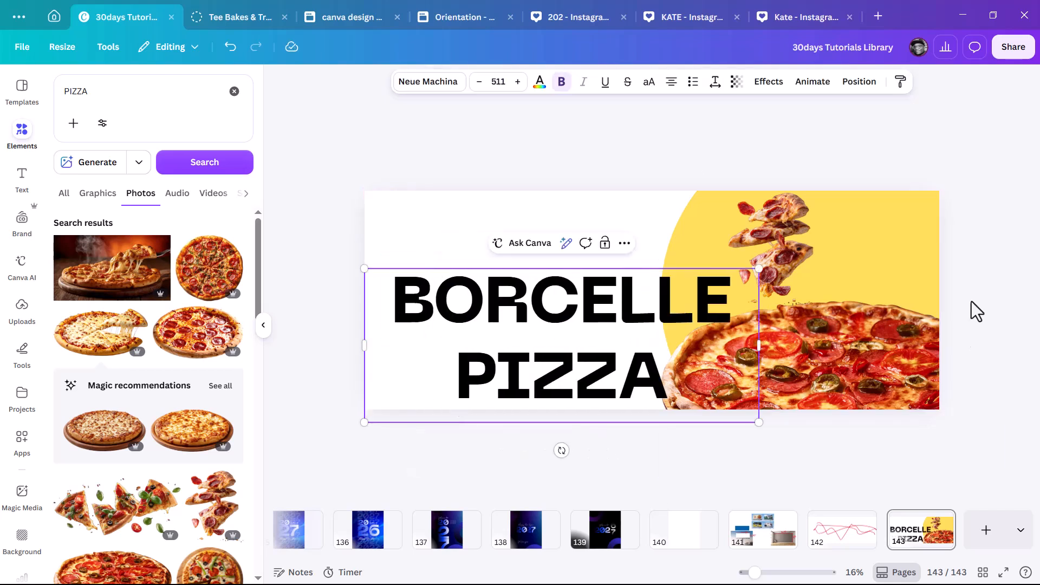
{"action": "left_click_drag", "start_coordinate": [757, 422], "coordinate": [617, 367]}
{"action": "left_click_drag", "start_coordinate": [539, 305], "coordinate": [561, 302]}
Try Big Shoulders Display and Bristol fonts, tighten line spacing and centre the headline.
{"action": "left_click", "coordinate": [424, 87]}
{"action": "left_click", "coordinate": [146, 404]}
{"action": "left_click", "coordinate": [121, 474]}
{"action": "left_click_drag", "start_coordinate": [637, 340], "coordinate": [660, 347]}
{"action": "left_click", "coordinate": [715, 82]}
{"action": "left_click_drag", "start_coordinate": [685, 174], "coordinate": [674, 174]}
{"action": "left_click_drag", "start_coordinate": [570, 267], "coordinate": [605, 250]}
{"action": "left_click", "coordinate": [672, 81]}
{"action": "left_click", "coordinate": [674, 81]}
{"action": "left_click", "coordinate": [678, 80]}
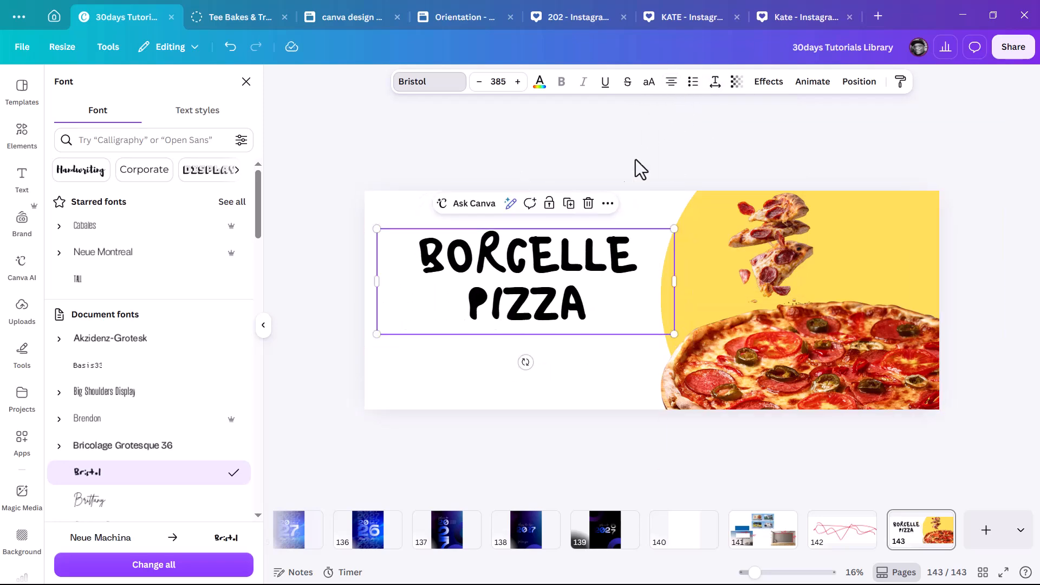
Add a red square and shape it into a wide, short bar at lower left.
{"action": "key", "text": "r"}
{"action": "left_click_drag", "start_coordinate": [623, 292], "coordinate": [388, 355]}
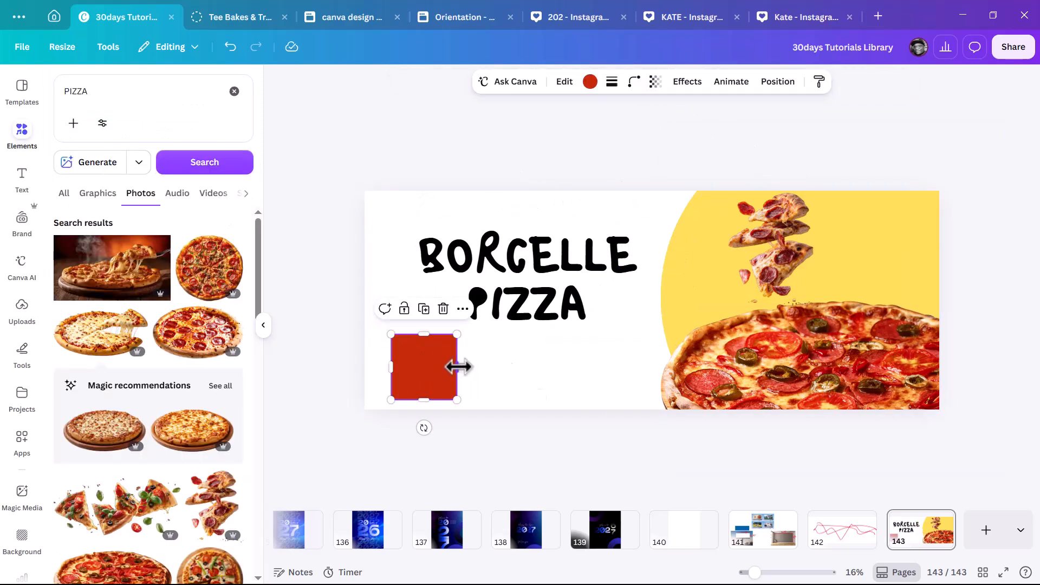
{"action": "left_click_drag", "start_coordinate": [456, 366], "coordinate": [631, 366]}
{"action": "left_click_drag", "start_coordinate": [511, 332], "coordinate": [514, 361]}
{"action": "left_click_drag", "start_coordinate": [574, 385], "coordinate": [583, 378]}
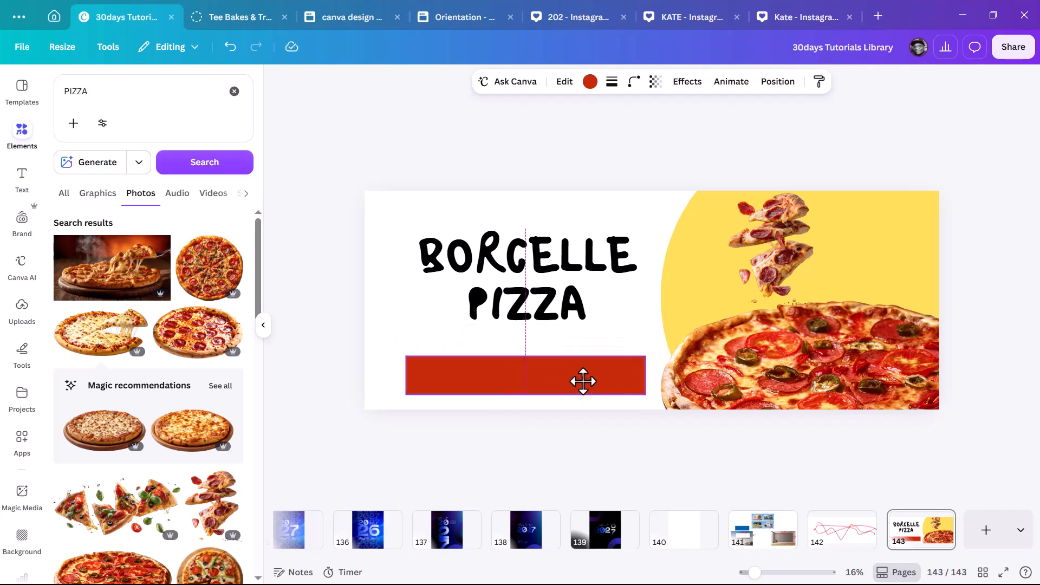
Set the headline to bold Neue Montreal and shrink it slightly.
{"action": "left_click", "coordinate": [573, 279]}
{"action": "left_click", "coordinate": [428, 81]}
{"action": "left_click", "coordinate": [154, 253]}
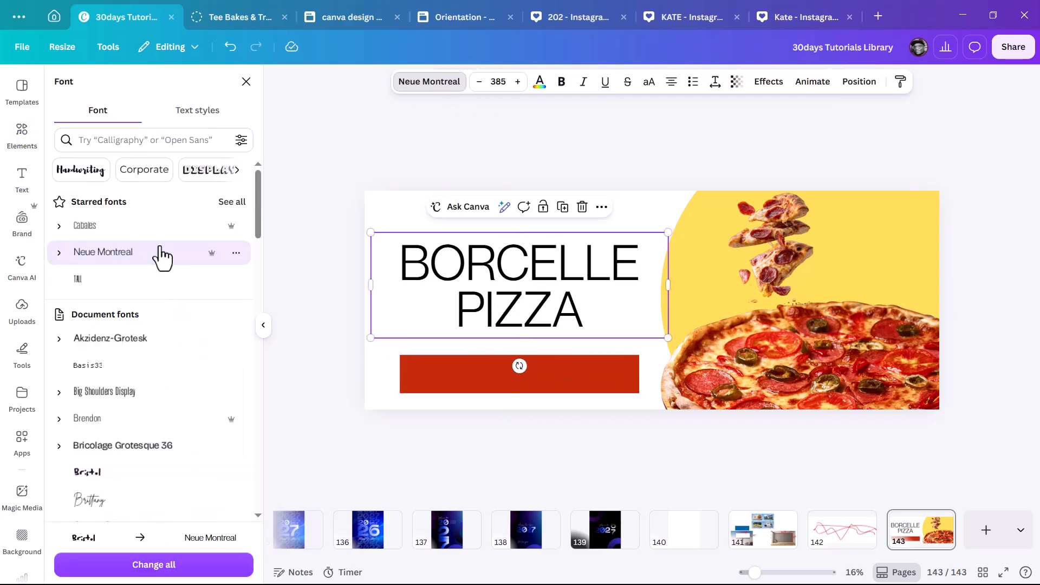
{"action": "left_click", "coordinate": [562, 82]}
{"action": "left_click_drag", "start_coordinate": [666, 332], "coordinate": [650, 332]}
Duplicate the headline as a white phone number placed inside the red bar.
{"action": "left_click_drag", "start_coordinate": [539, 285], "coordinate": [571, 339]}
{"action": "double_click", "coordinate": [569, 353]}
{"action": "left_click_drag", "start_coordinate": [657, 359], "coordinate": [615, 355]}
{"action": "left_click_drag", "start_coordinate": [541, 383], "coordinate": [558, 413]}
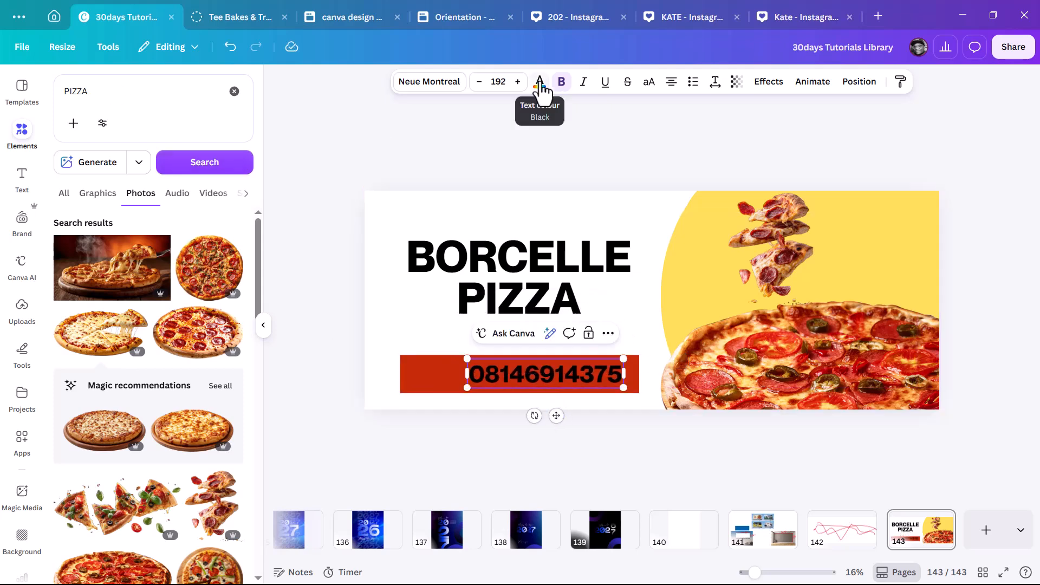
{"action": "left_click", "coordinate": [540, 82]}
{"action": "left_click", "coordinate": [147, 198]}
{"action": "left_click", "coordinate": [522, 159]}
Search graphics for WHATSAPP and fit the white WhatsApp icon onto the red phone bar.
{"action": "left_click", "coordinate": [111, 91]}
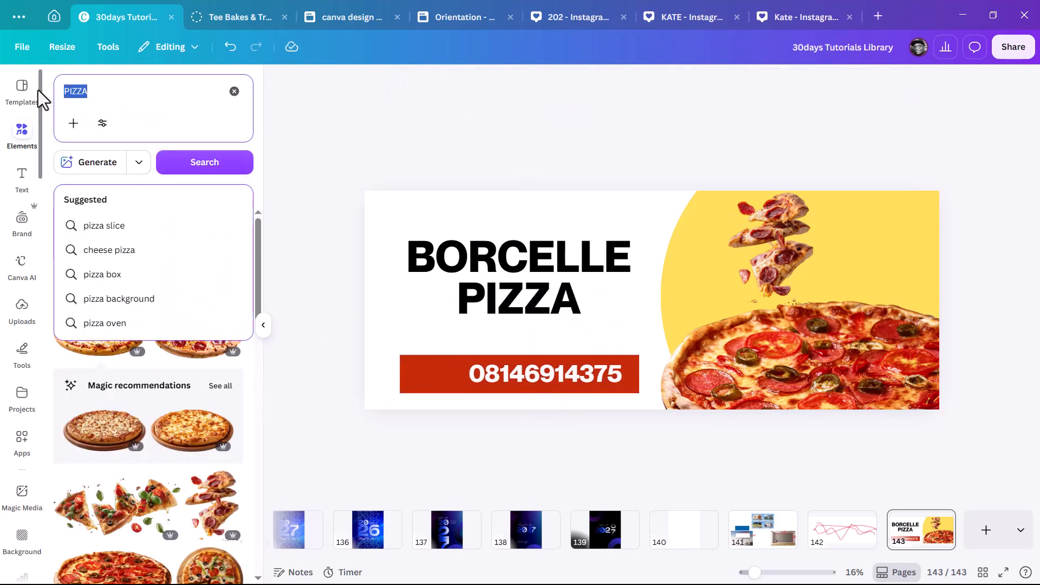
{"action": "type", "text": "WHATSAPP"}
{"action": "key", "text": "Return"}
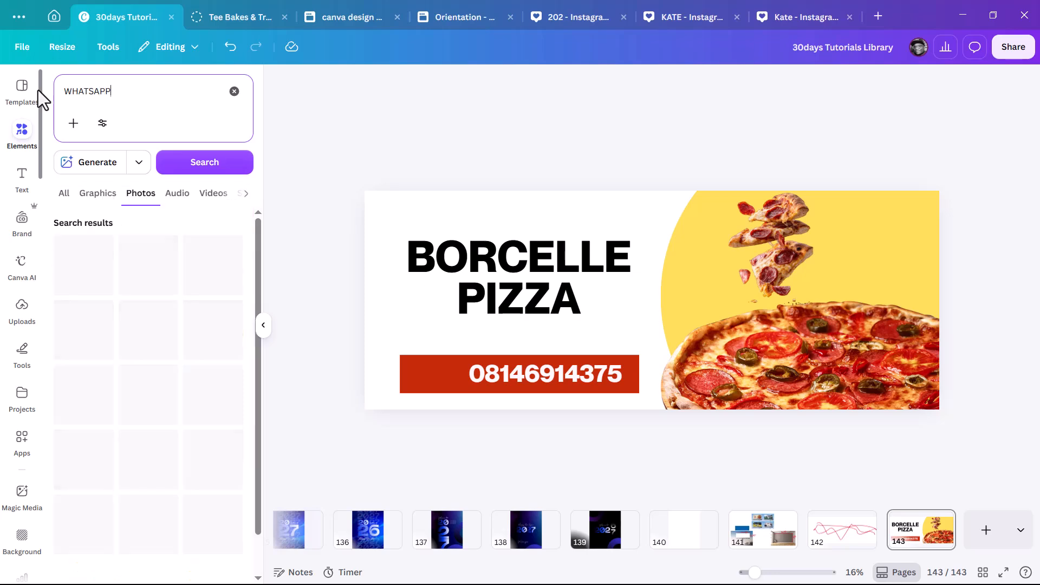
{"action": "left_click", "coordinate": [94, 193]}
{"action": "left_click", "coordinate": [139, 324]}
{"action": "left_click_drag", "start_coordinate": [693, 256], "coordinate": [441, 378]}
{"action": "scroll", "coordinate": [395, 383], "scroll_direction": "up", "scroll_amount": 2}
{"action": "left_click", "coordinate": [495, 399]}
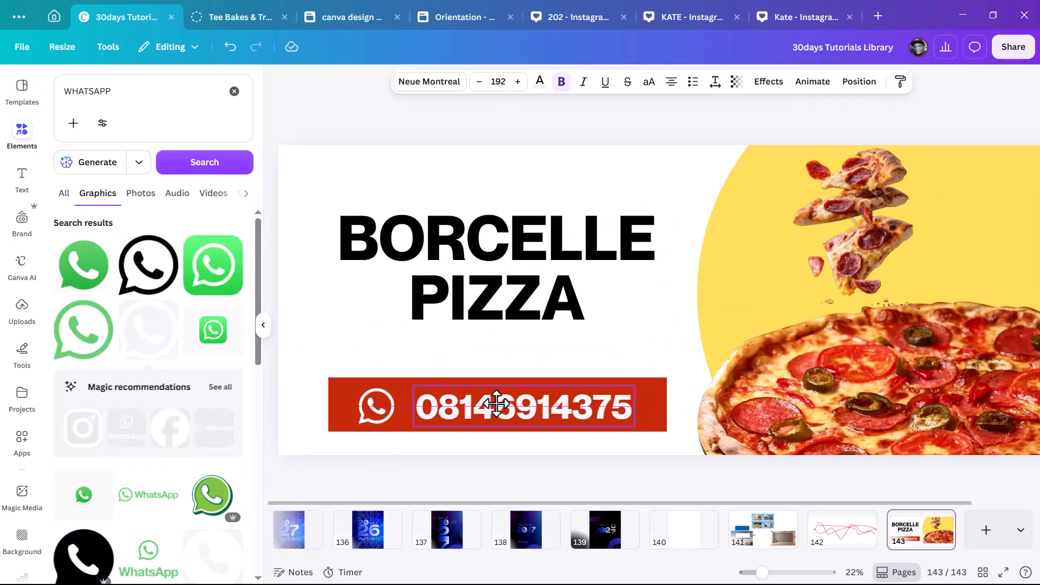
Search 'FREE D' and add a shrunken FREE DELIVERY badge over the yellow area.
{"action": "left_click", "coordinate": [58, 86]}
{"action": "type", "text": "FREE D"}
{"action": "key", "text": "Return"}
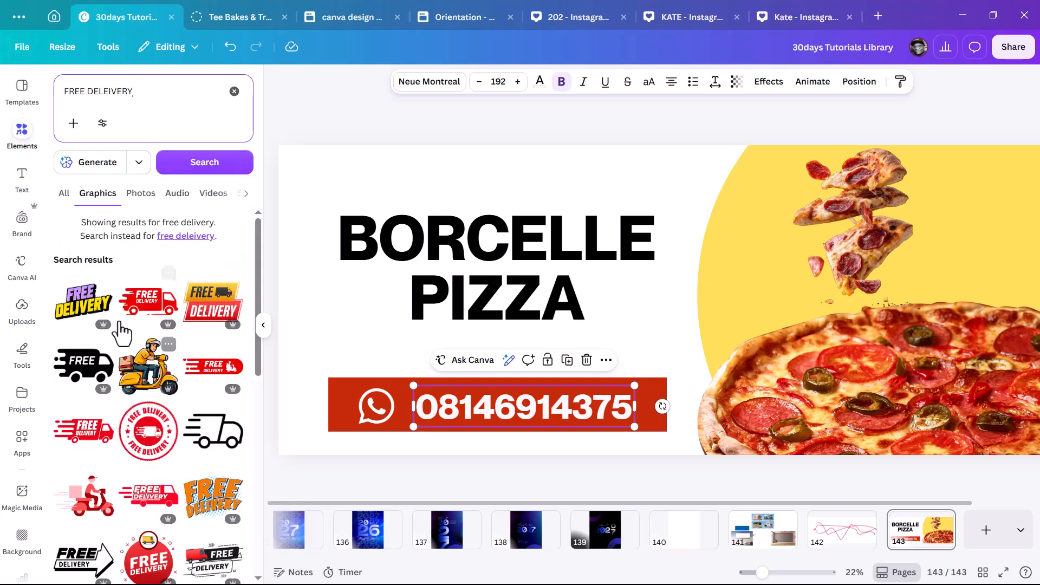
{"action": "left_click", "coordinate": [213, 302]}
{"action": "scroll", "coordinate": [684, 241], "scroll_direction": "down", "scroll_amount": 4}
{"action": "left_click_drag", "start_coordinate": [763, 356], "coordinate": [609, 269]}
{"action": "left_click_drag", "start_coordinate": [587, 249], "coordinate": [452, 381]}
{"action": "left_click", "coordinate": [915, 246]}
Place the FREE DELIVERY badge left of the phone bar and enlarge it slightly.
{"action": "scroll", "coordinate": [915, 246], "scroll_direction": "up", "scroll_amount": 1}
{"action": "scroll", "coordinate": [475, 365], "scroll_direction": "up", "scroll_amount": 2}
{"action": "left_click_drag", "start_coordinate": [533, 382], "coordinate": [545, 383]}
{"action": "left_click", "coordinate": [411, 371]}
{"action": "left_click_drag", "start_coordinate": [418, 401], "coordinate": [430, 407]}
{"action": "left_click_drag", "start_coordinate": [400, 373], "coordinate": [399, 372]}
{"action": "scroll", "coordinate": [399, 372], "scroll_direction": "up", "scroll_amount": 2}
Shrink the badge, bar, icon and number group, then nudge the yellow shape and headline.
{"action": "left_click_drag", "start_coordinate": [346, 460], "coordinate": [653, 381]}
{"action": "left_click_drag", "start_coordinate": [564, 418], "coordinate": [579, 418]}
{"action": "left_click", "coordinate": [406, 365]}
{"action": "left_click_drag", "start_coordinate": [355, 408], "coordinate": [341, 409]}
{"action": "scroll", "coordinate": [567, 360], "scroll_direction": "down", "scroll_amount": 2}
{"action": "left_click", "coordinate": [568, 358]}
{"action": "left_click_drag", "start_coordinate": [927, 216], "coordinate": [939, 217]}
{"action": "left_click_drag", "start_coordinate": [549, 264], "coordinate": [549, 272]}
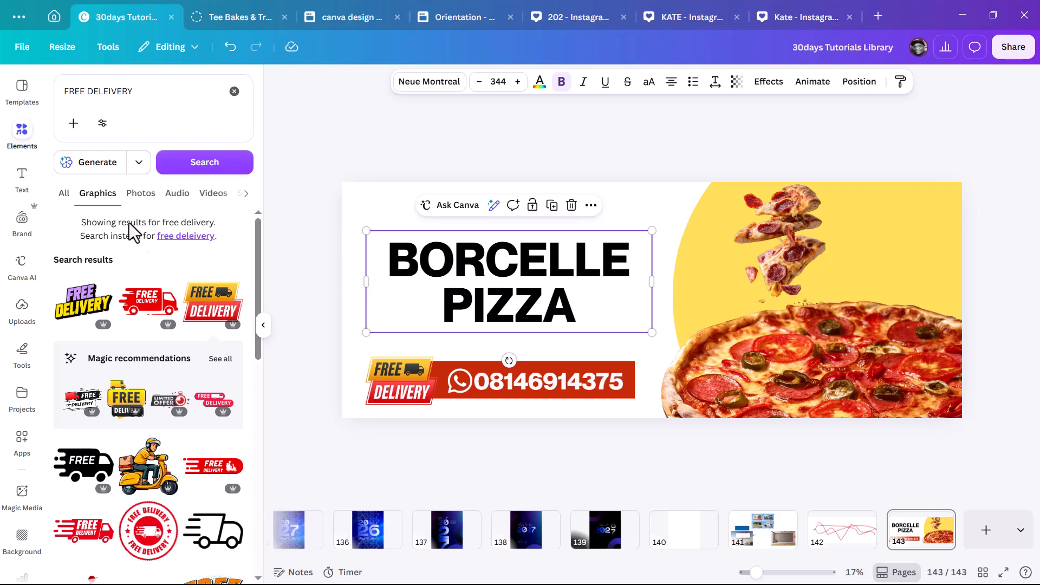
Search 'PIZZA LOGO' and place the round Pizza logo in the banner's top-right corner.
{"action": "left_click", "coordinate": [97, 91]}
{"action": "type", "text": "PIZZA LOGO"}
{"action": "key", "text": "Return"}
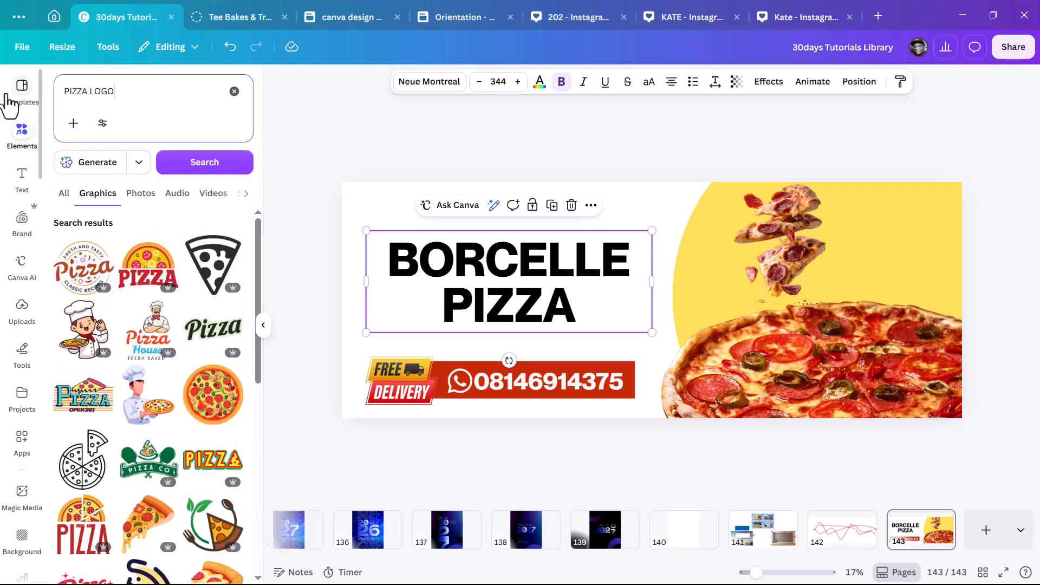
{"action": "left_click", "coordinate": [84, 265]}
{"action": "left_click_drag", "start_coordinate": [652, 300], "coordinate": [407, 216]}
{"action": "left_click_drag", "start_coordinate": [454, 265], "coordinate": [922, 204]}
{"action": "left_click_drag", "start_coordinate": [893, 226], "coordinate": [857, 253]}
{"action": "left_click_drag", "start_coordinate": [895, 227], "coordinate": [918, 224]}
Enlarge the headline text and nudge it into position.
{"action": "left_click_drag", "start_coordinate": [548, 276], "coordinate": [548, 266]}
{"action": "left_click_drag", "start_coordinate": [652, 322], "coordinate": [665, 323]}
{"action": "left_click_drag", "start_coordinate": [608, 260], "coordinate": [607, 262]}
{"action": "left_click", "coordinate": [660, 214]}
{"action": "scroll", "coordinate": [912, 205], "scroll_direction": "down", "scroll_amount": 2}
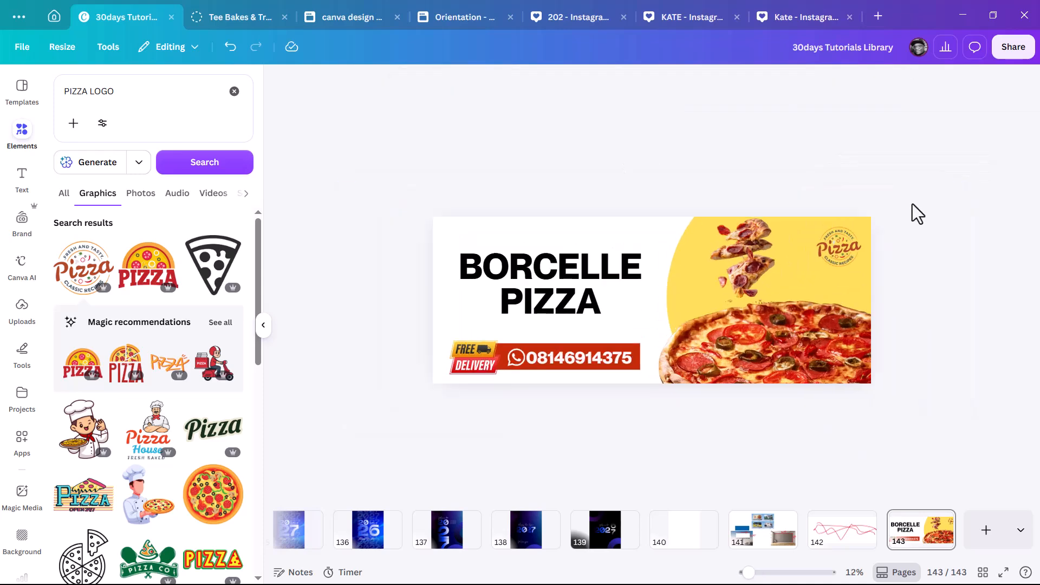
{"action": "scroll", "coordinate": [216, 429], "scroll_direction": "down", "scroll_amount": 2}
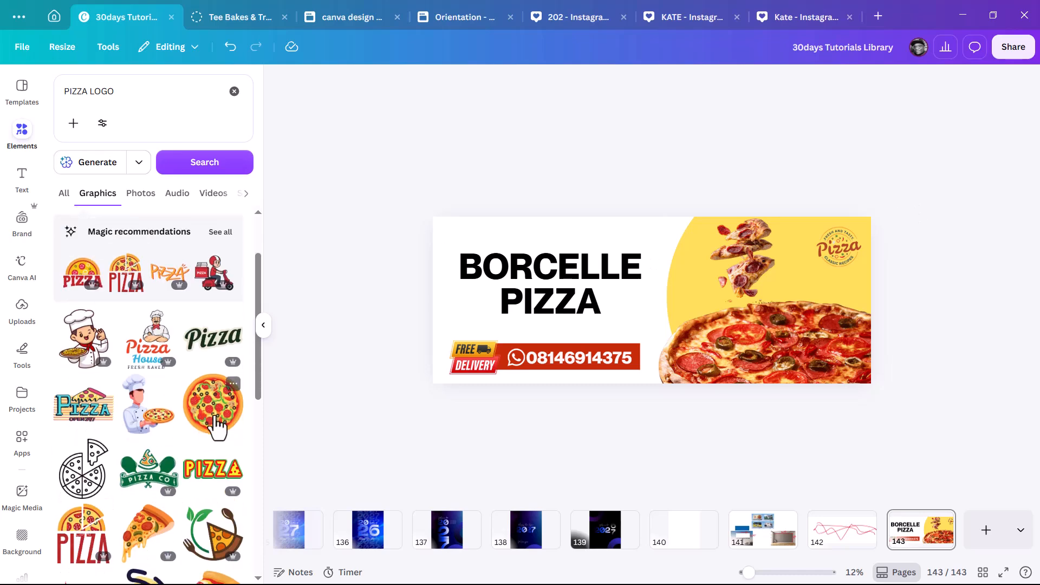
{"action": "scroll", "coordinate": [561, 288], "scroll_direction": "up", "scroll_amount": 2}
Rewrite the headline as 'FEEL THE YUM YUM', enlarging and repositioning it slightly.
{"action": "left_click", "coordinate": [560, 288]}
{"action": "type", "text": "FEEL THE YUM YUM"}
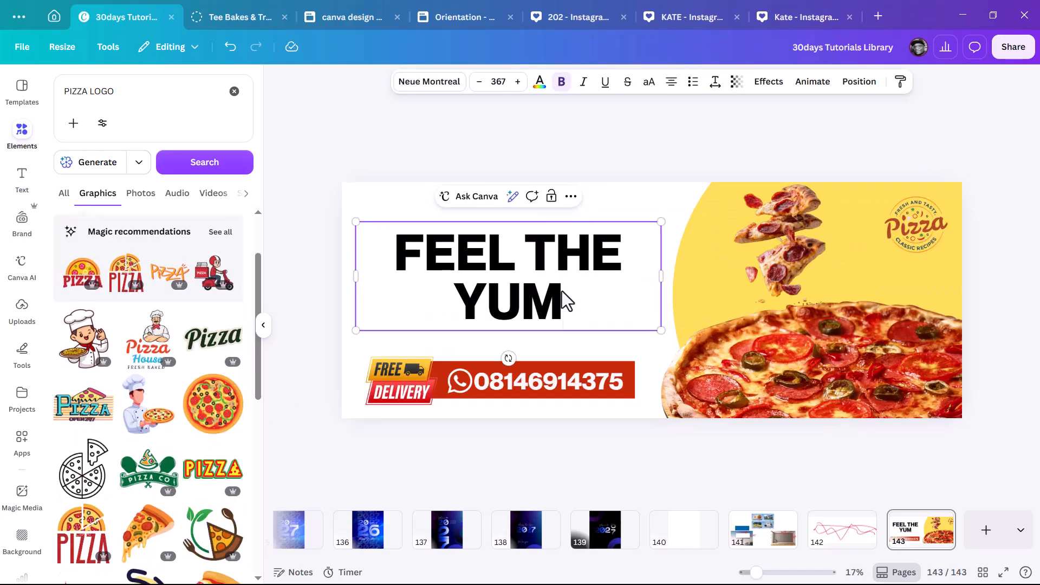
{"action": "left_click", "coordinate": [652, 132]}
{"action": "left_click", "coordinate": [658, 325]}
{"action": "left_click_drag", "start_coordinate": [663, 333], "coordinate": [669, 336]}
{"action": "left_click", "coordinate": [768, 157]}
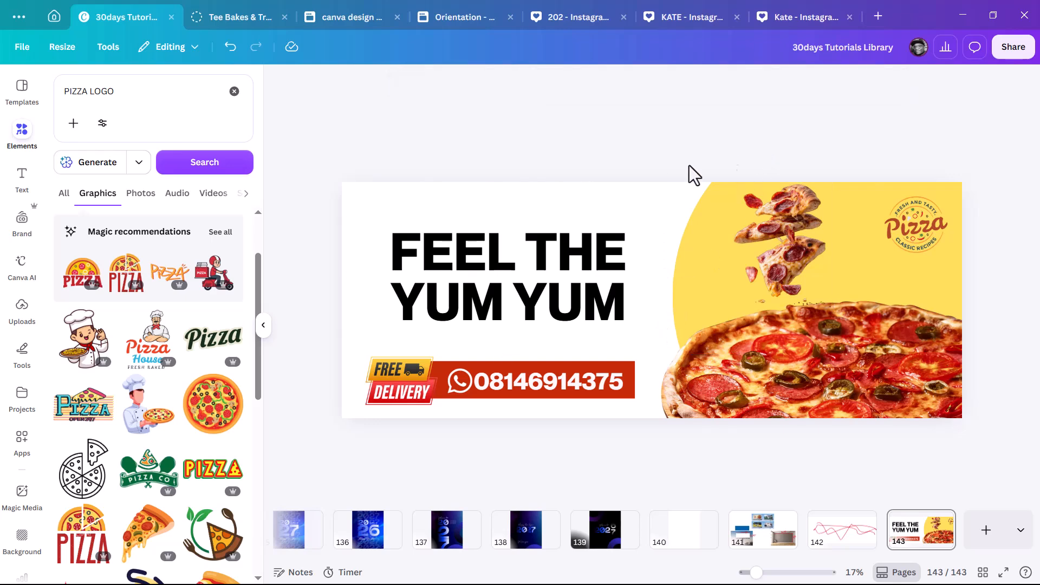
{"action": "scroll", "coordinate": [576, 237], "scroll_direction": "down", "scroll_amount": 2}
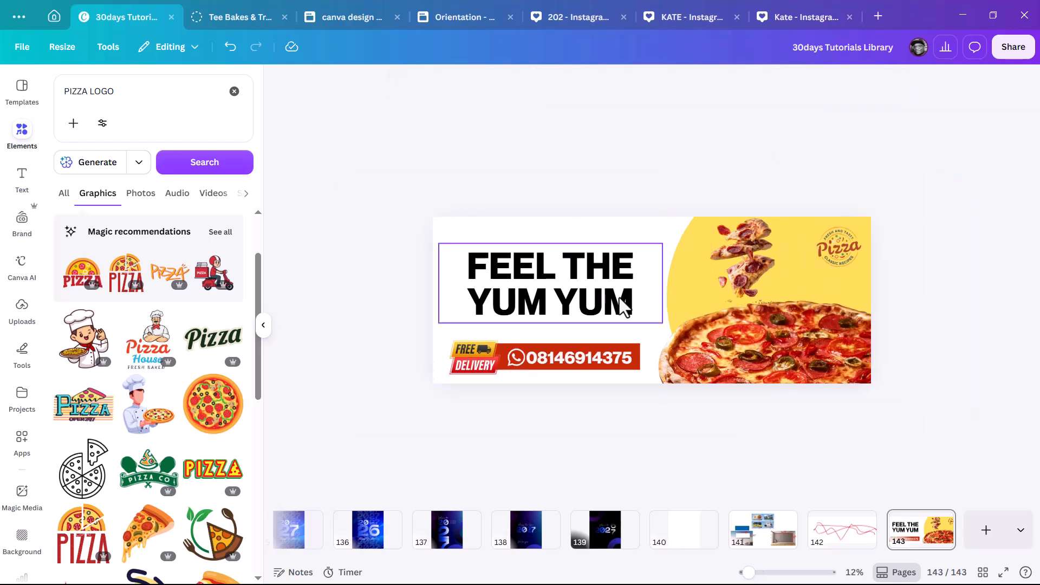
{"action": "left_click_drag", "start_coordinate": [582, 301], "coordinate": [584, 297]}
{"action": "left_click", "coordinate": [931, 286]}
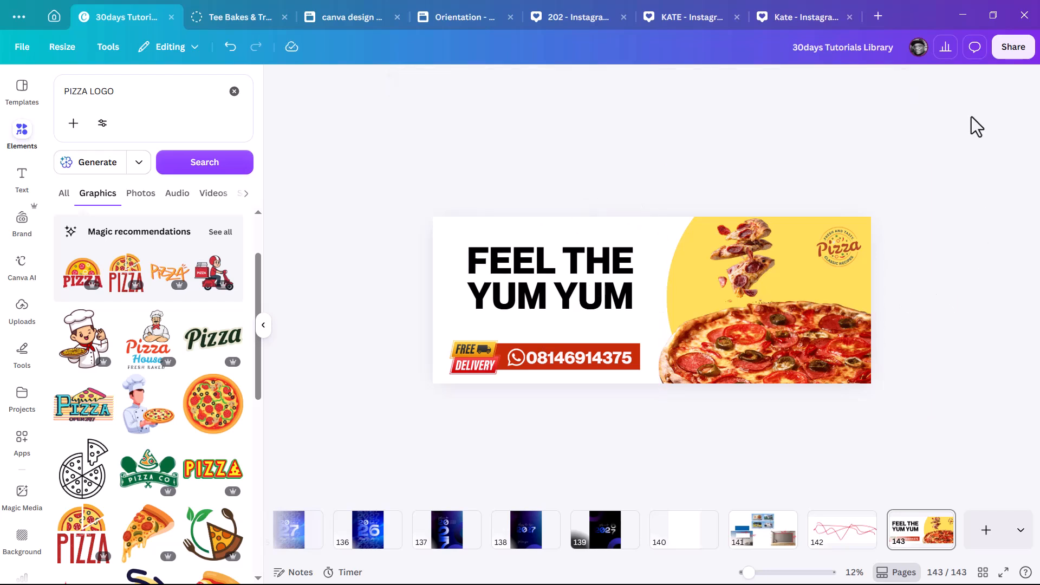
Download only the current page 143 at a reduced export size.
{"action": "left_click", "coordinate": [1008, 52]}
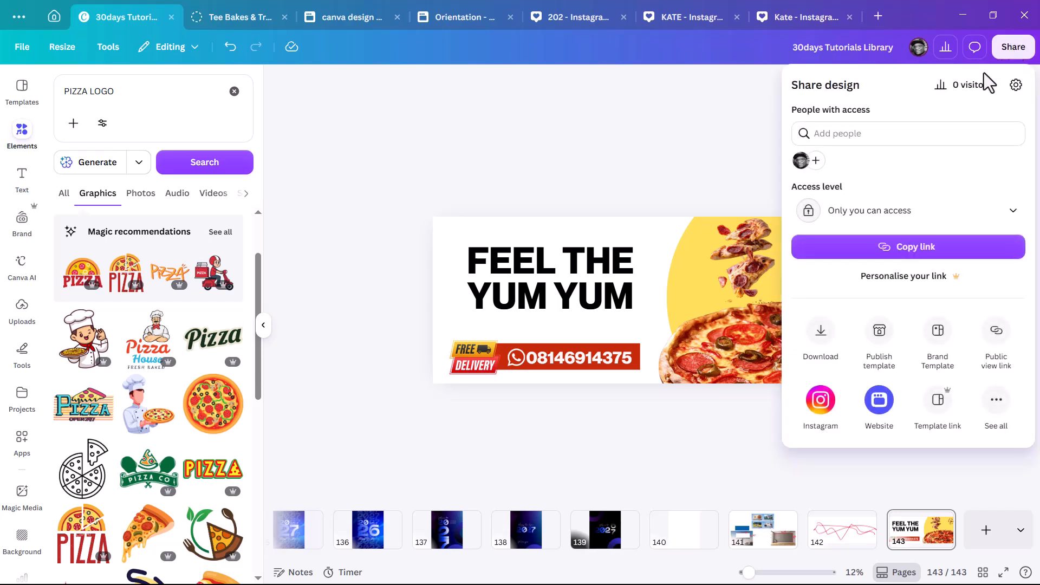
{"action": "left_click", "coordinate": [819, 340]}
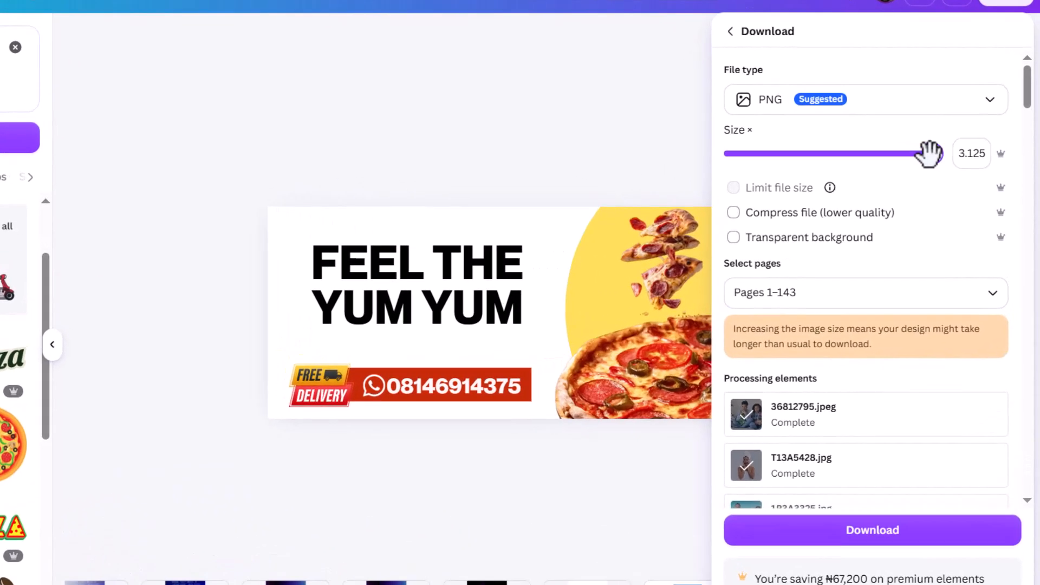
{"action": "left_click_drag", "start_coordinate": [956, 174], "coordinate": [865, 176]}
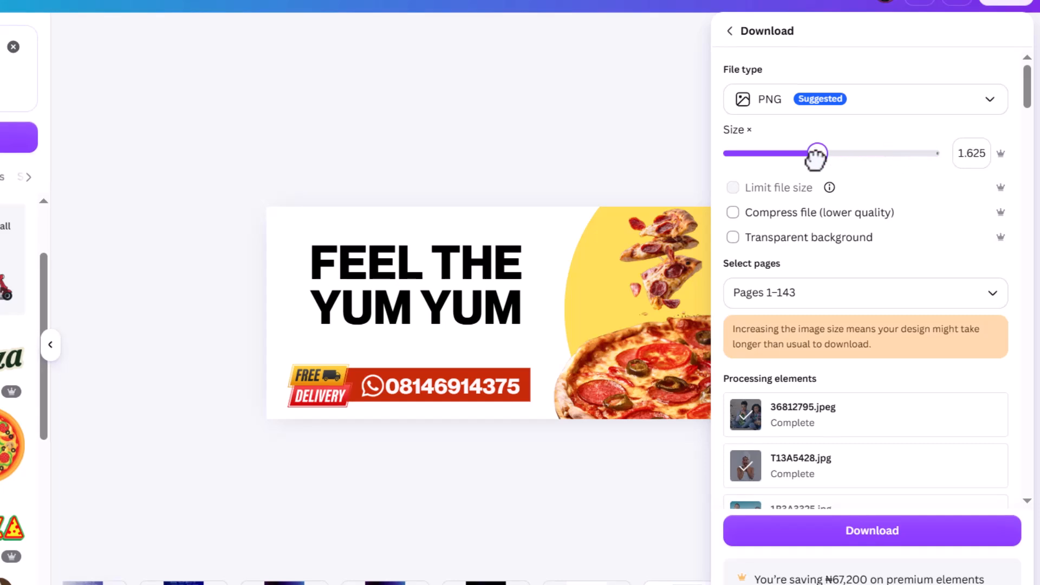
{"action": "left_click_drag", "start_coordinate": [797, 158], "coordinate": [783, 159]}
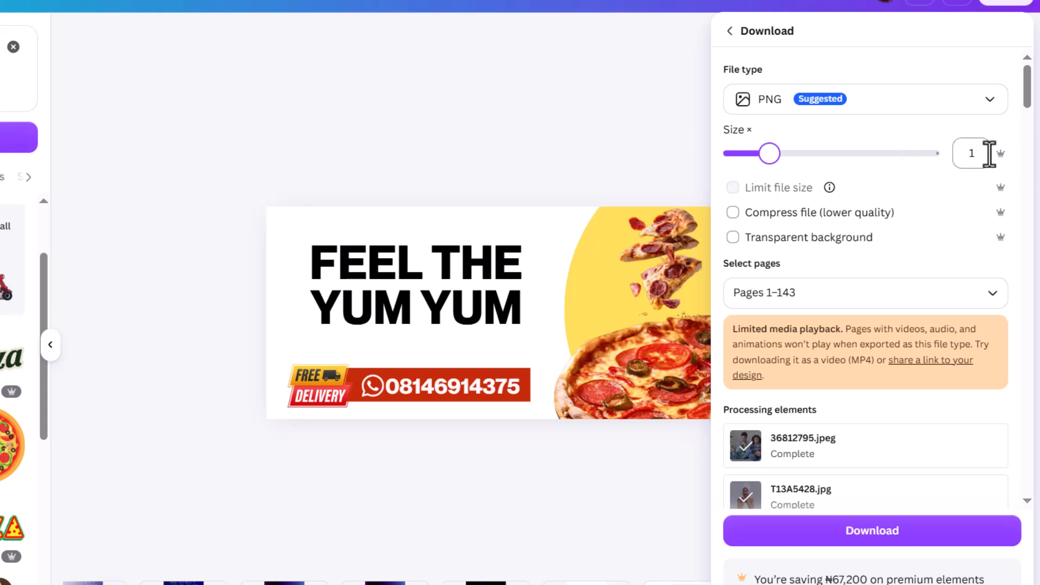
{"action": "left_click", "coordinate": [992, 295]}
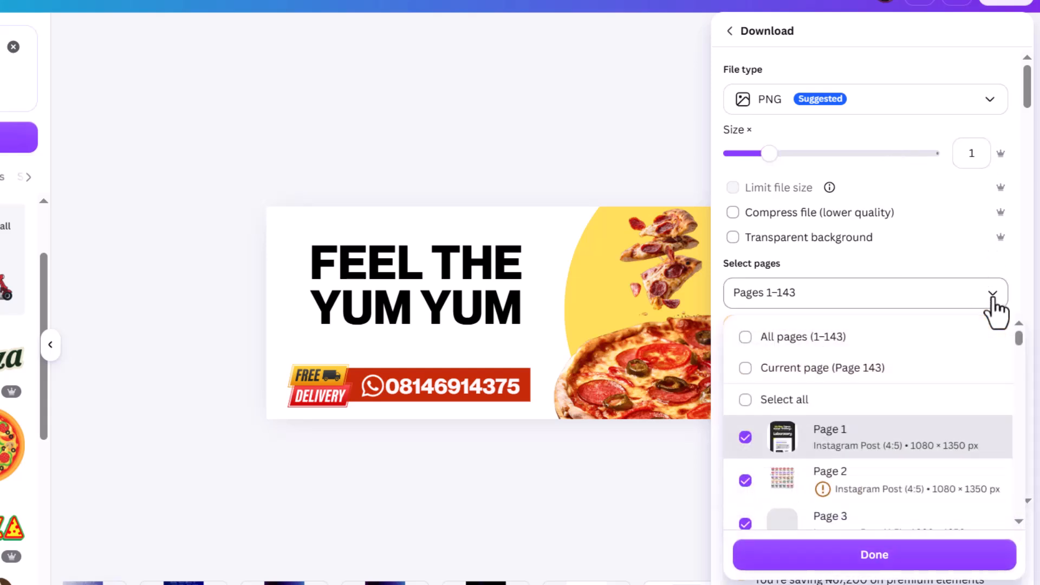
{"action": "left_click", "coordinate": [837, 369]}
{"action": "left_click", "coordinate": [862, 557]}
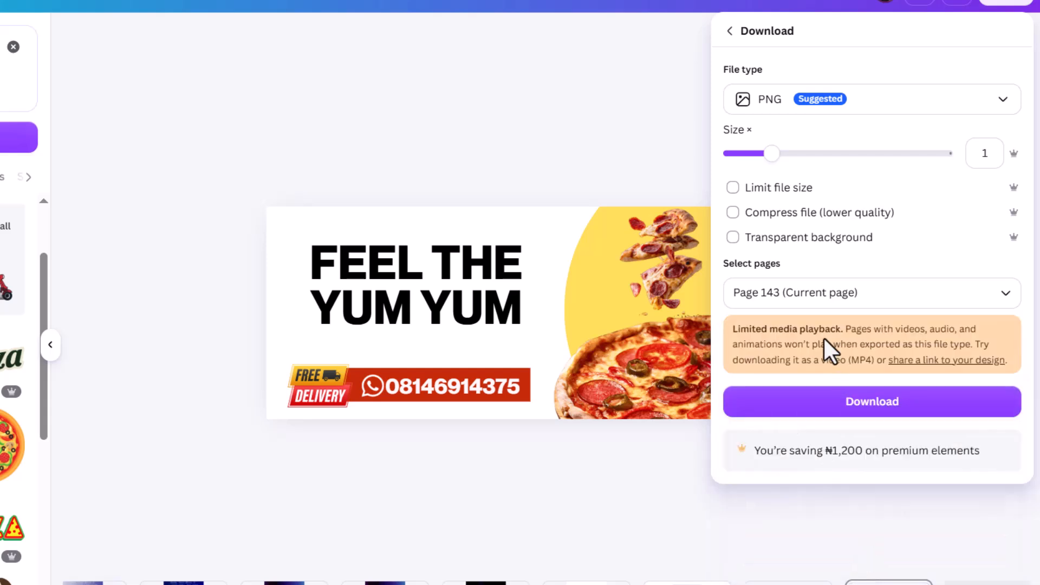
{"action": "left_click", "coordinate": [870, 402]}
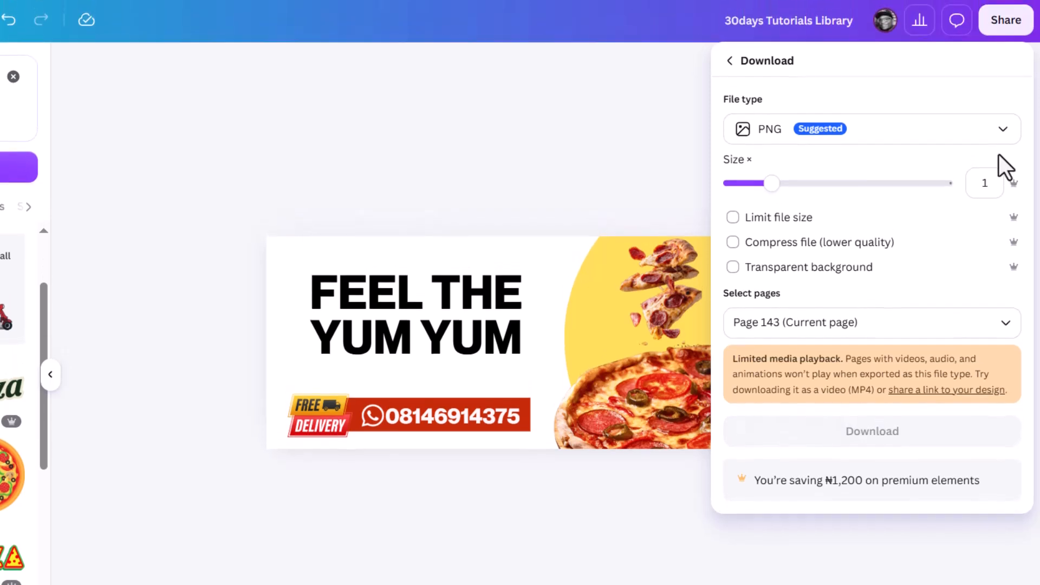
Re-download page 143 at size 3.125, save it as PIZZA, and show it in File Explorer.
{"action": "left_click", "coordinate": [1004, 30]}
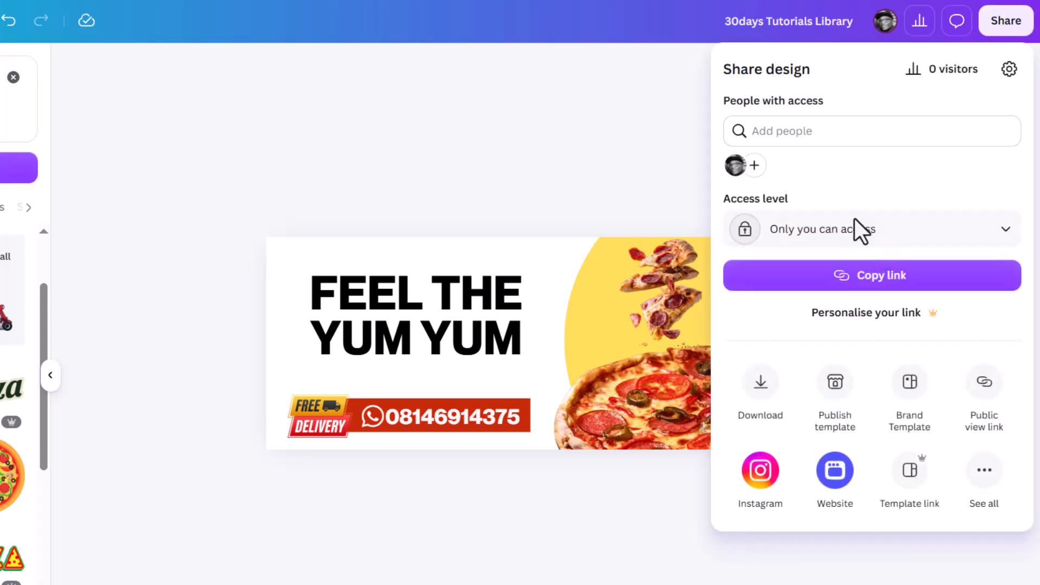
{"action": "left_click", "coordinate": [761, 390]}
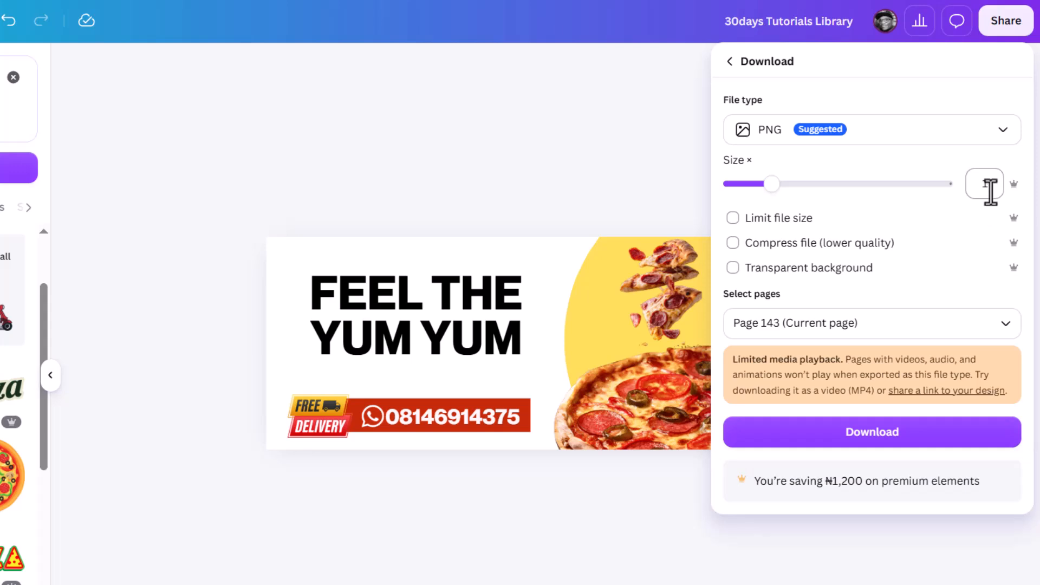
{"action": "left_click_drag", "start_coordinate": [770, 179], "coordinate": [1035, 169]}
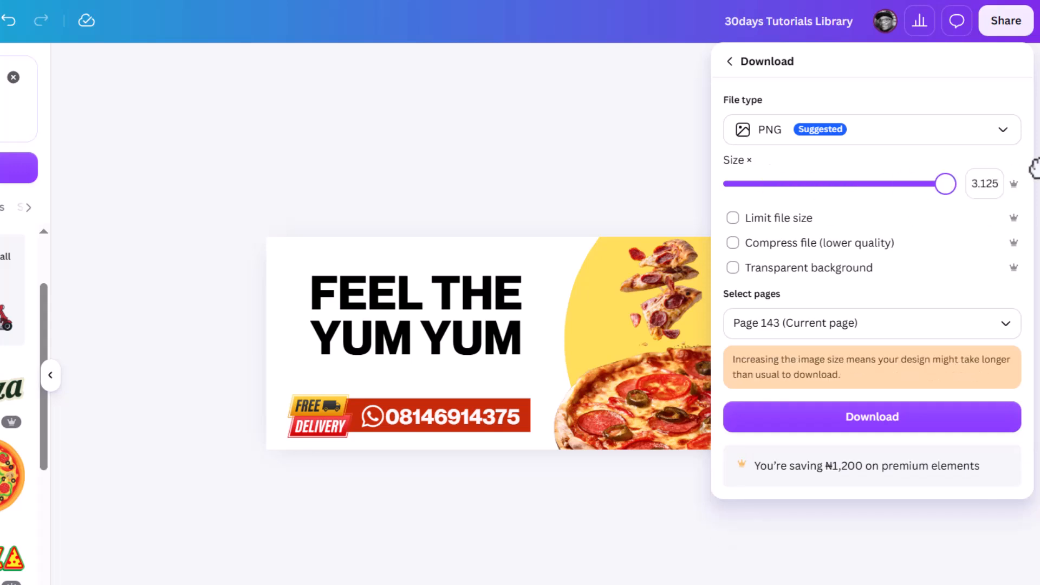
{"action": "left_click", "coordinate": [855, 416]}
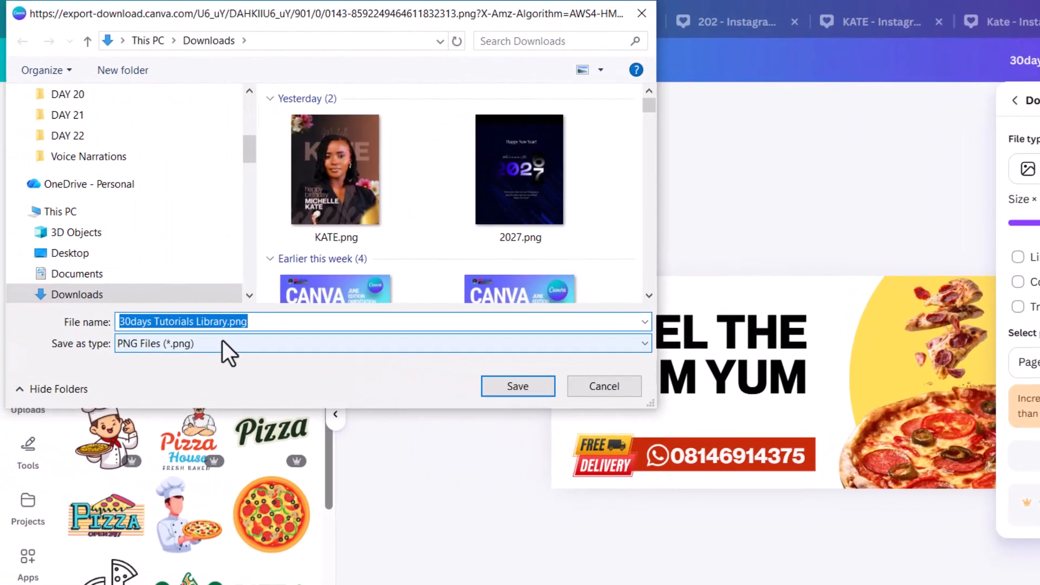
{"action": "type", "text": "P"}
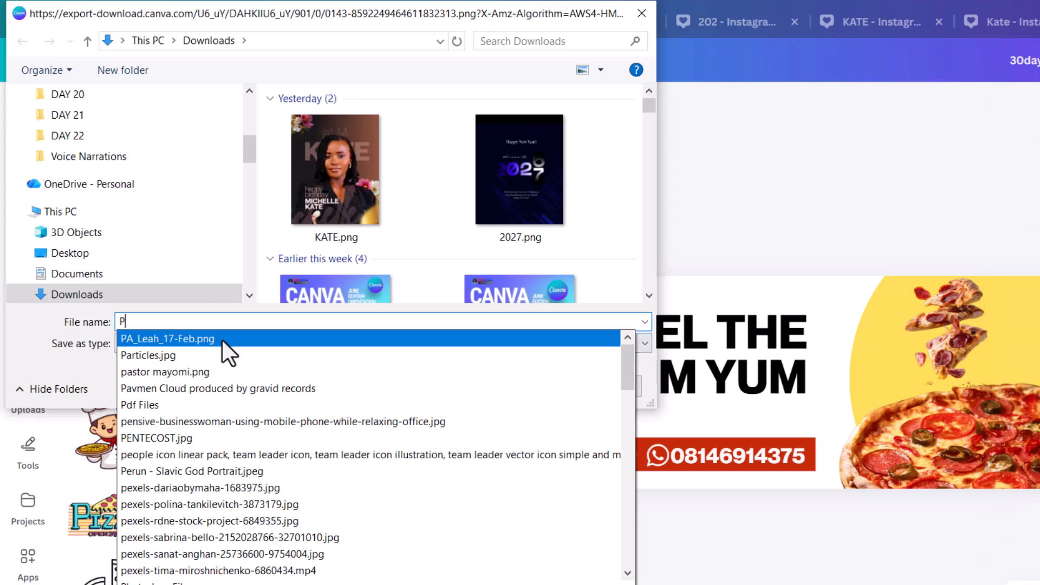
{"action": "type", "text": "IZZA"}
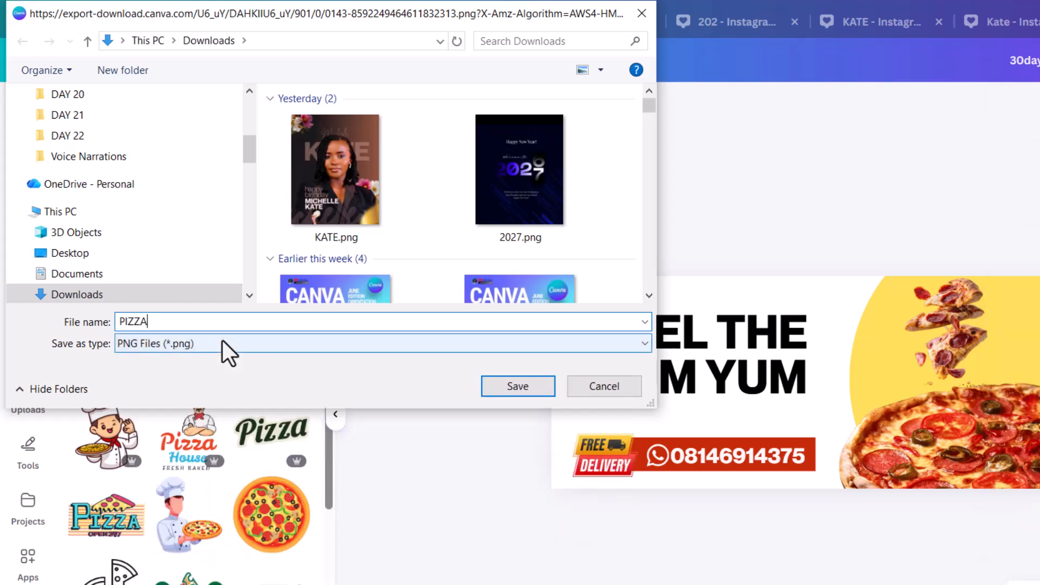
{"action": "key", "text": "Return"}
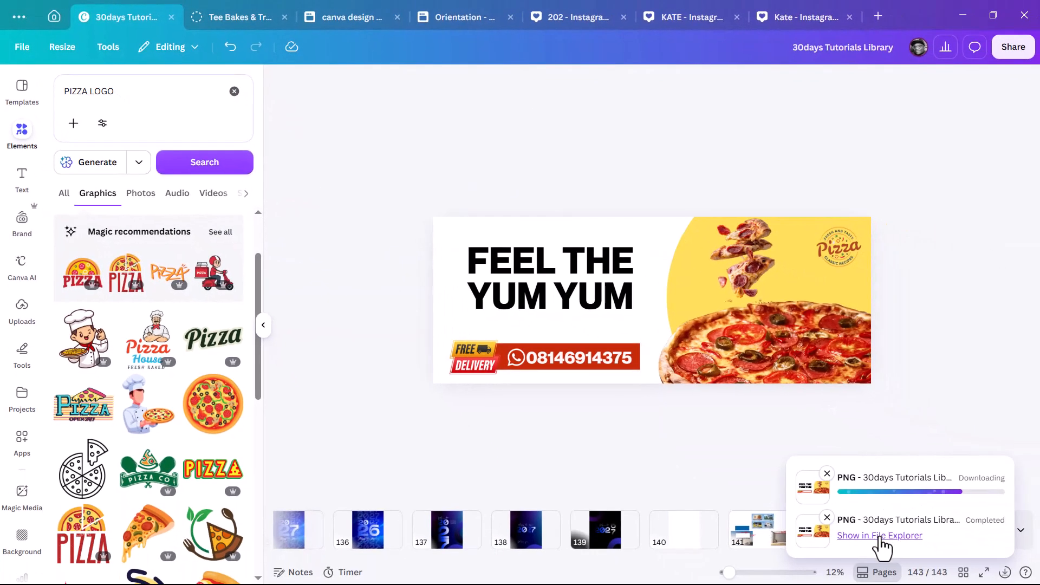
{"action": "left_click", "coordinate": [882, 536]}
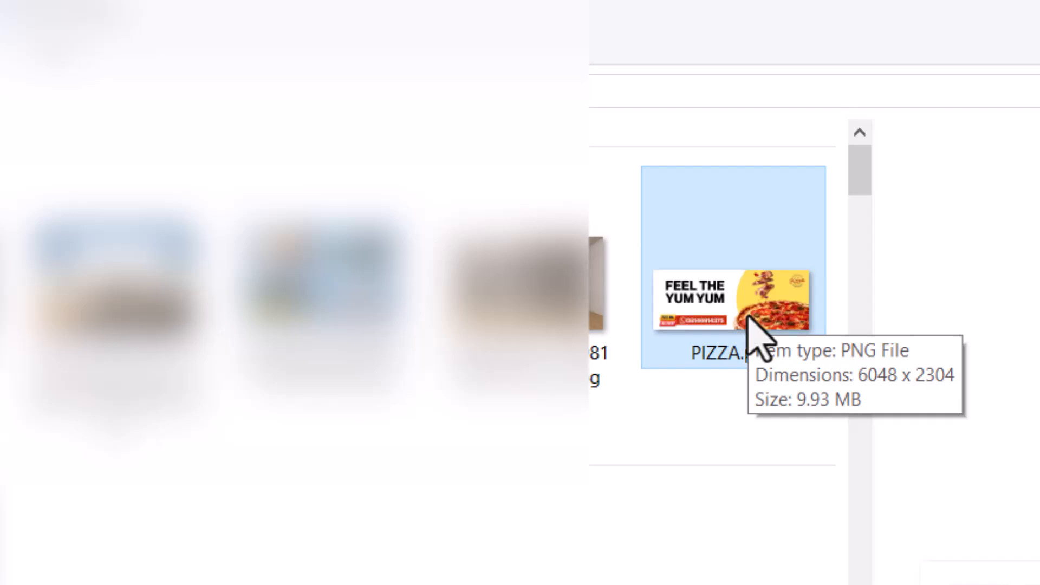
Switch from File Explorer back to the Canva design.
{"action": "key", "text": "alt+Tab"}
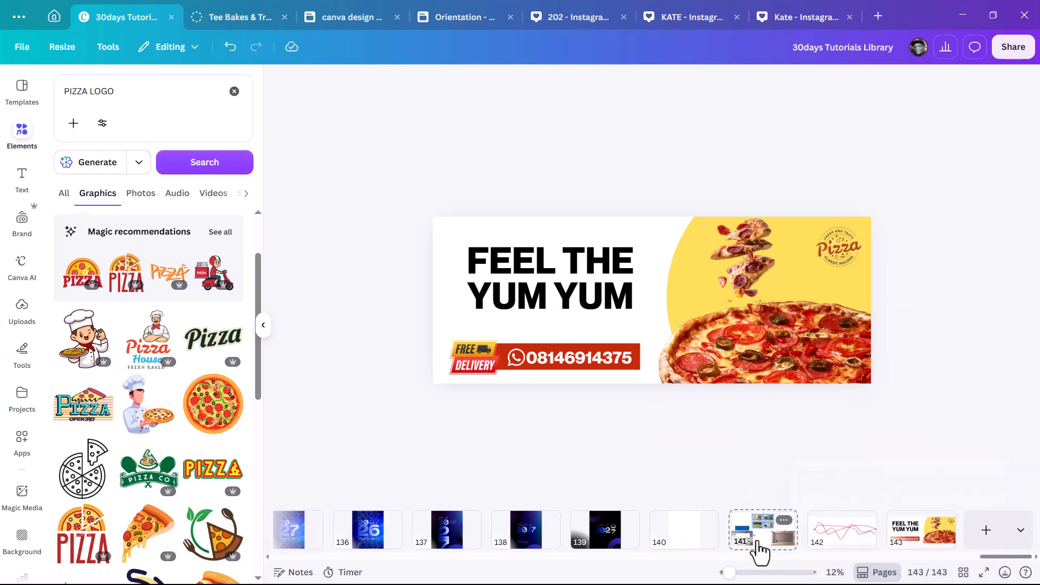
Duplicate the blank sunset billboard photo on page 141, placing the copy above the original.
{"action": "scroll", "coordinate": [718, 327], "scroll_direction": "down", "scroll_amount": 2}
{"action": "left_click", "coordinate": [526, 292]}
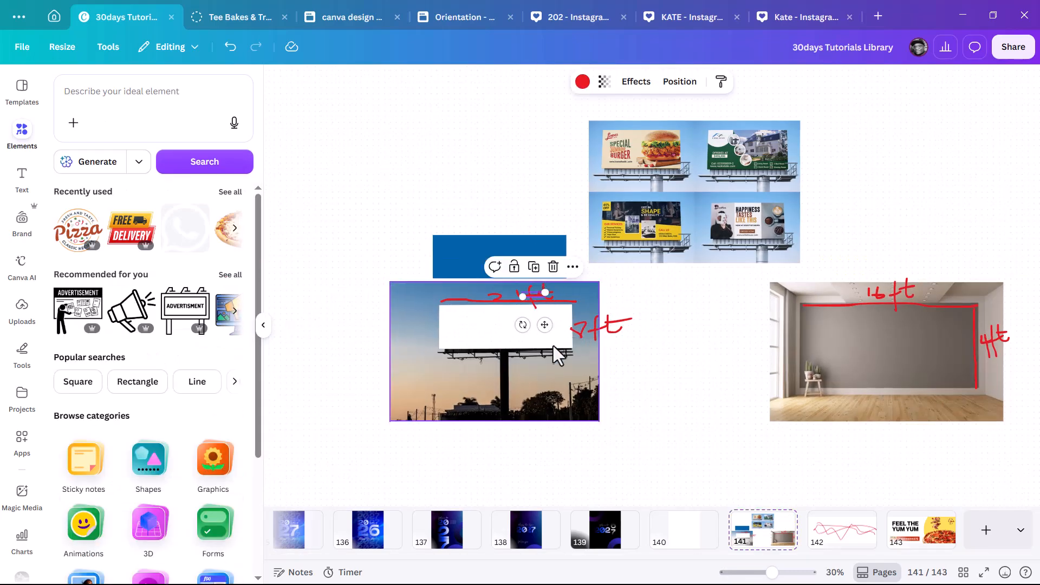
{"action": "left_click", "coordinate": [562, 375]}
{"action": "left_click_drag", "start_coordinate": [453, 215], "coordinate": [442, 143]}
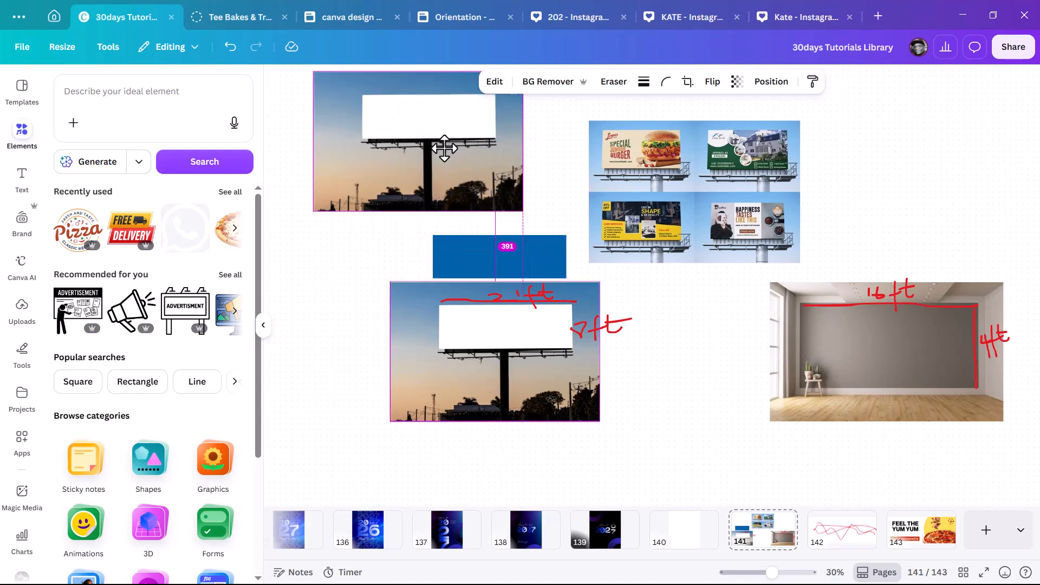
{"action": "scroll", "coordinate": [580, 174], "scroll_direction": "up", "scroll_amount": 2}
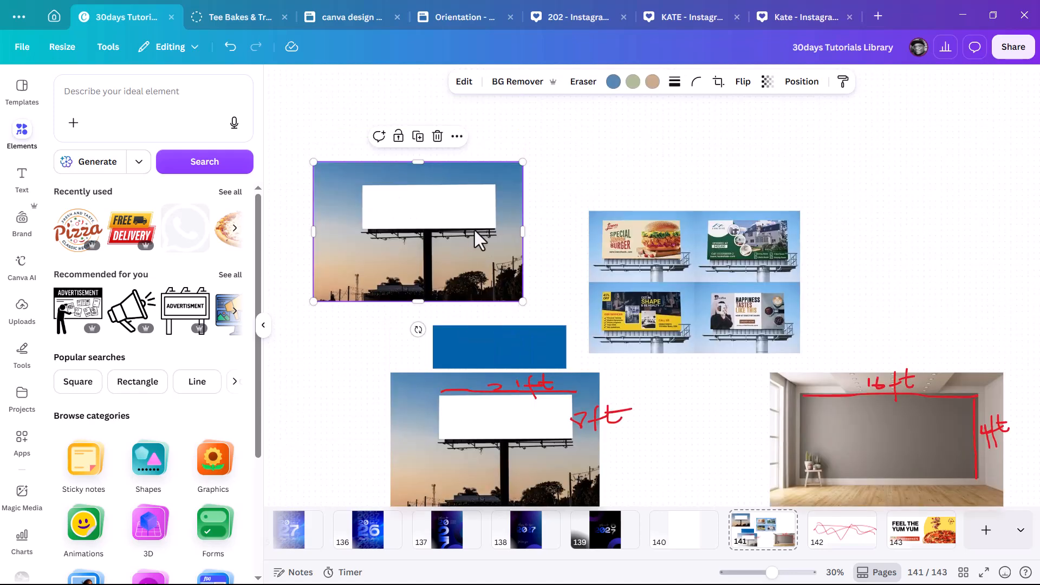
{"action": "scroll", "coordinate": [463, 262], "scroll_direction": "up", "scroll_amount": 1}
Save the banner download as a PNG named 'PIZZA V2.png'.
{"action": "left_click", "coordinate": [452, 270]}
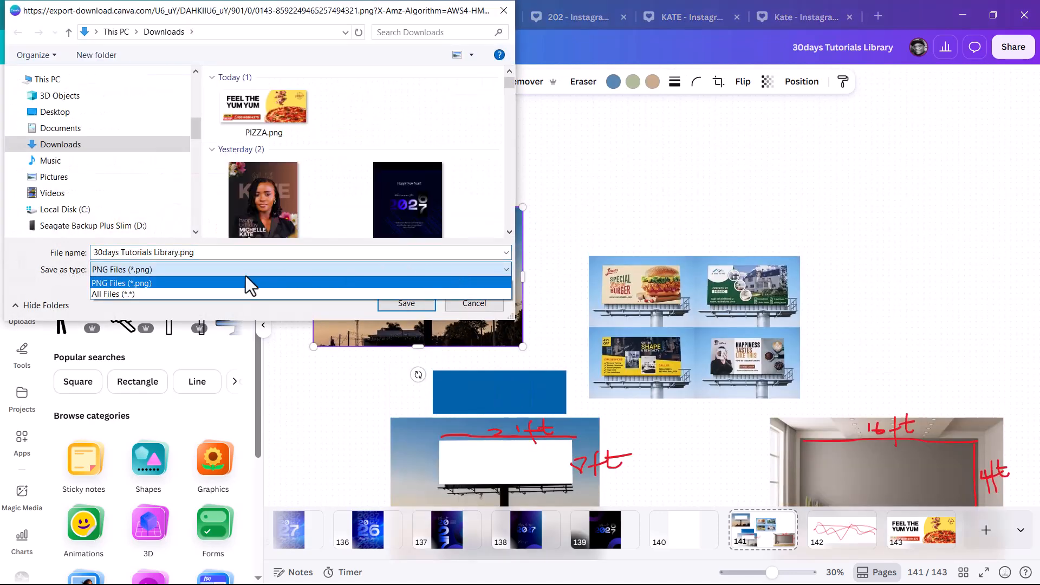
{"action": "left_click", "coordinate": [292, 115]}
{"action": "left_click", "coordinate": [280, 116]}
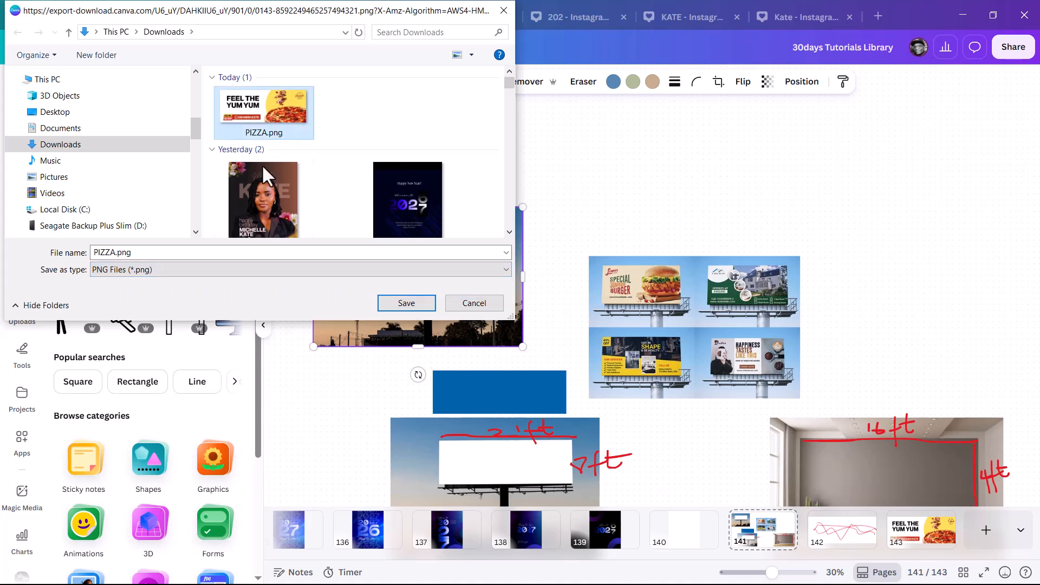
{"action": "left_click", "coordinate": [114, 252]}
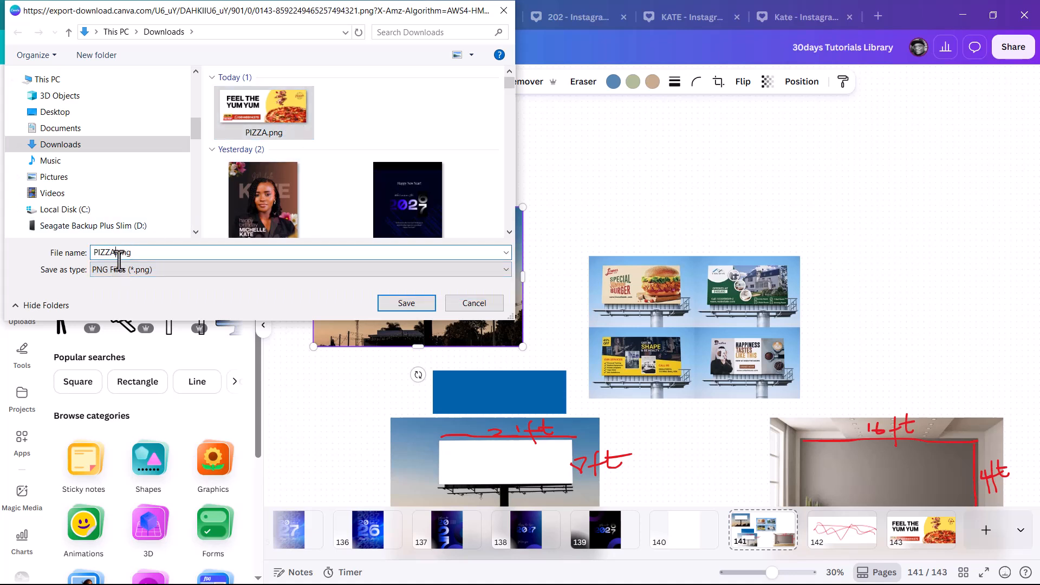
{"action": "type", "text": "V2"}
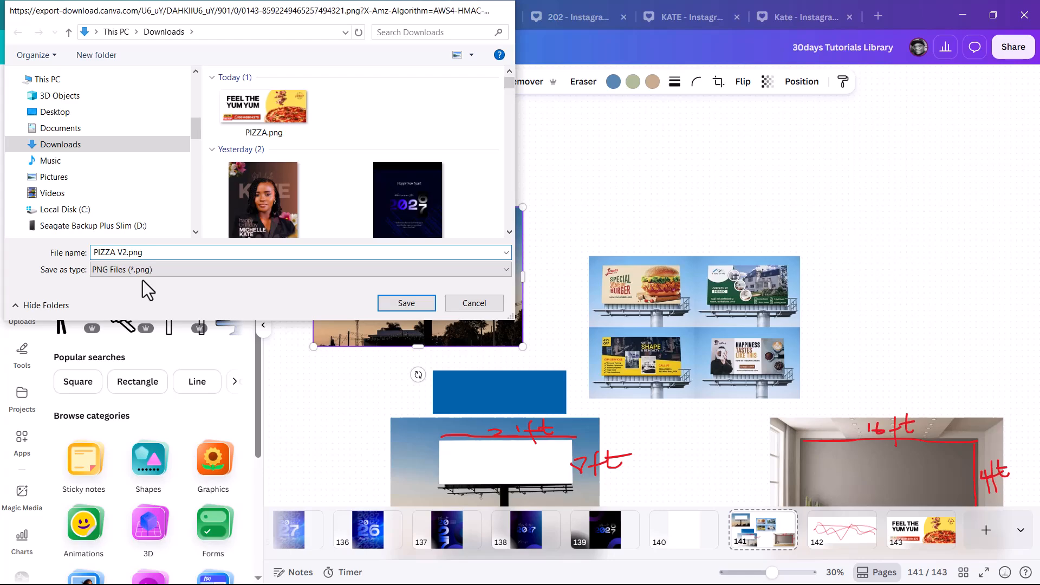
{"action": "key", "text": "Return"}
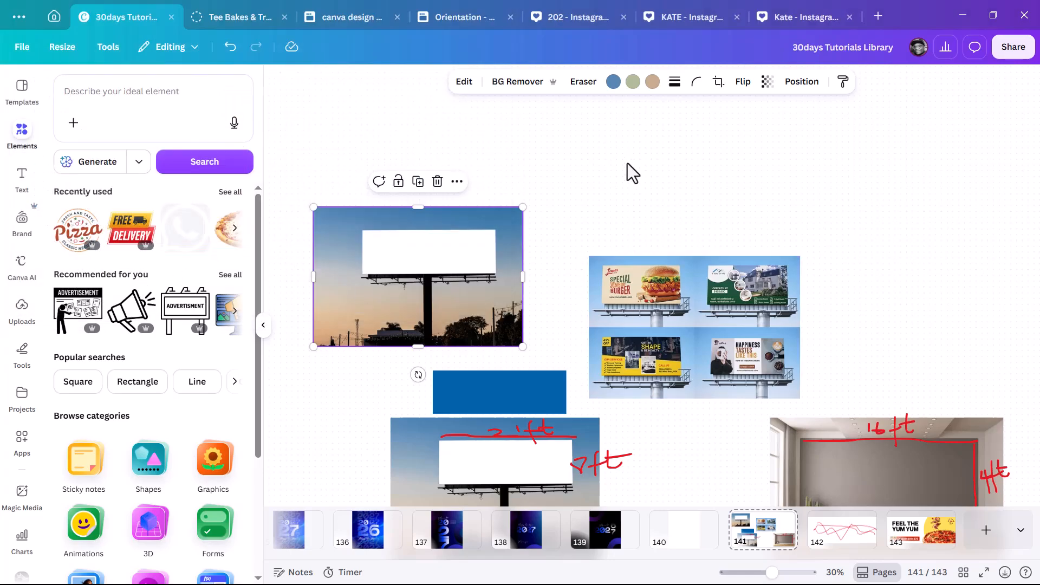
{"action": "key", "text": "alt+Tab"}
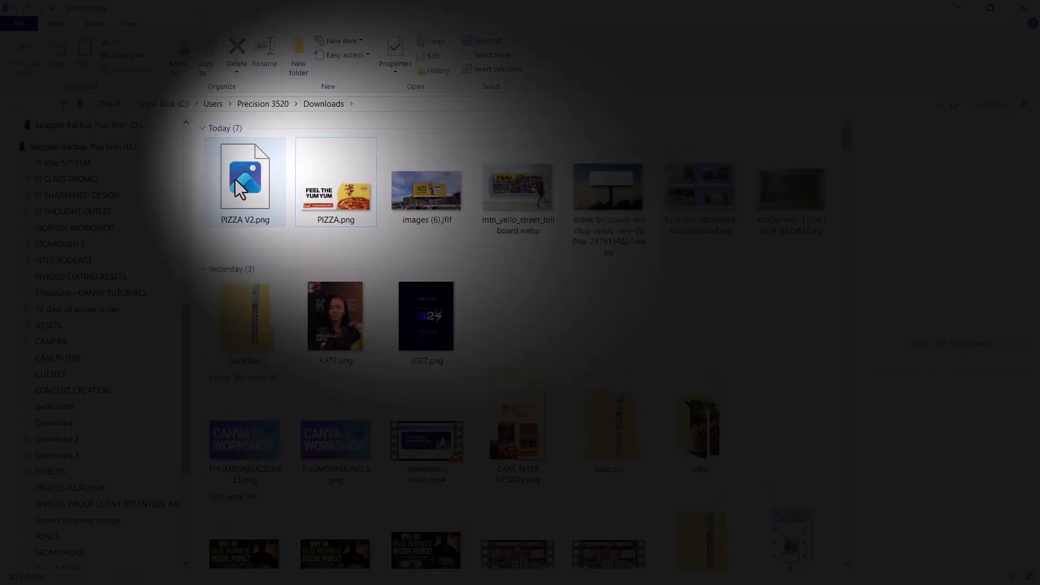
Pick up PIZZA.png from Downloads and carry it over to the Canva window.
{"action": "left_click", "coordinate": [332, 197]}
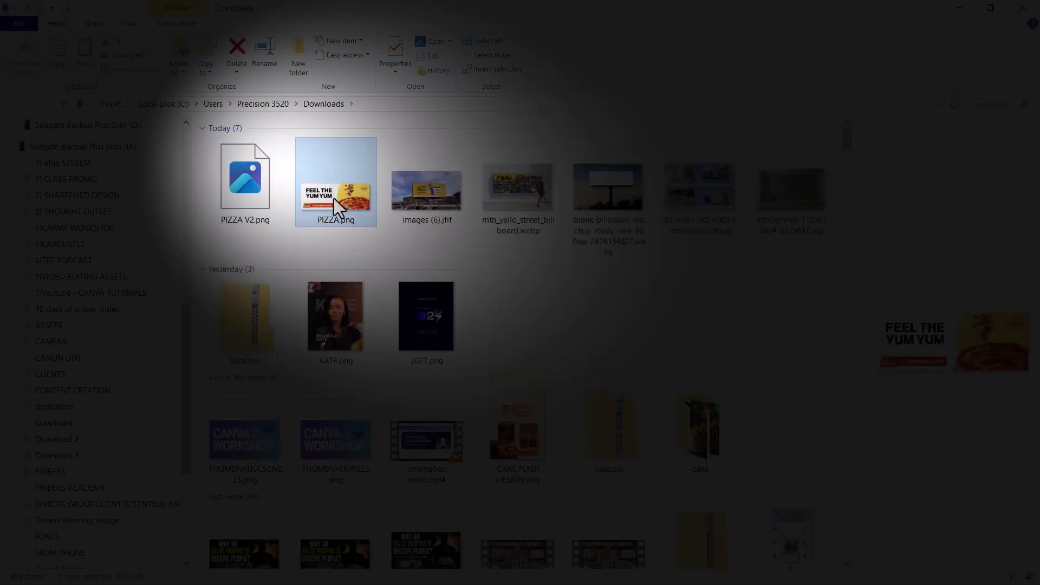
{"action": "left_click_drag", "start_coordinate": [373, 225], "coordinate": [538, 278]}
{"action": "key", "text": "alt+Tab"}
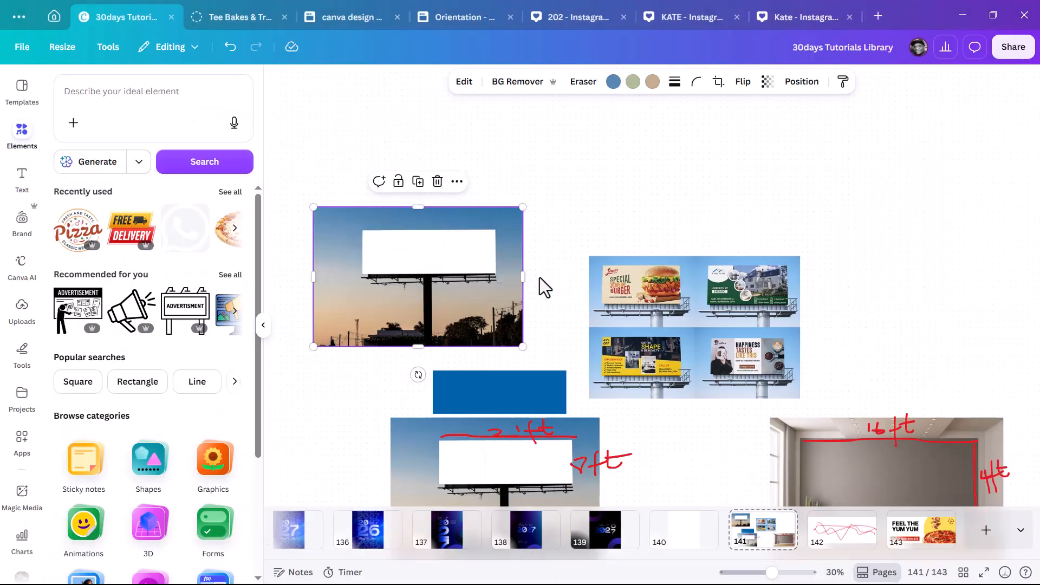
Drop the pizza banner onto page 141 and enlarge it over the billboard's white panel.
{"action": "left_click_drag", "start_coordinate": [540, 277], "coordinate": [379, 253]}
{"action": "scroll", "coordinate": [421, 250], "scroll_direction": "up", "scroll_amount": 3, "text": "ctrl"}
{"action": "scroll", "coordinate": [408, 252], "scroll_direction": "up", "scroll_amount": 2, "text": "ctrl"}
{"action": "left_click_drag", "start_coordinate": [449, 258], "coordinate": [436, 244]}
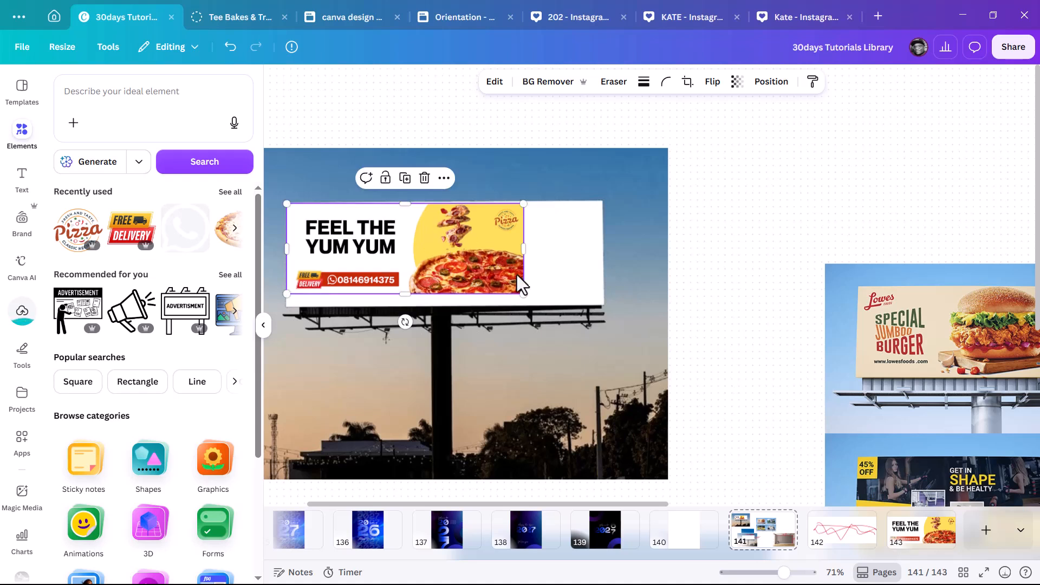
{"action": "left_click_drag", "start_coordinate": [522, 294], "coordinate": [606, 306]}
Line the pizza banner up with the sunset billboard's panel.
{"action": "scroll", "coordinate": [539, 271], "scroll_direction": "up", "scroll_amount": 2}
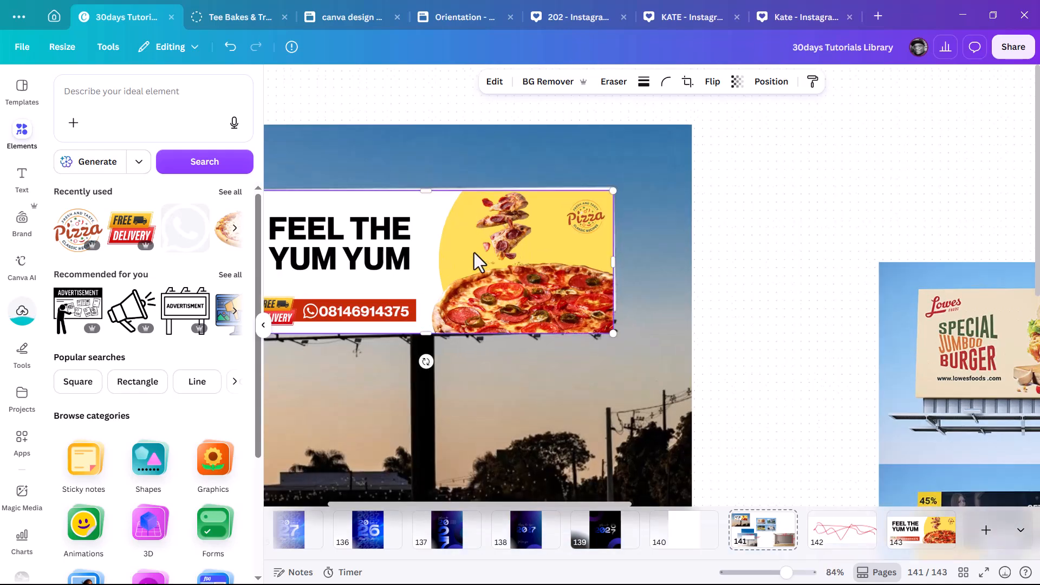
{"action": "scroll", "coordinate": [535, 242], "scroll_direction": "down", "scroll_amount": 3}
{"action": "left_click", "coordinate": [535, 242]}
{"action": "scroll", "coordinate": [301, 229], "scroll_direction": "up", "scroll_amount": 3}
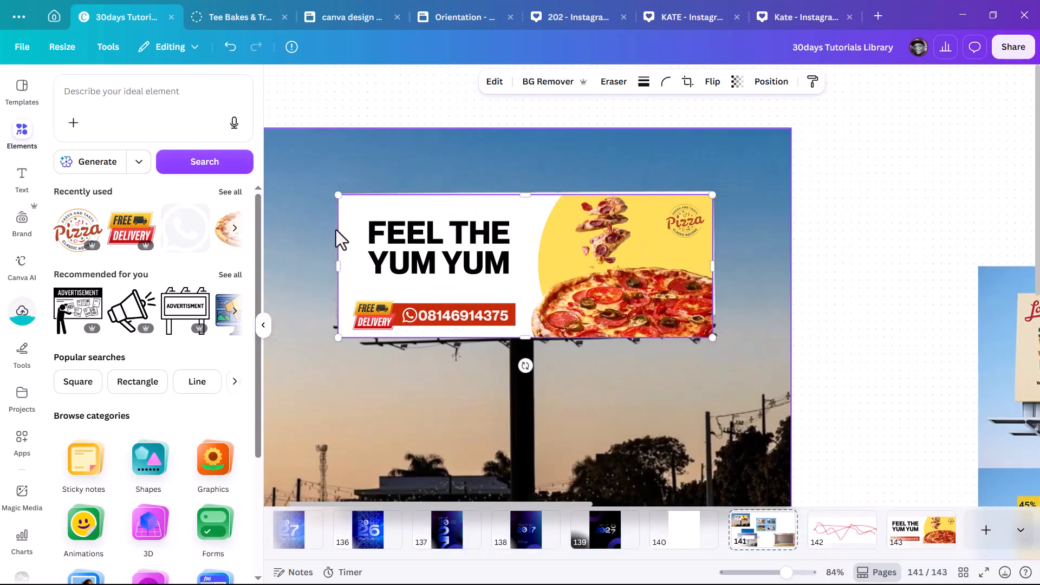
{"action": "mouse_move", "coordinate": [558, 248]}
{"action": "left_mouse_down"}
{"action": "mouse_move", "coordinate": [558, 301]}
{"action": "mouse_move", "coordinate": [546, 258]}
{"action": "mouse_move", "coordinate": [564, 276]}
{"action": "mouse_move", "coordinate": [561, 248]}
{"action": "left_mouse_up"}
{"action": "scroll", "coordinate": [635, 242], "scroll_direction": "down", "scroll_amount": 4}
{"action": "scroll", "coordinate": [775, 190], "scroll_direction": "down", "scroll_amount": 3}
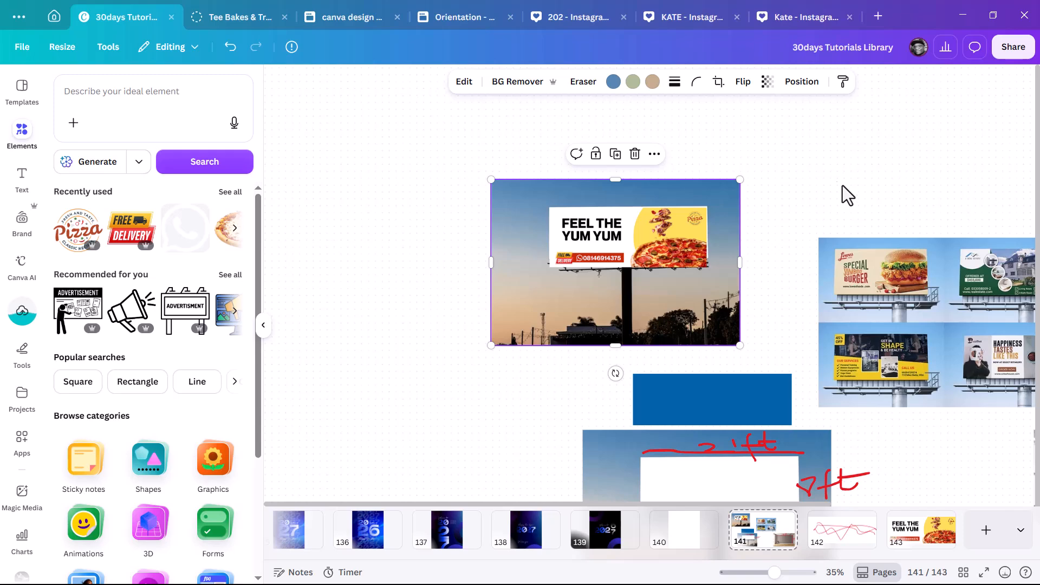
{"action": "scroll", "coordinate": [680, 298], "scroll_direction": "down", "scroll_amount": 5}
Move the pizza banner onto the room wall and enlarge it under the 16ft marking.
{"action": "left_click", "coordinate": [684, 283]}
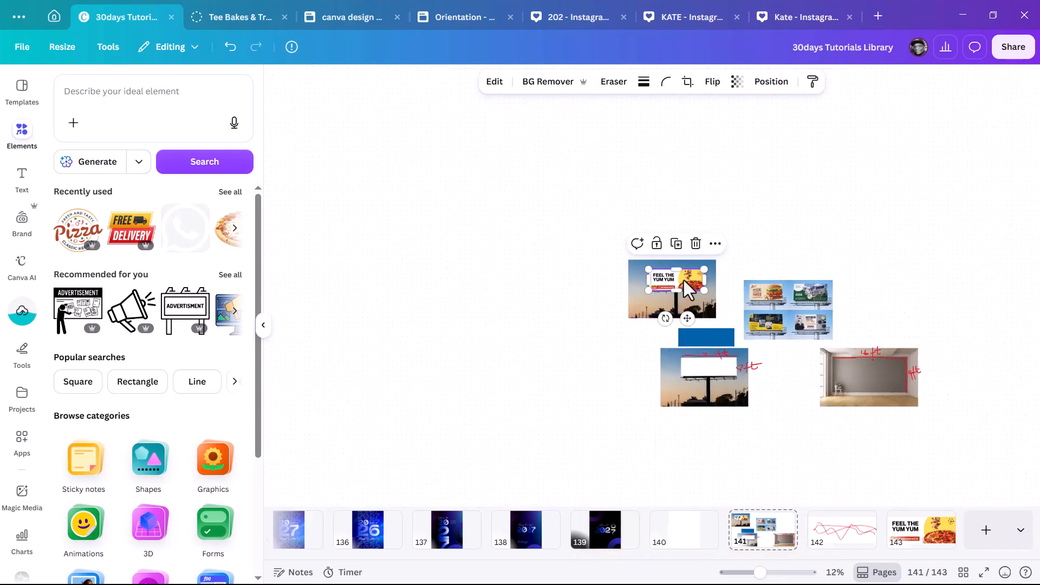
{"action": "left_click_drag", "start_coordinate": [677, 280], "coordinate": [872, 373]}
{"action": "scroll", "coordinate": [913, 368], "scroll_direction": "up", "scroll_amount": 4}
{"action": "scroll", "coordinate": [947, 372], "scroll_direction": "up", "scroll_amount": 5}
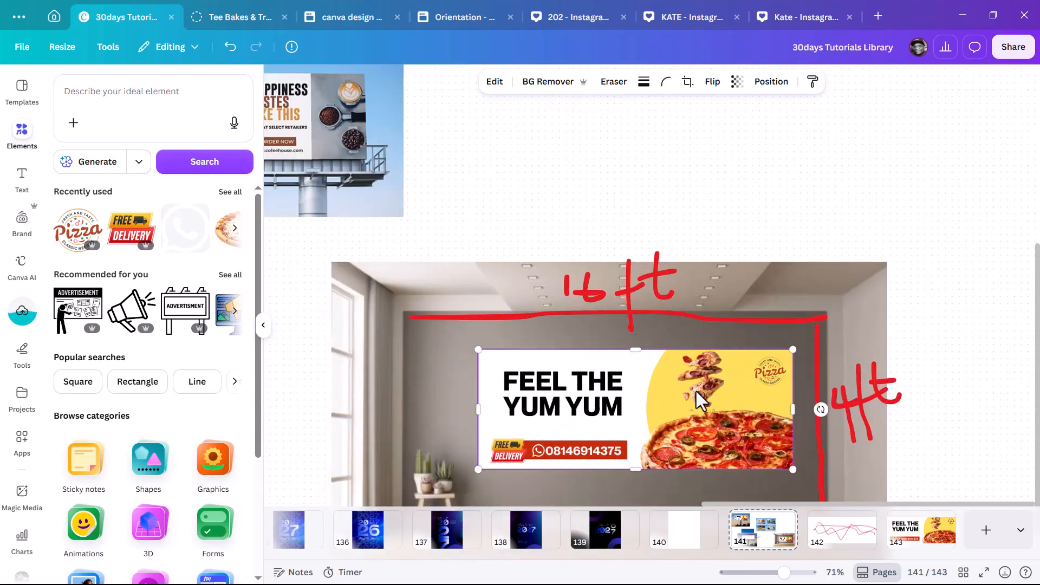
{"action": "left_click_drag", "start_coordinate": [683, 395], "coordinate": [634, 359]}
{"action": "scroll", "coordinate": [690, 378], "scroll_direction": "down", "scroll_amount": 2}
{"action": "left_click_drag", "start_coordinate": [718, 341], "coordinate": [817, 422]}
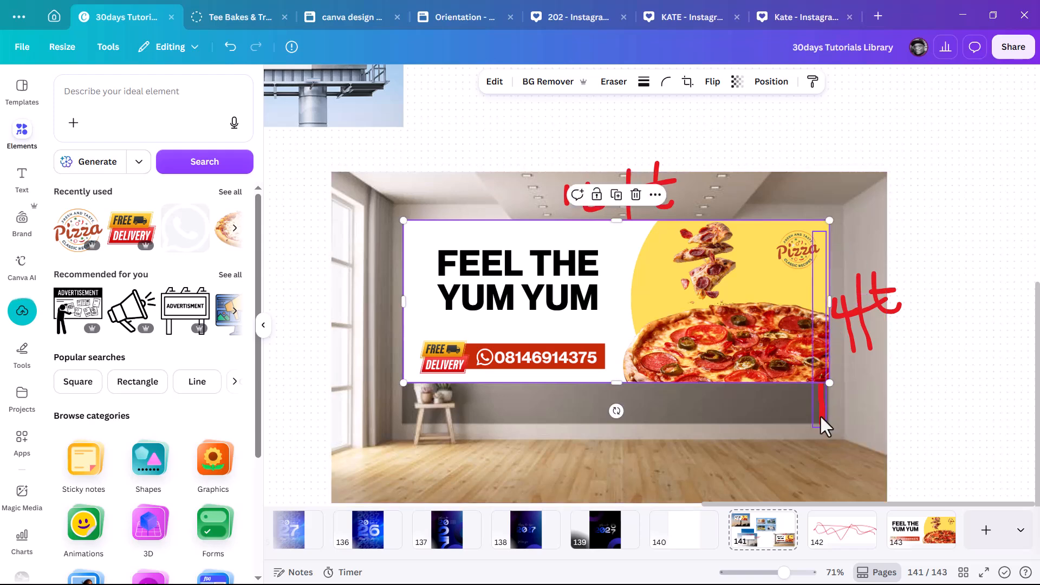
{"action": "scroll", "coordinate": [739, 345], "scroll_direction": "down", "scroll_amount": 5}
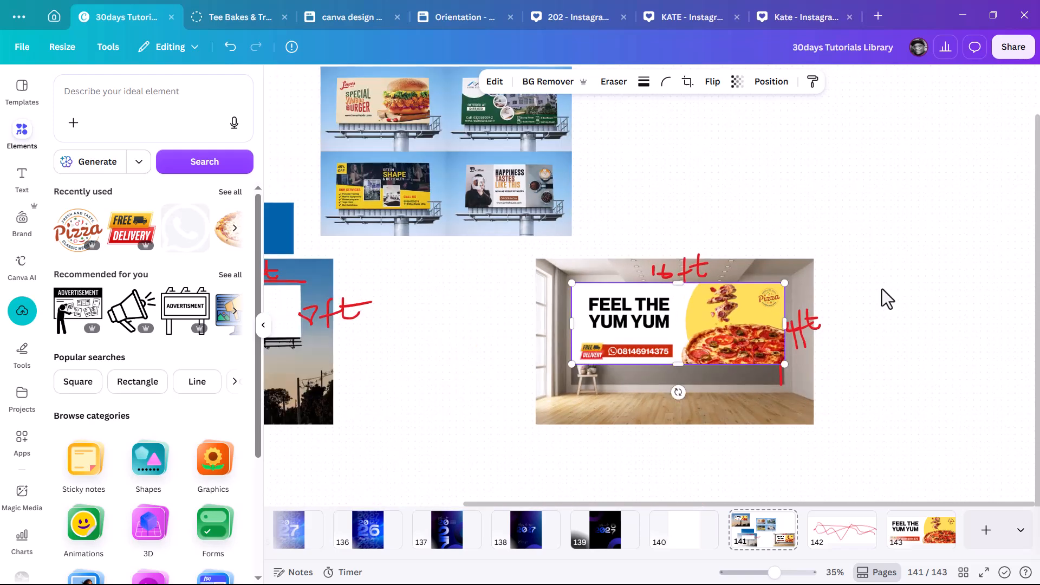
{"action": "left_click", "coordinate": [867, 301]}
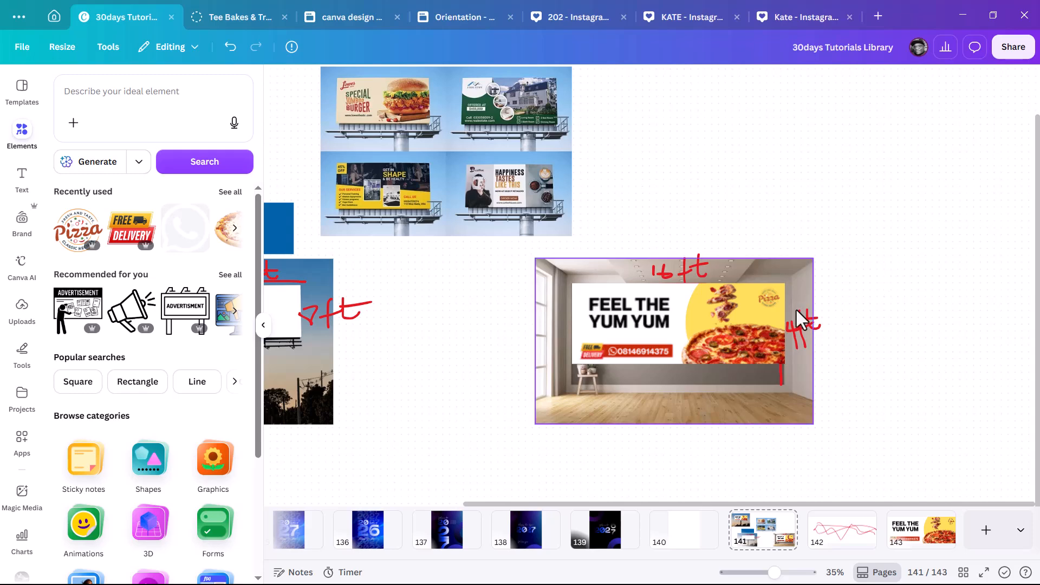
Shift the billboard's banner lower, leaving the board's top strip bare.
{"action": "scroll", "coordinate": [797, 307], "scroll_direction": "down", "scroll_amount": 4}
{"action": "scroll", "coordinate": [330, 140], "scroll_direction": "up", "scroll_amount": 8}
{"action": "scroll", "coordinate": [504, 176], "scroll_direction": "up", "scroll_amount": 4}
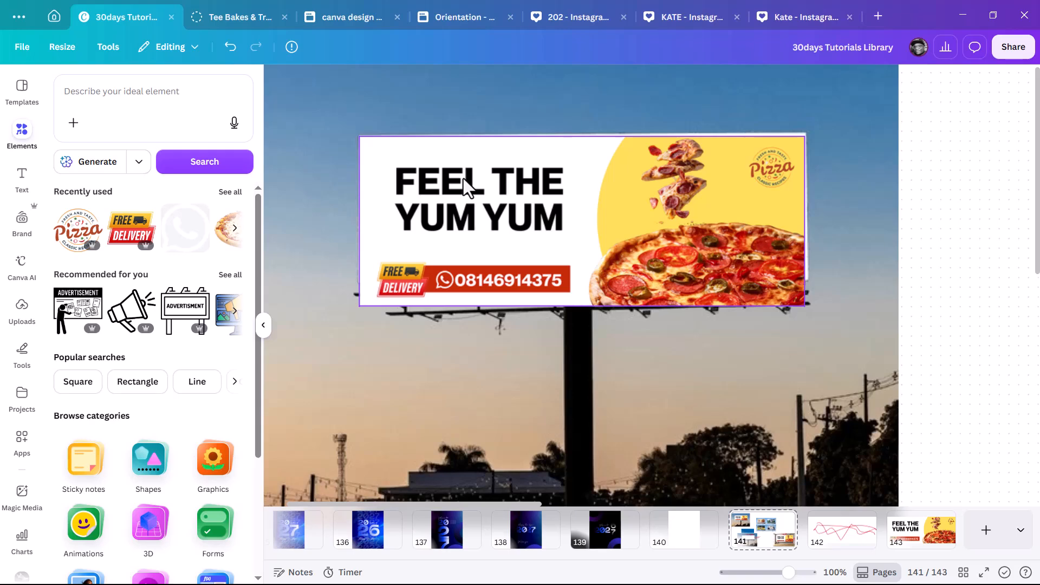
{"action": "left_click_drag", "start_coordinate": [717, 235], "coordinate": [650, 347]}
{"action": "left_click_drag", "start_coordinate": [589, 326], "coordinate": [638, 293]}
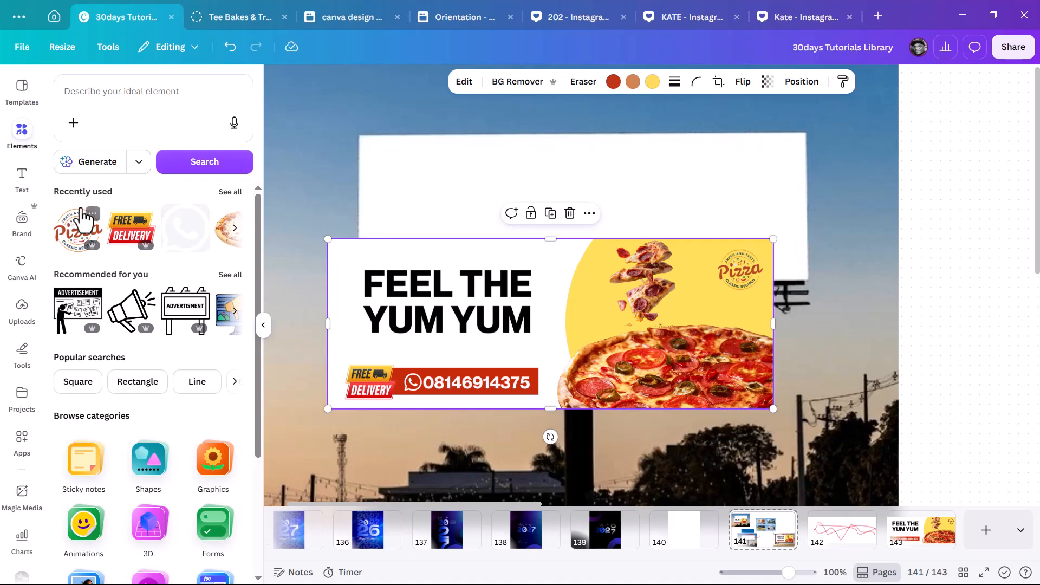
Search the apps for 'DISTORT' and open the Distortly app.
{"action": "left_click", "coordinate": [21, 442]}
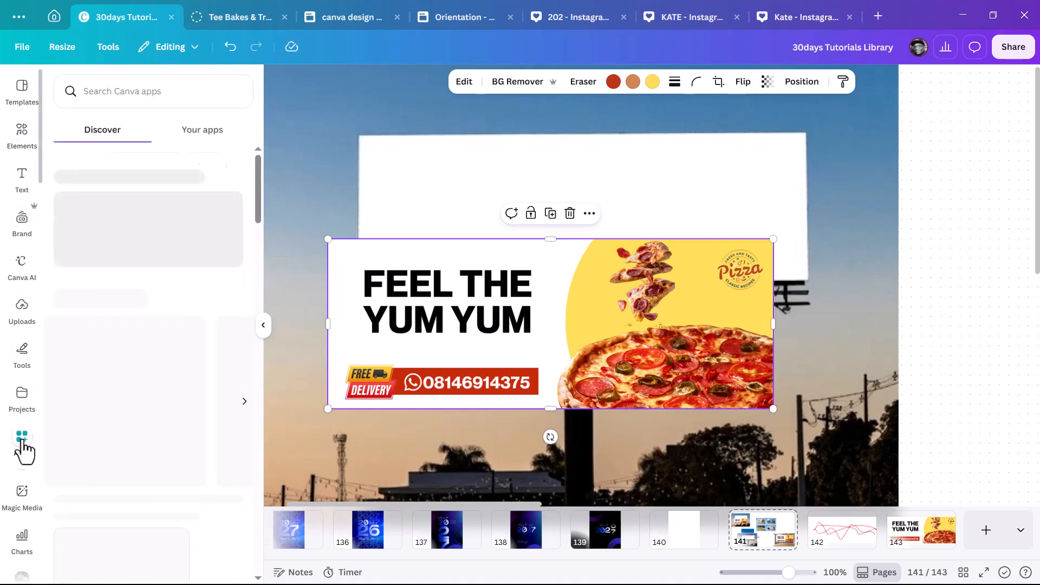
{"action": "left_click", "coordinate": [140, 92]}
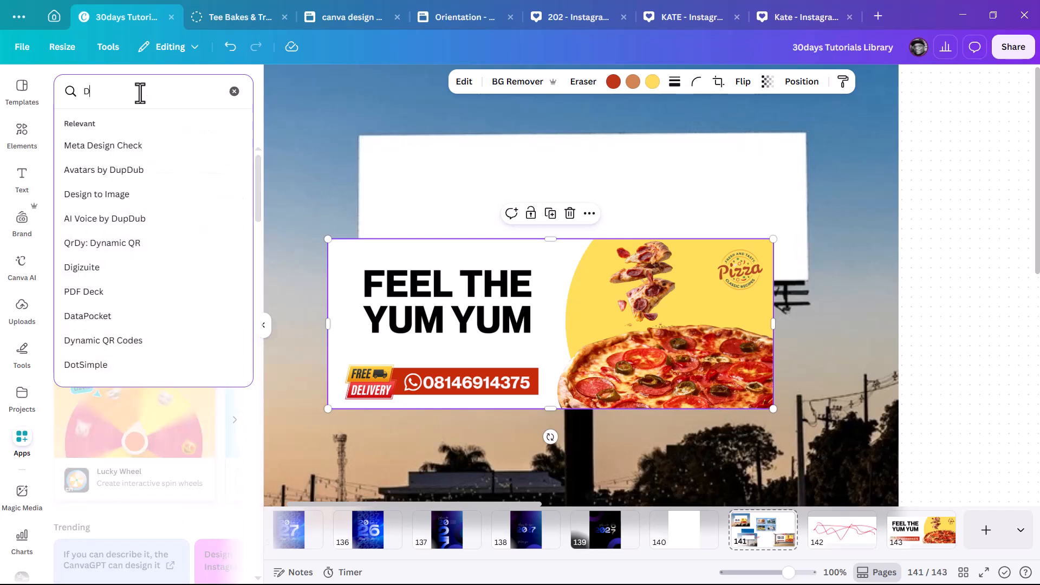
{"action": "type", "text": "DISTOR"}
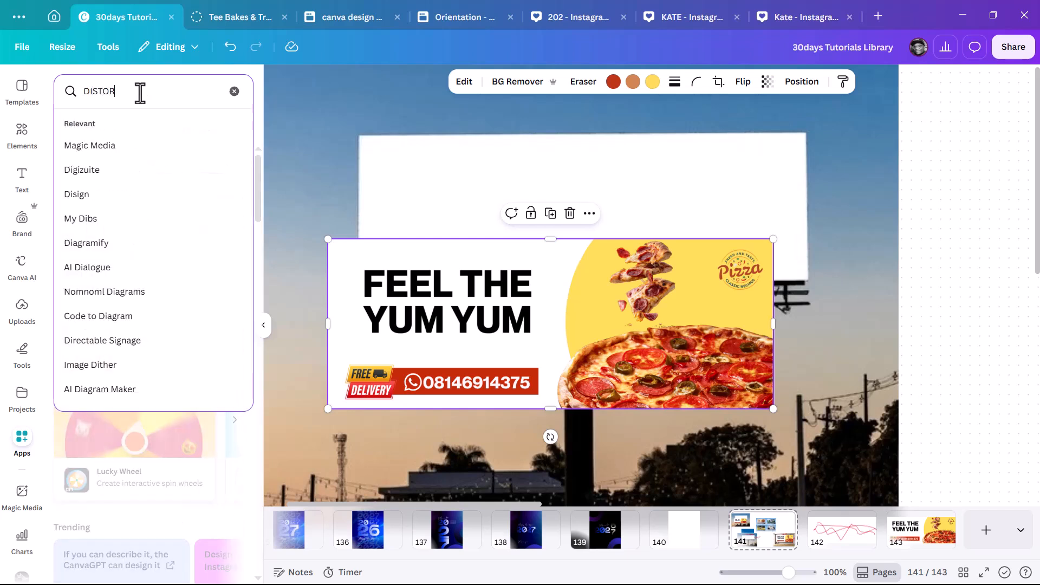
{"action": "type", "text": "T"}
{"action": "key", "text": "Return"}
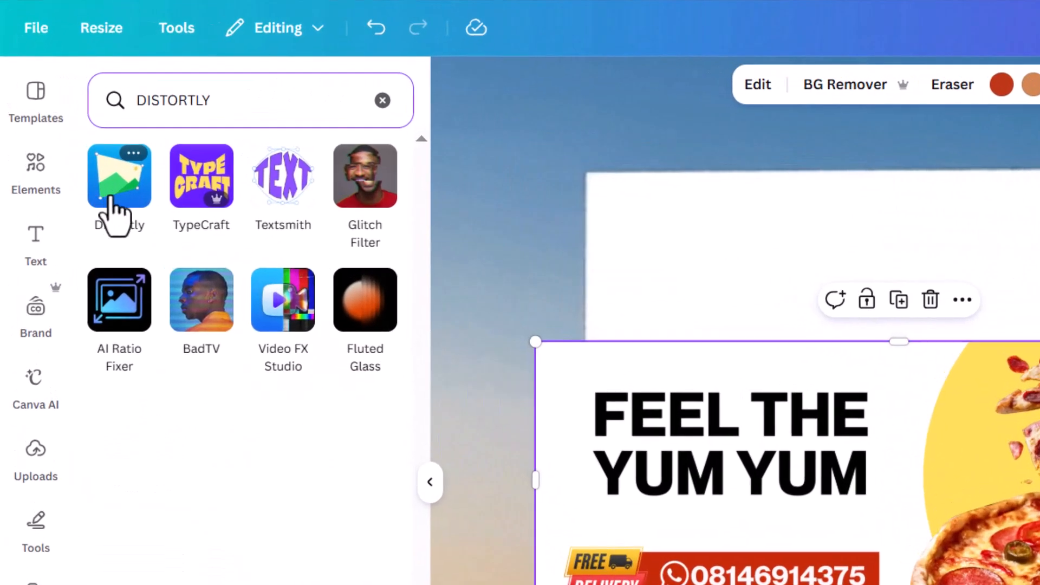
{"action": "left_click", "coordinate": [112, 198]}
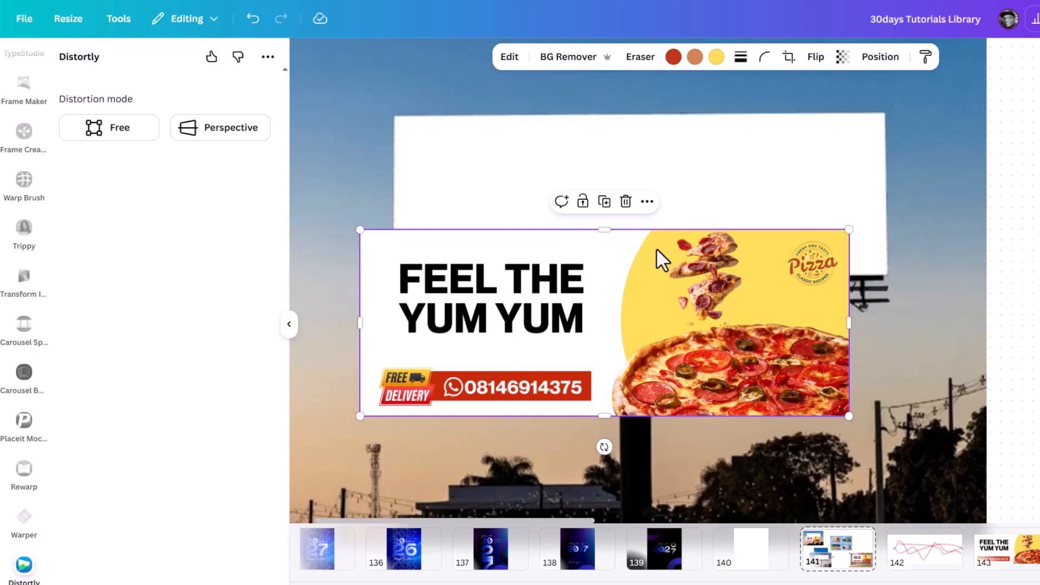
Move the banner onto the billboard panel, discard a first Free distortion, and enlarge the banner.
{"action": "left_click_drag", "start_coordinate": [596, 282], "coordinate": [599, 202]}
{"action": "left_click", "coordinate": [116, 129]}
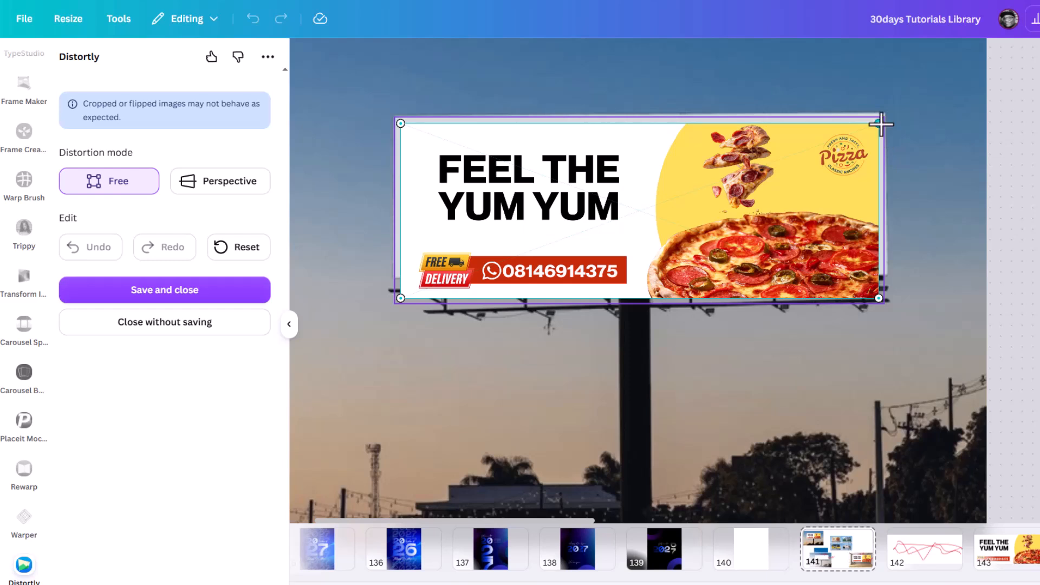
{"action": "mouse_move", "coordinate": [881, 124]}
{"action": "left_mouse_down"}
{"action": "mouse_move", "coordinate": [885, 115]}
{"action": "mouse_move", "coordinate": [874, 132]}
{"action": "mouse_move", "coordinate": [884, 117]}
{"action": "left_mouse_up"}
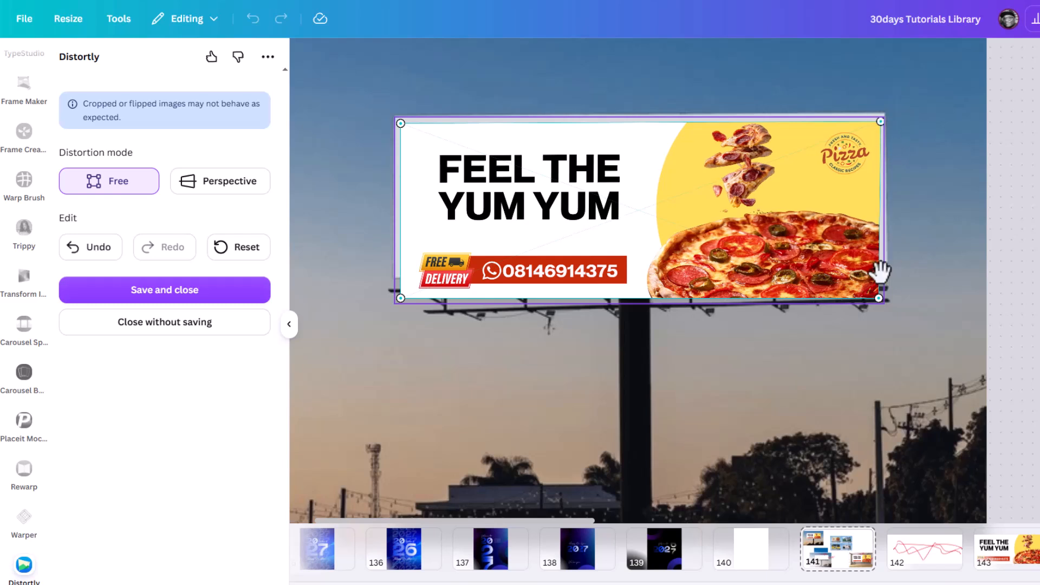
{"action": "left_click_drag", "start_coordinate": [878, 297], "coordinate": [888, 271]}
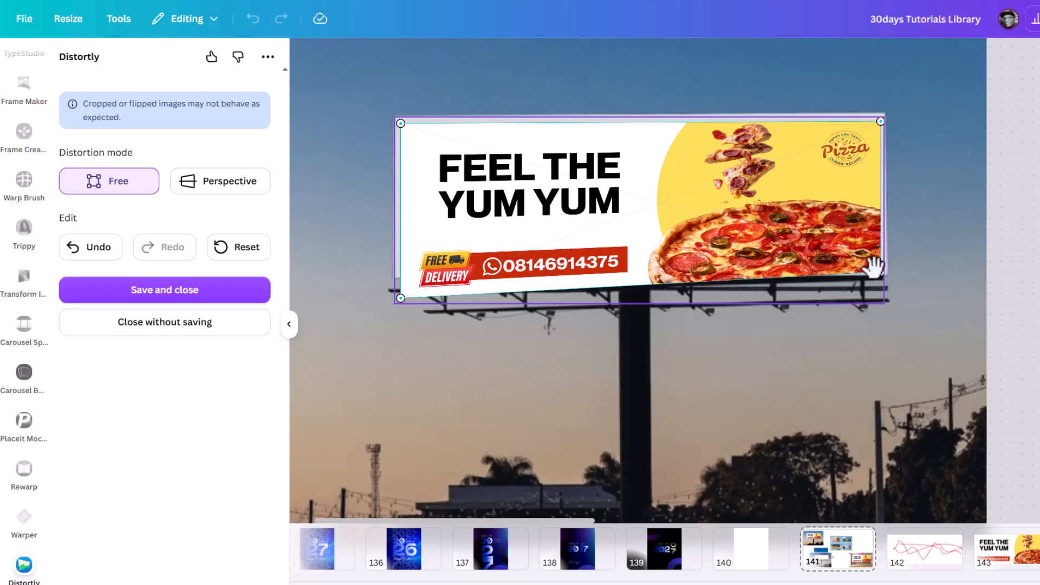
{"action": "left_click", "coordinate": [173, 325]}
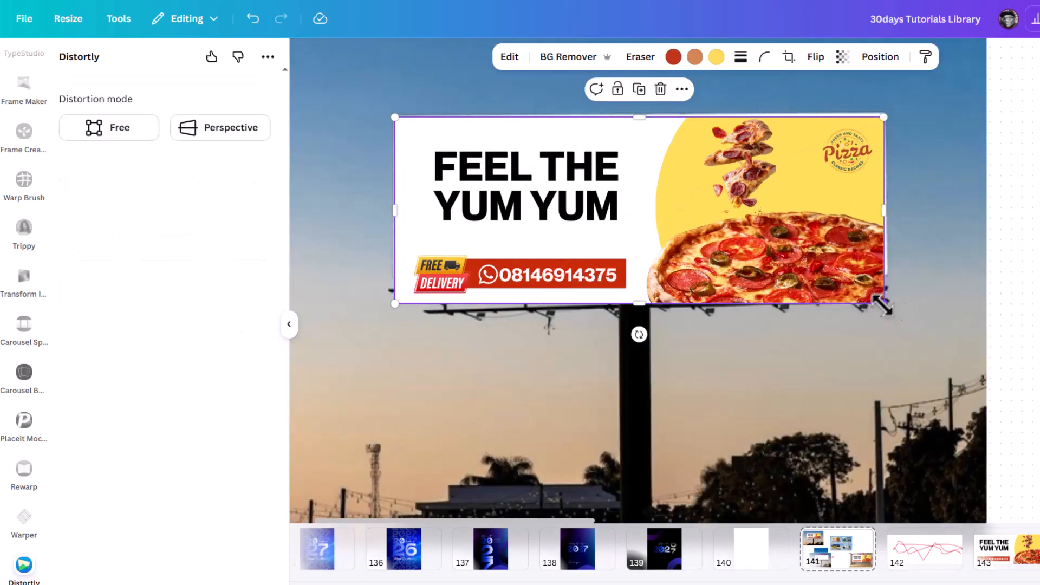
{"action": "left_click_drag", "start_coordinate": [883, 303], "coordinate": [806, 236]}
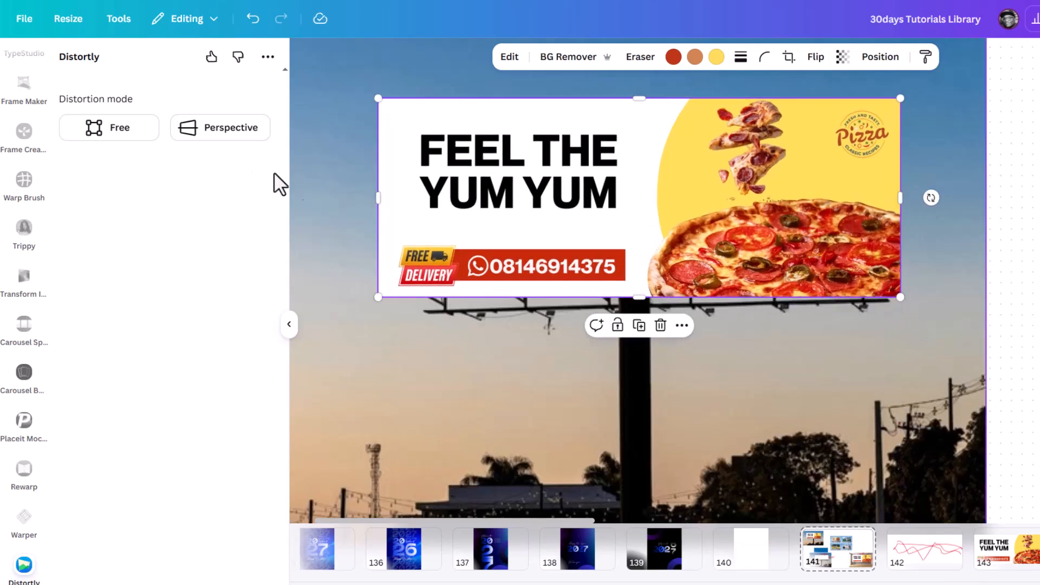
Warp the banner in Free mode so all four corners meet the panel corners, and save.
{"action": "left_click", "coordinate": [113, 133]}
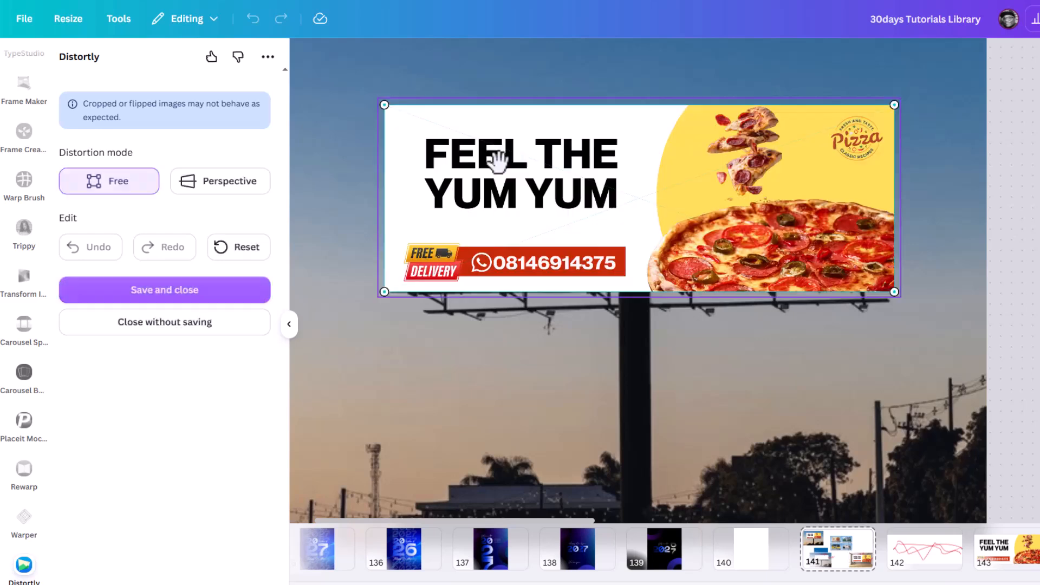
{"action": "mouse_move", "coordinate": [385, 106]}
{"action": "left_mouse_down"}
{"action": "mouse_move", "coordinate": [432, 165]}
{"action": "mouse_move", "coordinate": [395, 117]}
{"action": "left_mouse_up"}
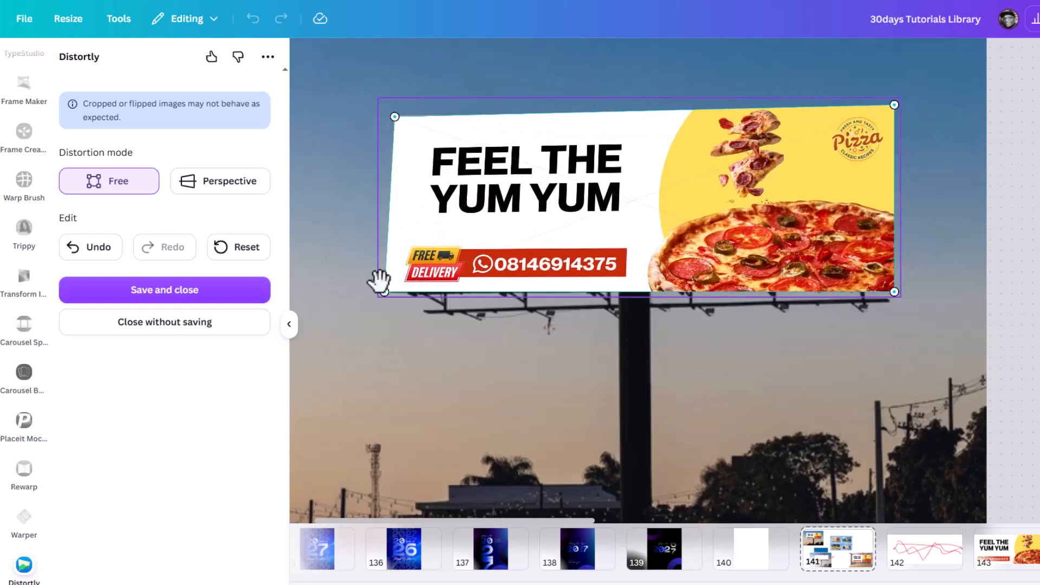
{"action": "mouse_move", "coordinate": [385, 292]}
{"action": "left_mouse_down"}
{"action": "mouse_move", "coordinate": [430, 267]}
{"action": "mouse_move", "coordinate": [393, 278]}
{"action": "left_mouse_up"}
{"action": "mouse_move", "coordinate": [890, 111]}
{"action": "left_mouse_down"}
{"action": "mouse_move", "coordinate": [869, 148]}
{"action": "mouse_move", "coordinate": [888, 112]}
{"action": "left_mouse_up"}
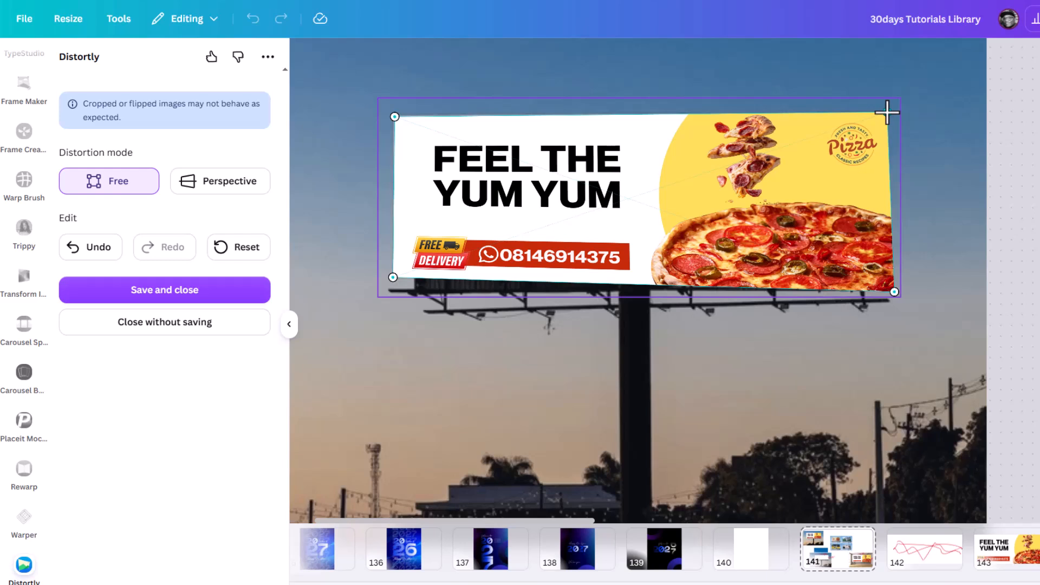
{"action": "left_click_drag", "start_coordinate": [892, 293], "coordinate": [888, 277]}
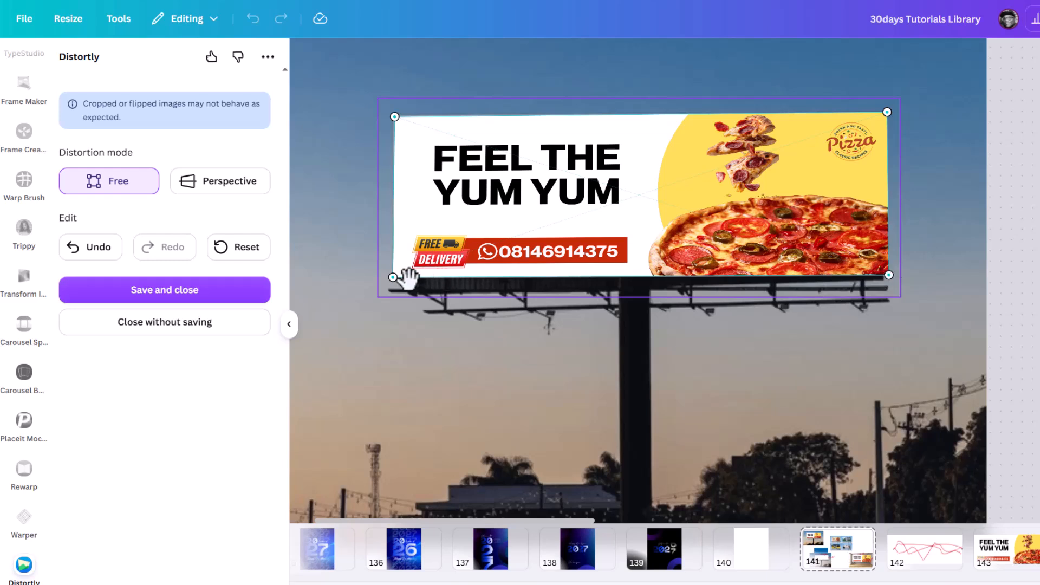
{"action": "left_click", "coordinate": [164, 290]}
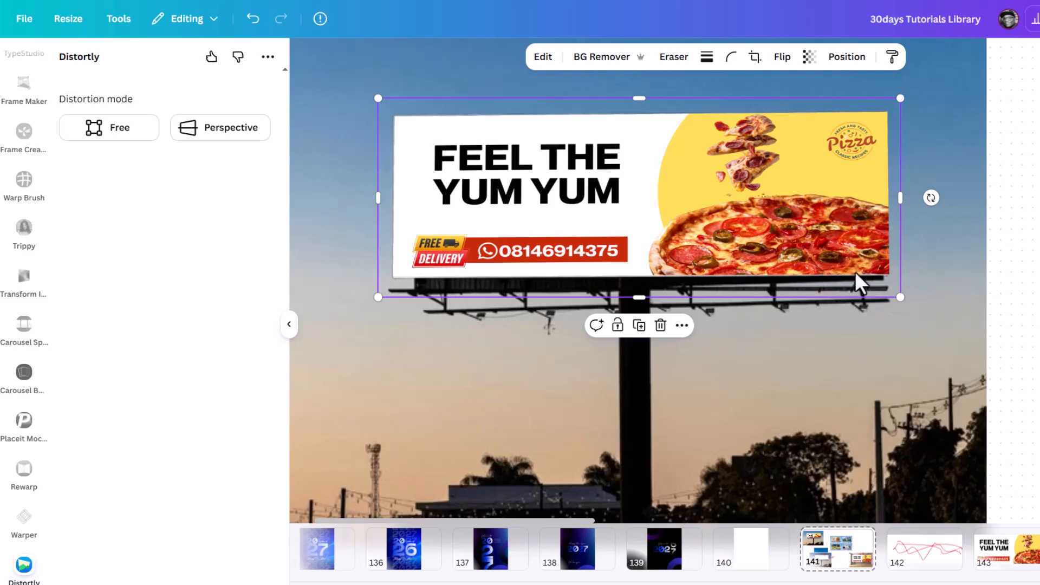
{"action": "scroll", "coordinate": [733, 287], "scroll_direction": "down", "scroll_amount": 5}
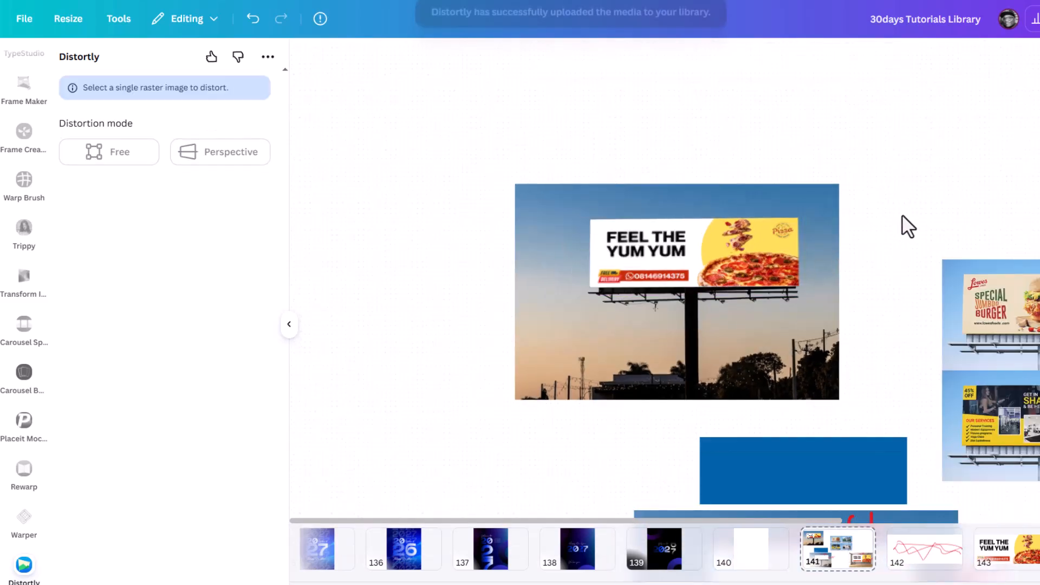
{"action": "scroll", "coordinate": [775, 229], "scroll_direction": "down", "scroll_amount": 3}
{"action": "scroll", "coordinate": [859, 229], "scroll_direction": "up", "scroll_amount": 3}
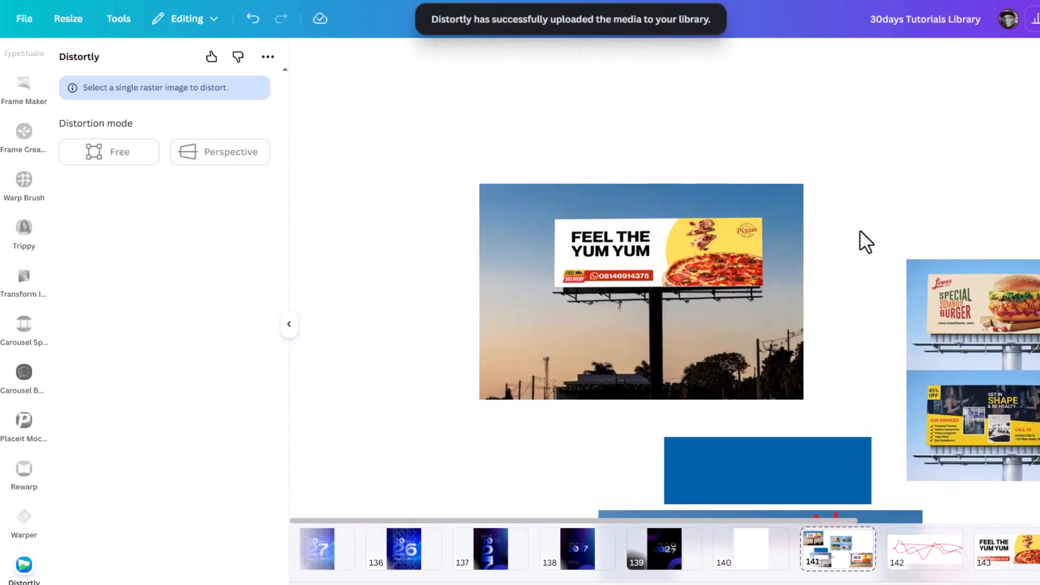
{"action": "scroll", "coordinate": [764, 268], "scroll_direction": "up", "scroll_amount": 2}
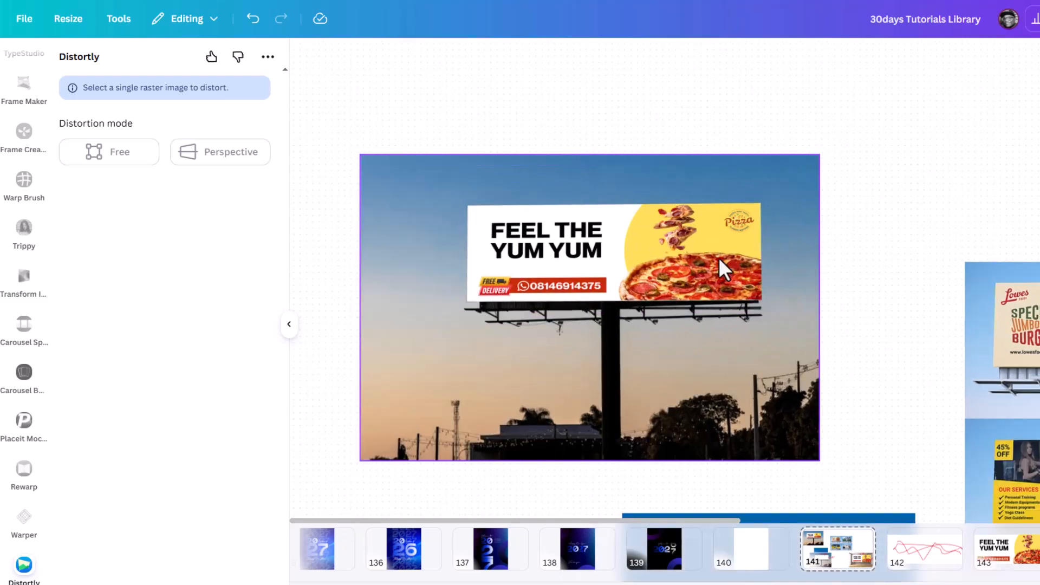
{"action": "scroll", "coordinate": [757, 255], "scroll_direction": "down", "scroll_amount": 4}
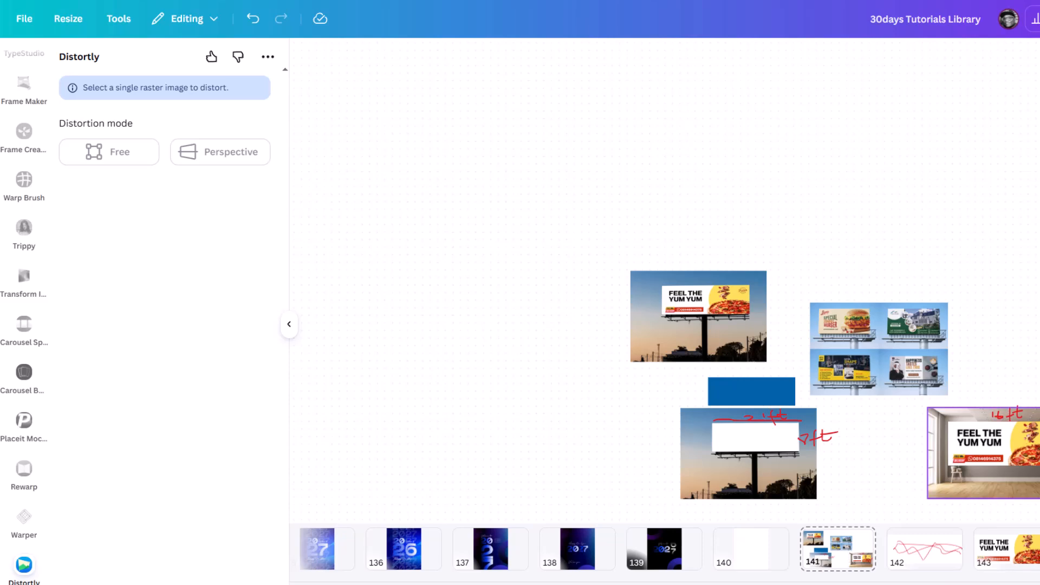
{"action": "scroll", "coordinate": [848, 427], "scroll_direction": "up", "scroll_amount": 5}
{"action": "scroll", "coordinate": [853, 437], "scroll_direction": "down", "scroll_amount": 3}
Select the pizza banner on the room mockup and enlarge it from its corners.
{"action": "scroll", "coordinate": [824, 395], "scroll_direction": "down", "scroll_amount": 1}
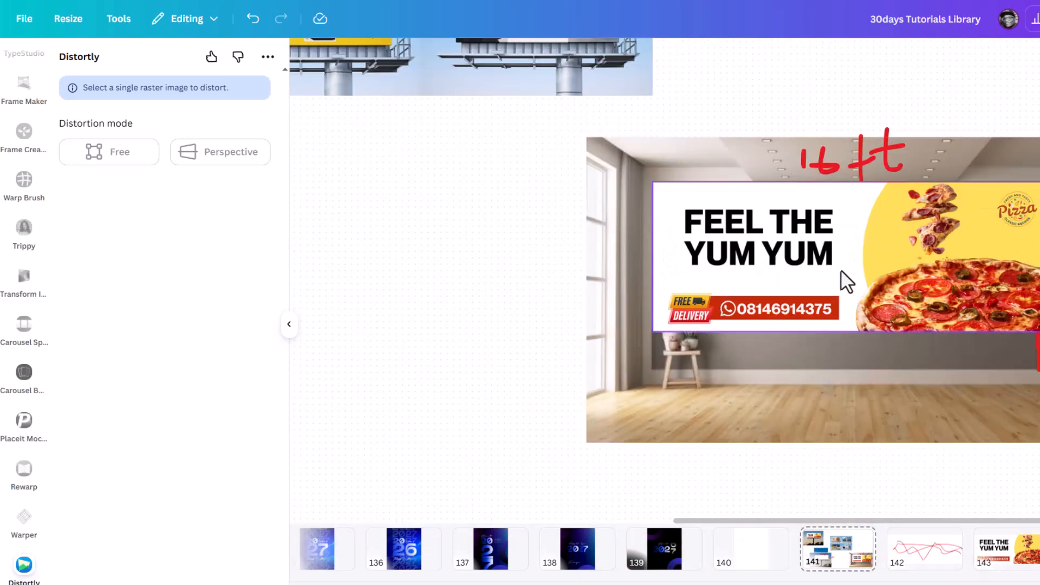
{"action": "left_click", "coordinate": [824, 291]}
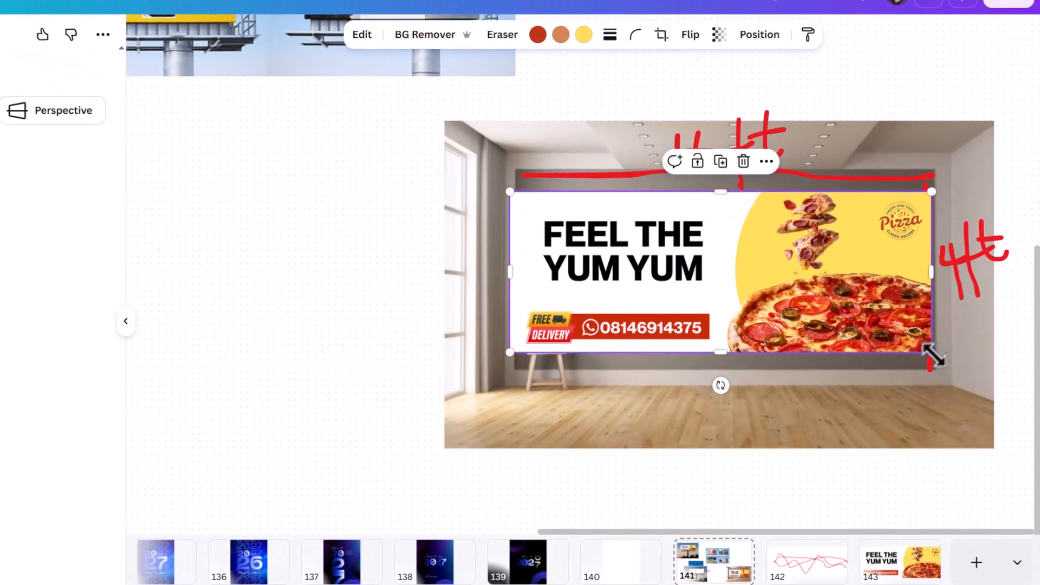
{"action": "left_click_drag", "start_coordinate": [976, 365], "coordinate": [1032, 400]}
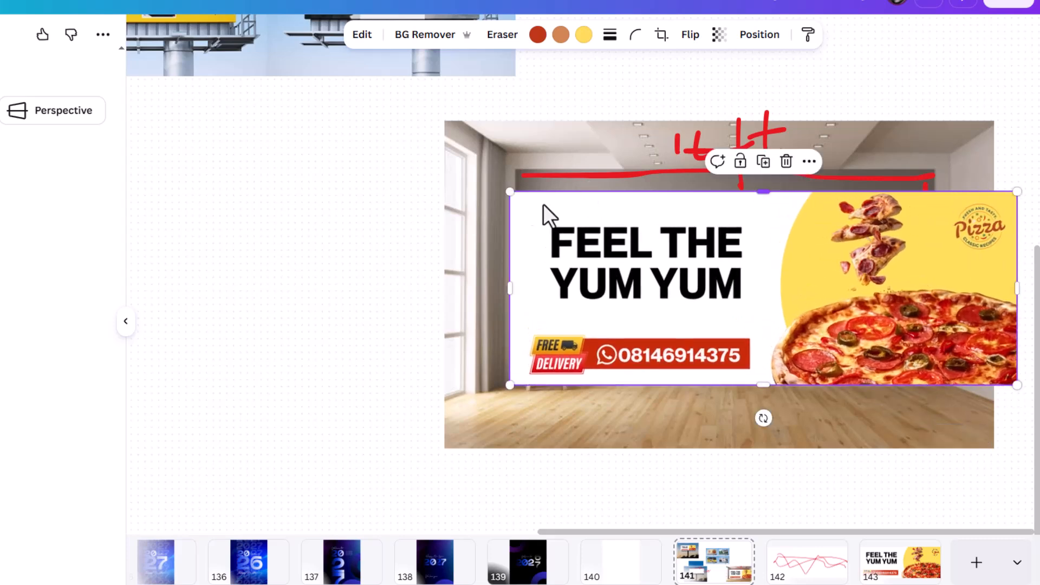
{"action": "left_click_drag", "start_coordinate": [509, 190], "coordinate": [420, 156]}
Free-distort the banner's four corners so it lines up with the back wall's edges.
{"action": "left_click", "coordinate": [70, 135]}
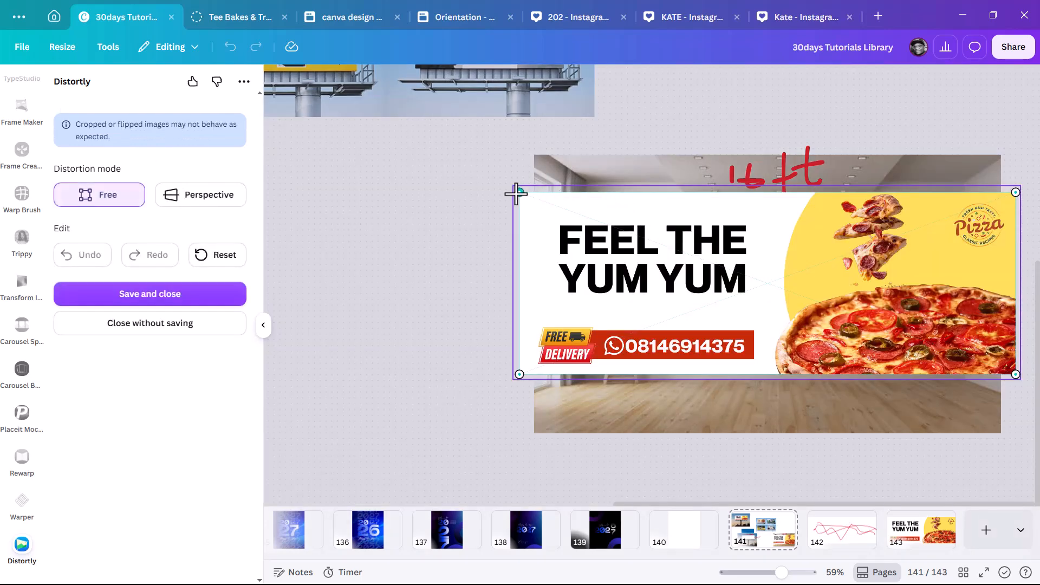
{"action": "left_click_drag", "start_coordinate": [517, 192], "coordinate": [595, 199]}
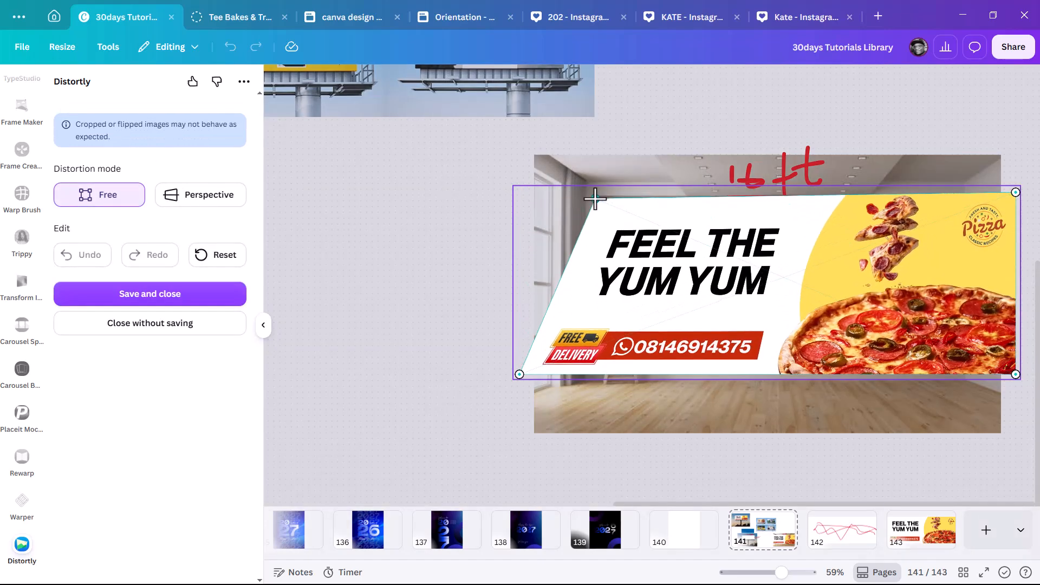
{"action": "left_click_drag", "start_coordinate": [517, 374], "coordinate": [594, 366]}
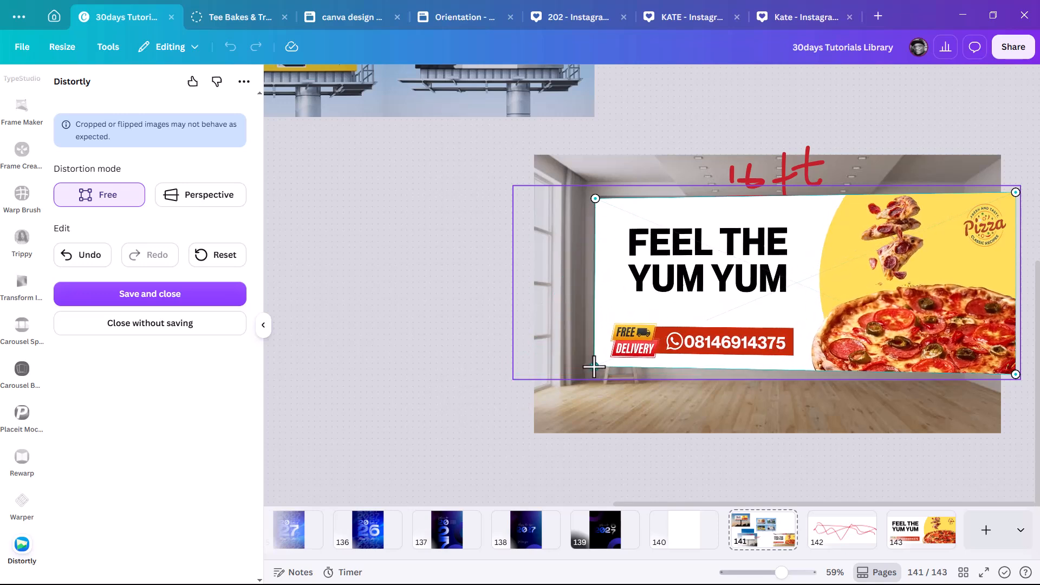
{"action": "left_click_drag", "start_coordinate": [1016, 196], "coordinate": [951, 195]}
{"action": "left_click_drag", "start_coordinate": [594, 203], "coordinate": [595, 196]}
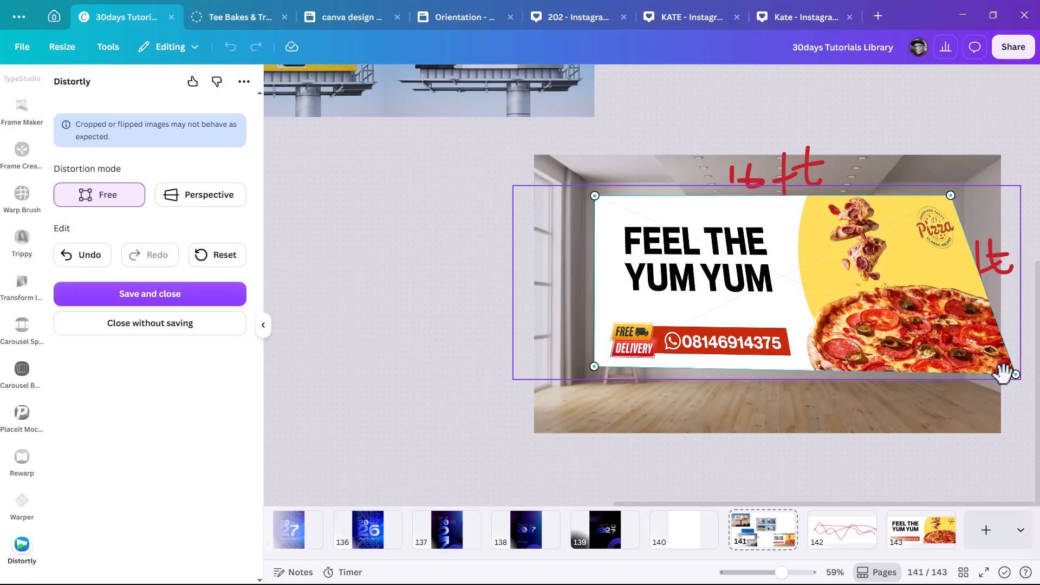
{"action": "left_click_drag", "start_coordinate": [1014, 376], "coordinate": [953, 369]}
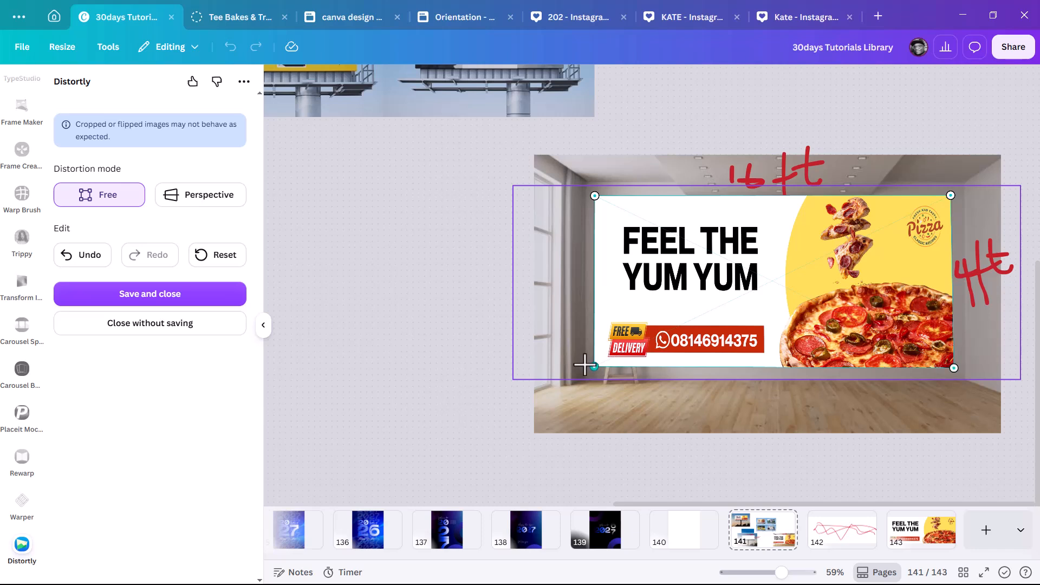
{"action": "left_click_drag", "start_coordinate": [594, 366], "coordinate": [594, 365]}
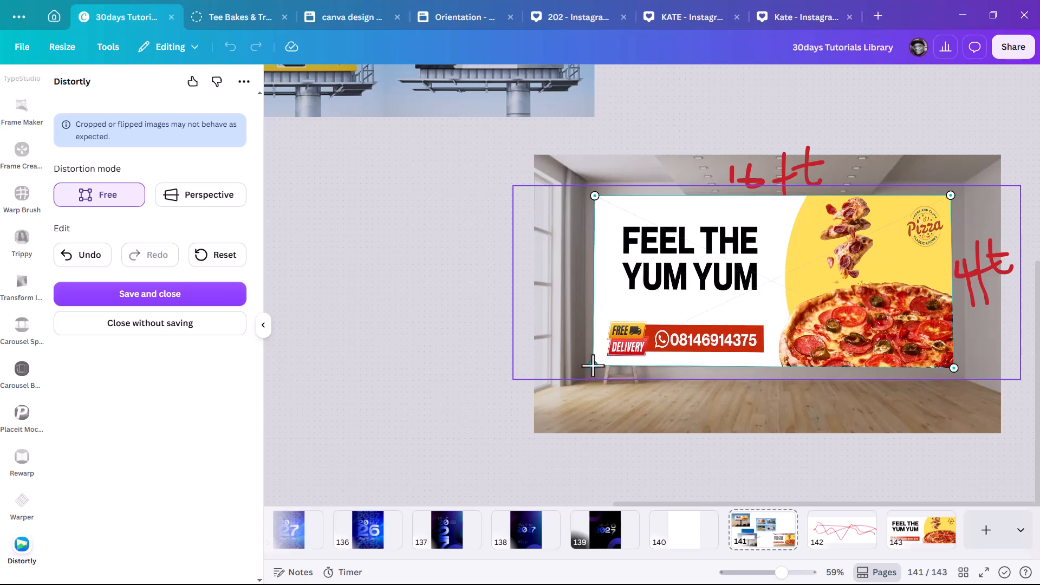
Save the Distortly warp so the banner sits flat on the room wall.
{"action": "left_click", "coordinate": [174, 305]}
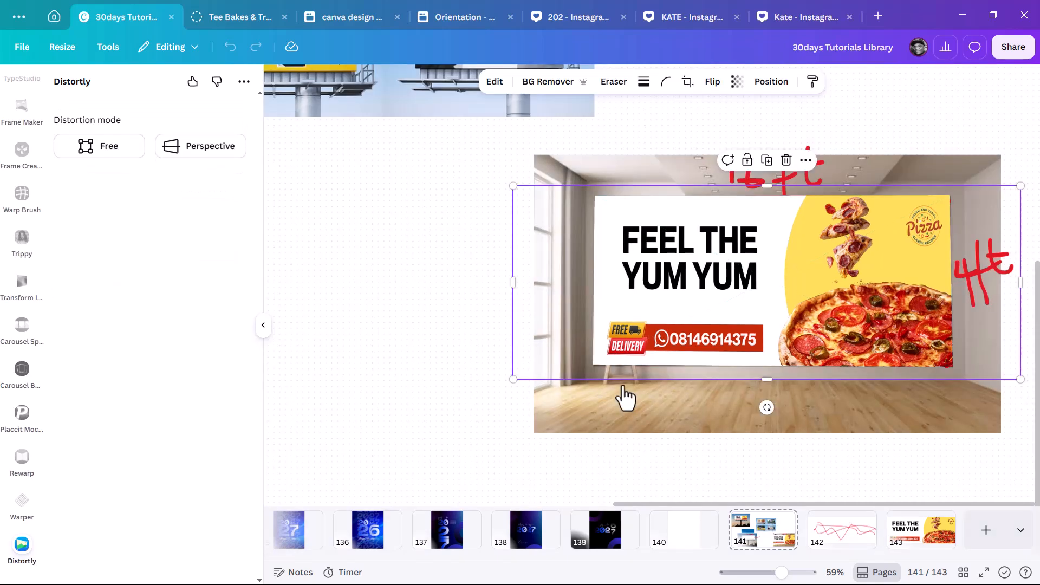
{"action": "scroll", "coordinate": [639, 298], "scroll_direction": "down", "scroll_amount": 5}
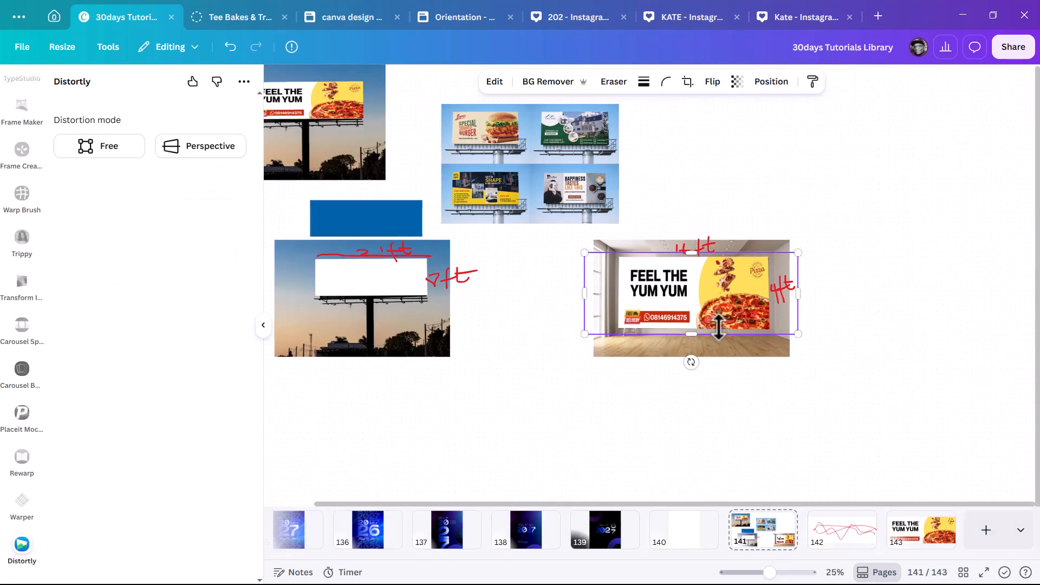
{"action": "left_click", "coordinate": [840, 289]}
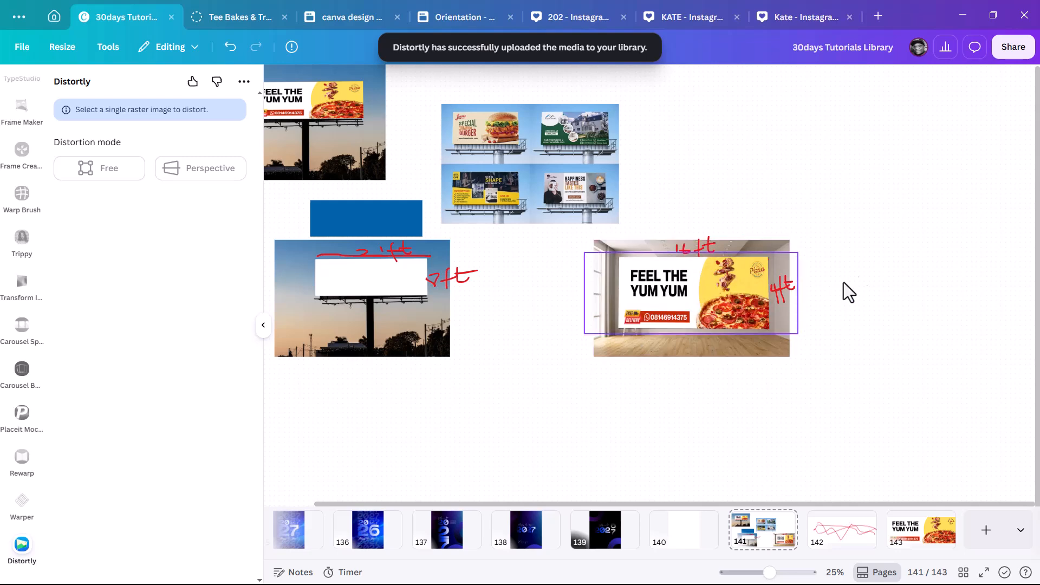
Select the room mockup photo and bring up its Edit tools.
{"action": "scroll", "coordinate": [782, 275], "scroll_direction": "up", "scroll_amount": 2}
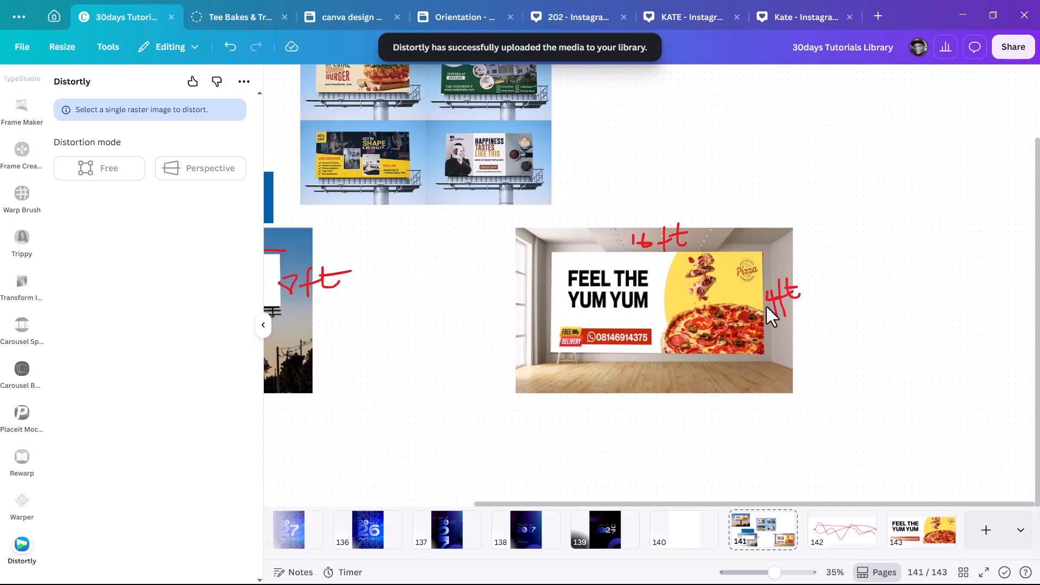
{"action": "scroll", "coordinate": [572, 368], "scroll_direction": "up", "scroll_amount": 2}
{"action": "left_click", "coordinate": [570, 374]}
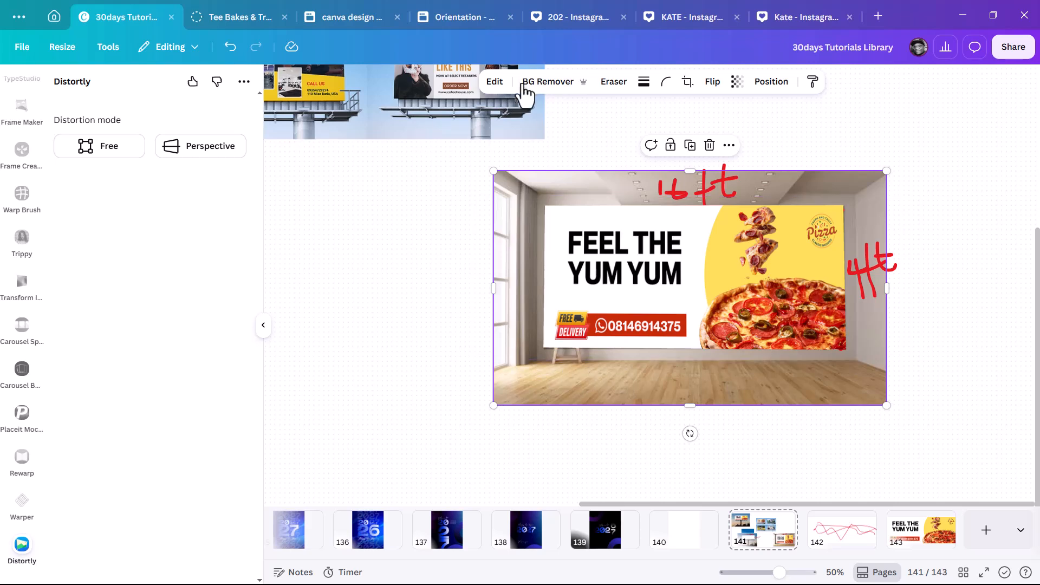
{"action": "left_click", "coordinate": [494, 81]}
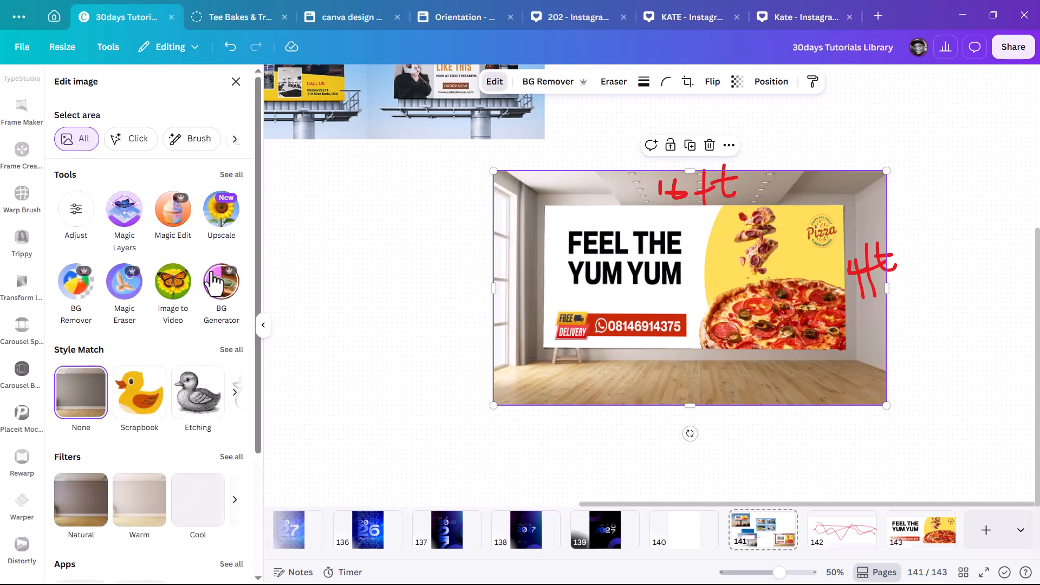
Use Magic Eraser to remove the potted plants and stool, then reselect the pizza banner.
{"action": "left_click", "coordinate": [613, 81]}
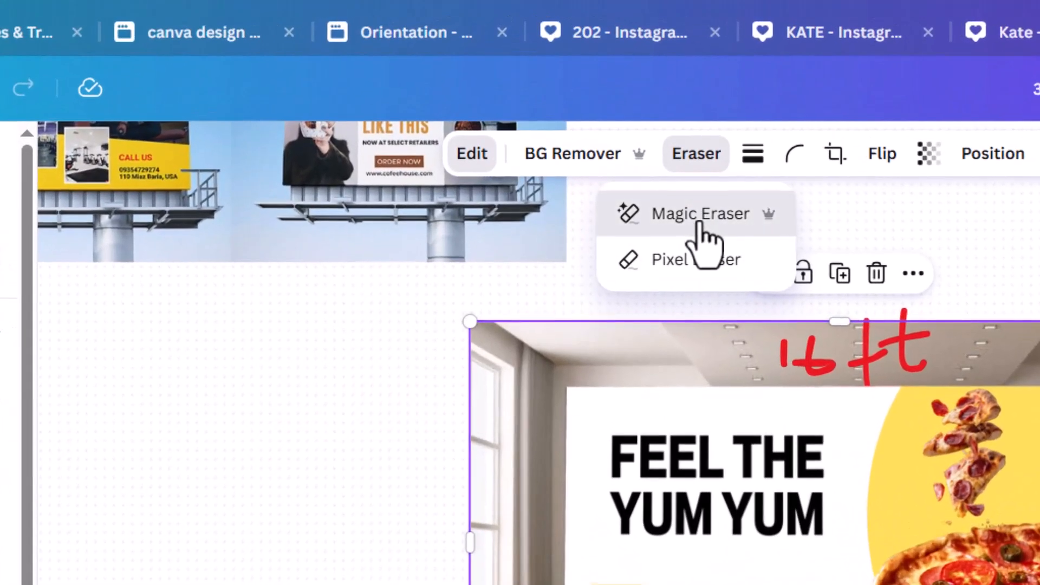
{"action": "left_click", "coordinate": [705, 239]}
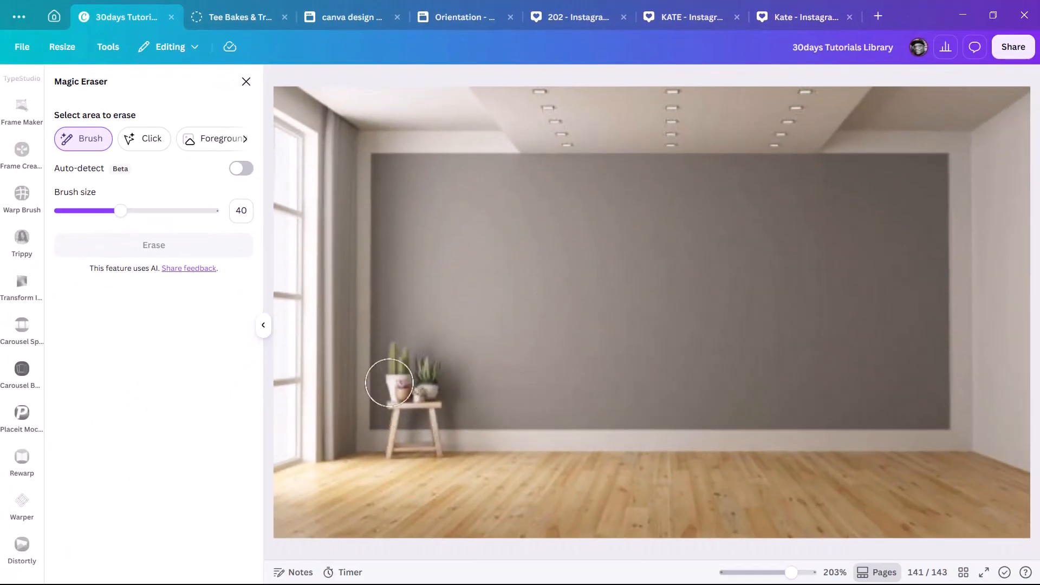
{"action": "mouse_move", "coordinate": [389, 383]}
{"action": "left_mouse_down"}
{"action": "mouse_move", "coordinate": [423, 392]}
{"action": "mouse_move", "coordinate": [420, 377]}
{"action": "mouse_move", "coordinate": [414, 436]}
{"action": "mouse_move", "coordinate": [427, 438]}
{"action": "mouse_move", "coordinate": [429, 425]}
{"action": "mouse_move", "coordinate": [404, 417]}
{"action": "mouse_move", "coordinate": [397, 445]}
{"action": "mouse_move", "coordinate": [431, 442]}
{"action": "left_mouse_up"}
{"action": "left_click", "coordinate": [126, 252]}
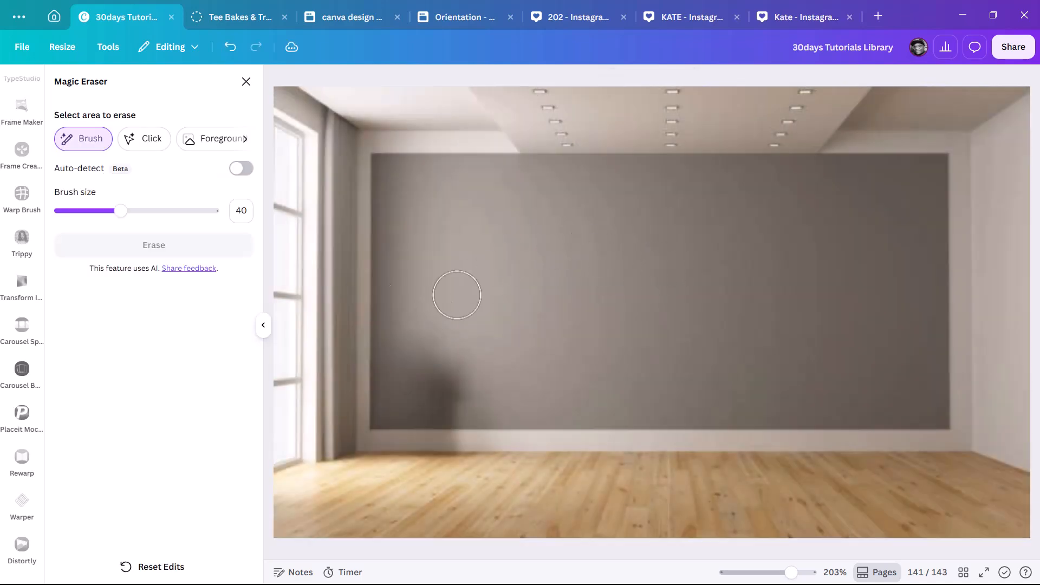
{"action": "left_click", "coordinate": [246, 82]}
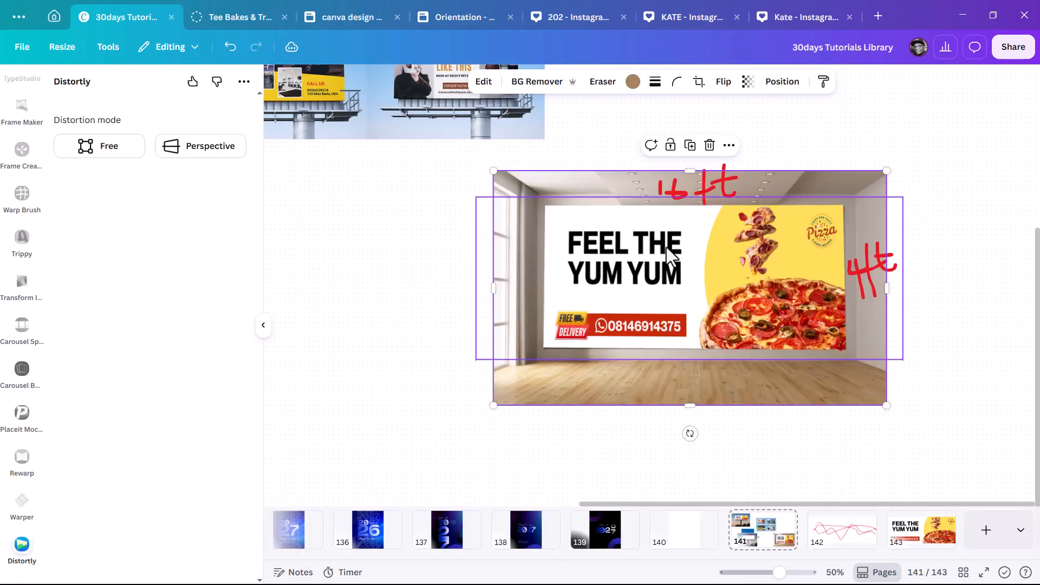
{"action": "left_click", "coordinate": [953, 196]}
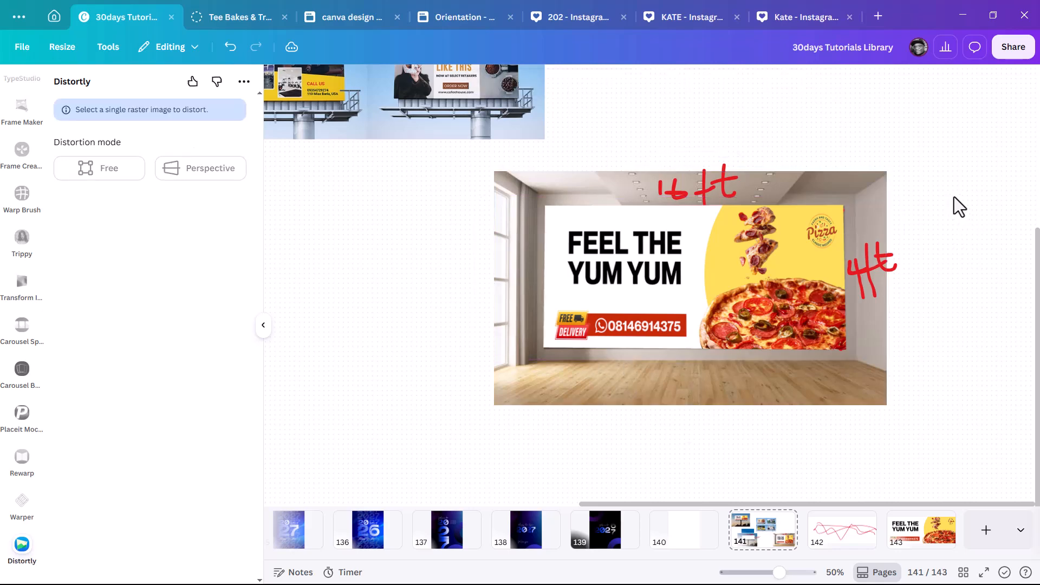
{"action": "left_click", "coordinate": [743, 253]}
Deselect the banner and scroll through page 141 to review the billboard and room mockups.
{"action": "left_click", "coordinate": [957, 203]}
{"action": "scroll", "coordinate": [921, 211], "scroll_direction": "down", "scroll_amount": 3}
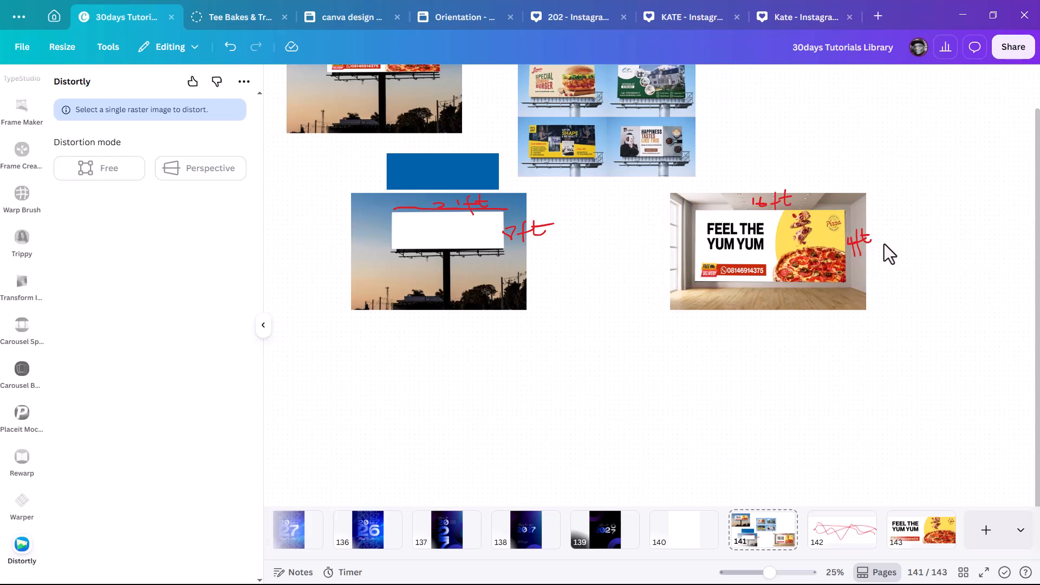
{"action": "scroll", "coordinate": [701, 241], "scroll_direction": "down", "scroll_amount": 2}
{"action": "scroll", "coordinate": [516, 142], "scroll_direction": "up", "scroll_amount": 5}
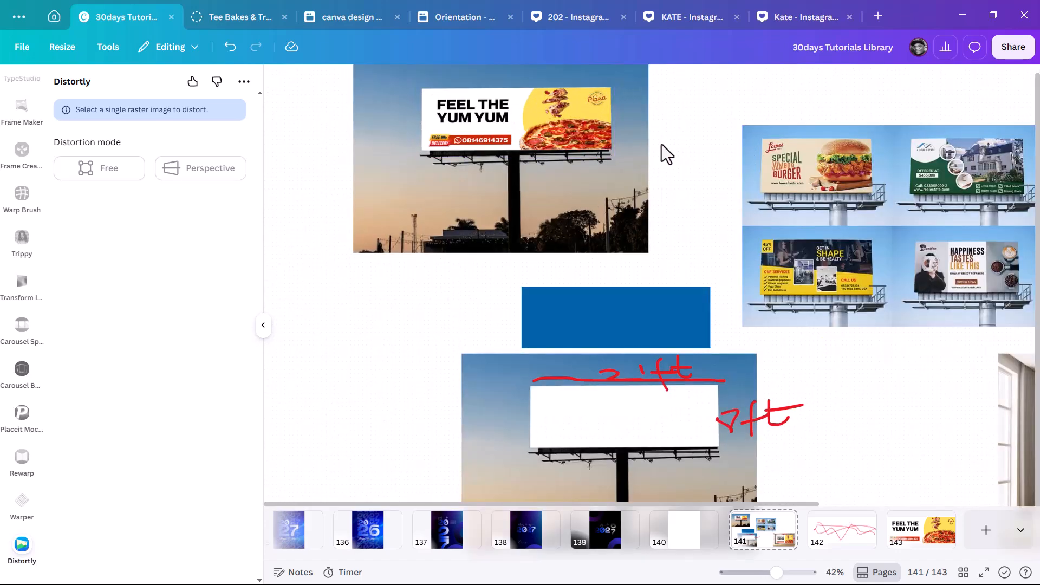
{"action": "scroll", "coordinate": [665, 153], "scroll_direction": "down", "scroll_amount": 5}
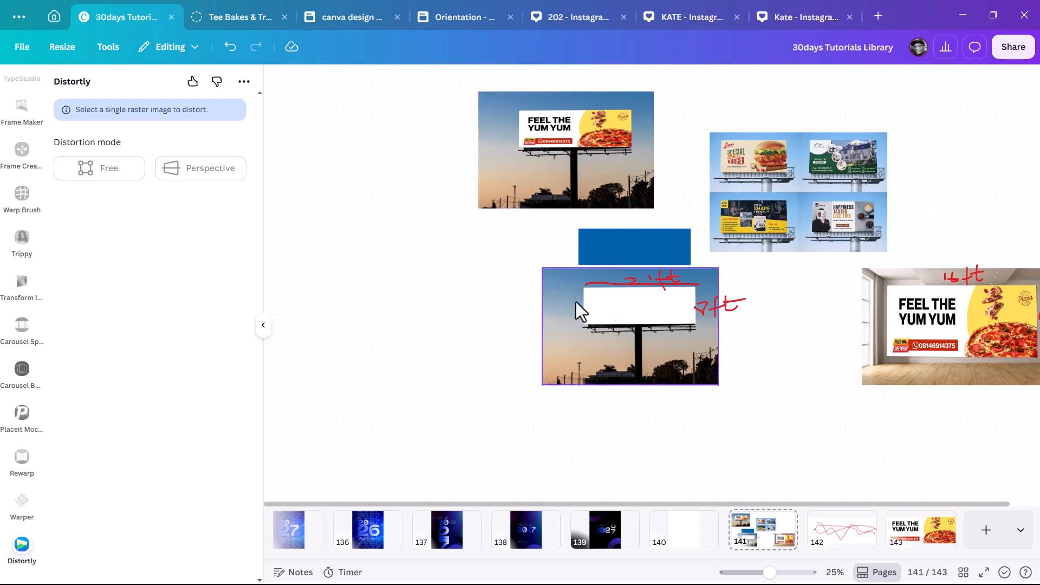
{"action": "scroll", "coordinate": [33, 167], "scroll_direction": "down", "scroll_amount": 10}
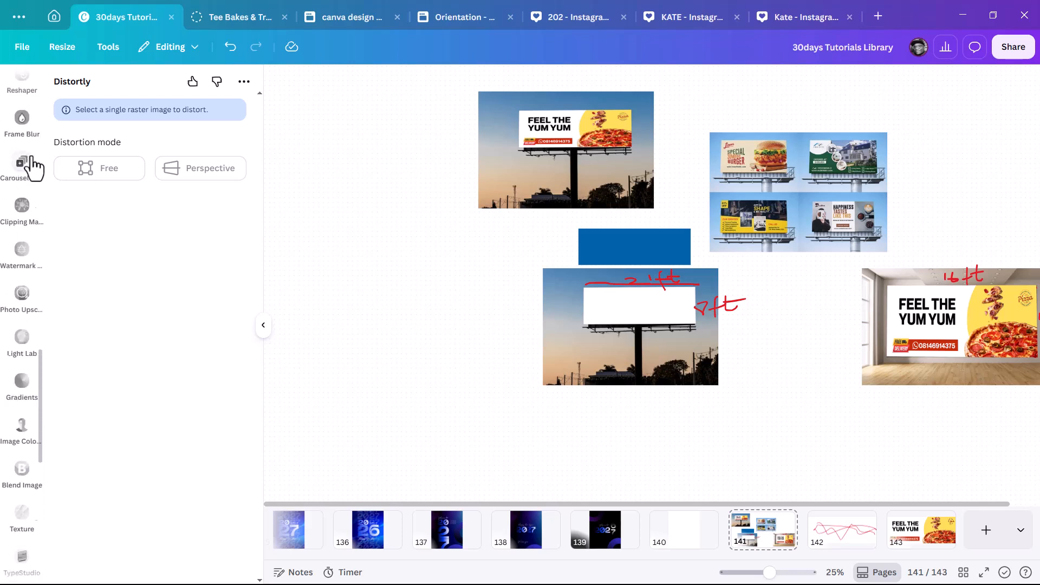
{"action": "scroll", "coordinate": [30, 168], "scroll_direction": "up", "scroll_amount": 10}
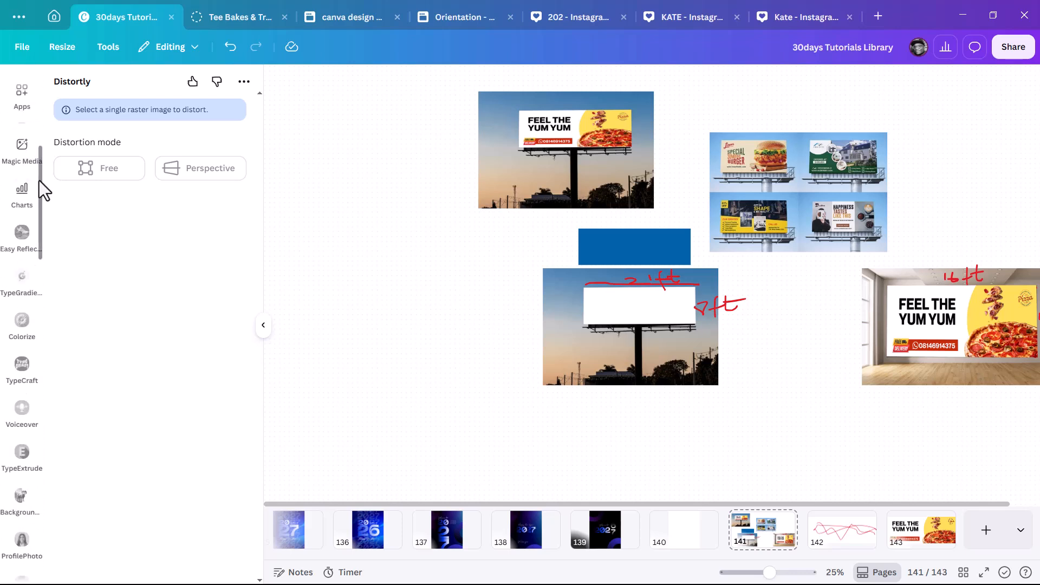
{"action": "scroll", "coordinate": [23, 143], "scroll_direction": "up", "scroll_amount": 3}
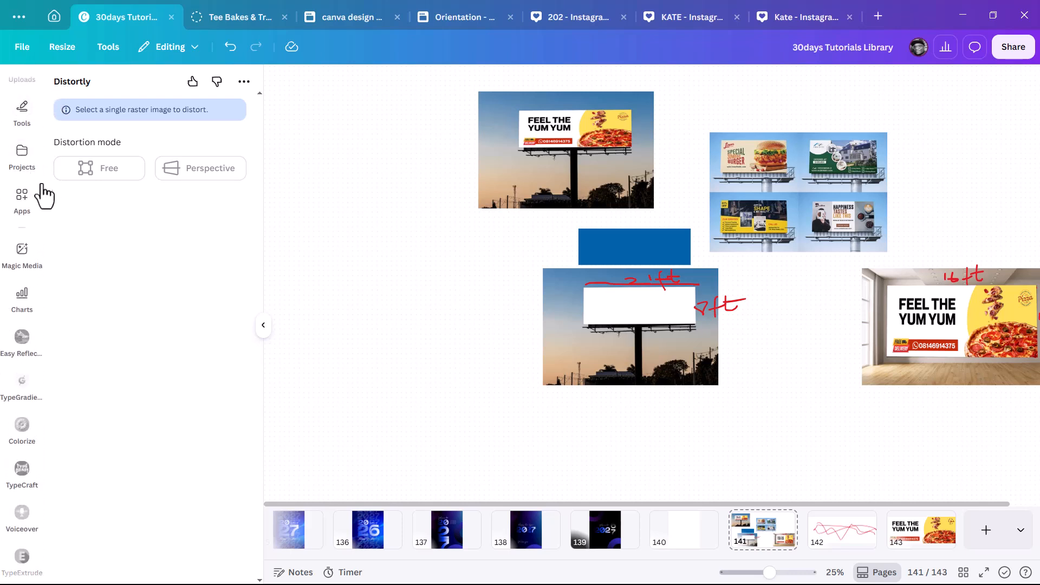
{"action": "scroll", "coordinate": [42, 158], "scroll_direction": "up", "scroll_amount": 4}
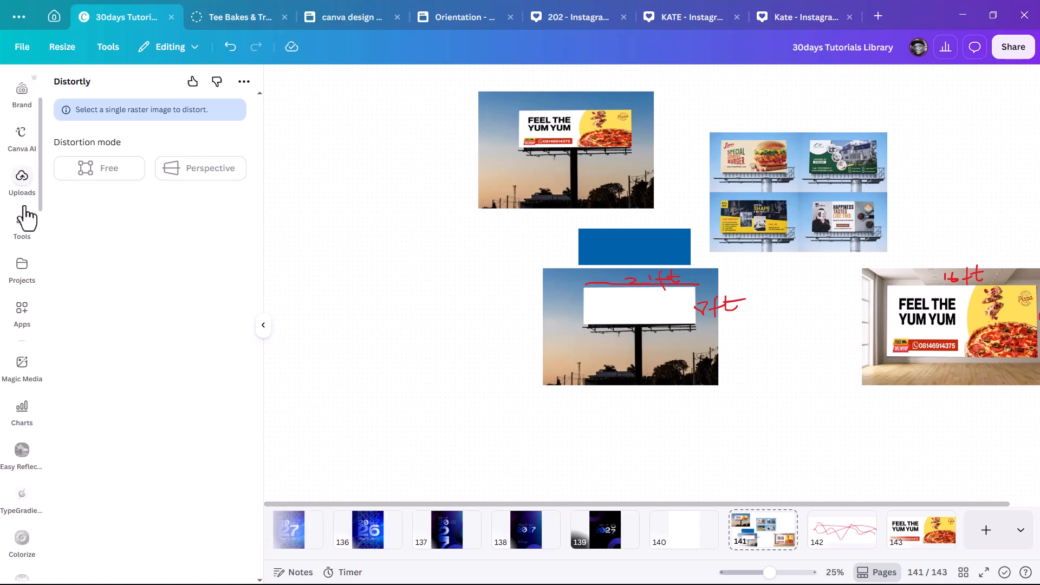
{"action": "scroll", "coordinate": [30, 211], "scroll_direction": "up", "scroll_amount": 3}
Search Elements for 'BILL BOARD' and browse all the photo results.
{"action": "left_click", "coordinate": [21, 133]}
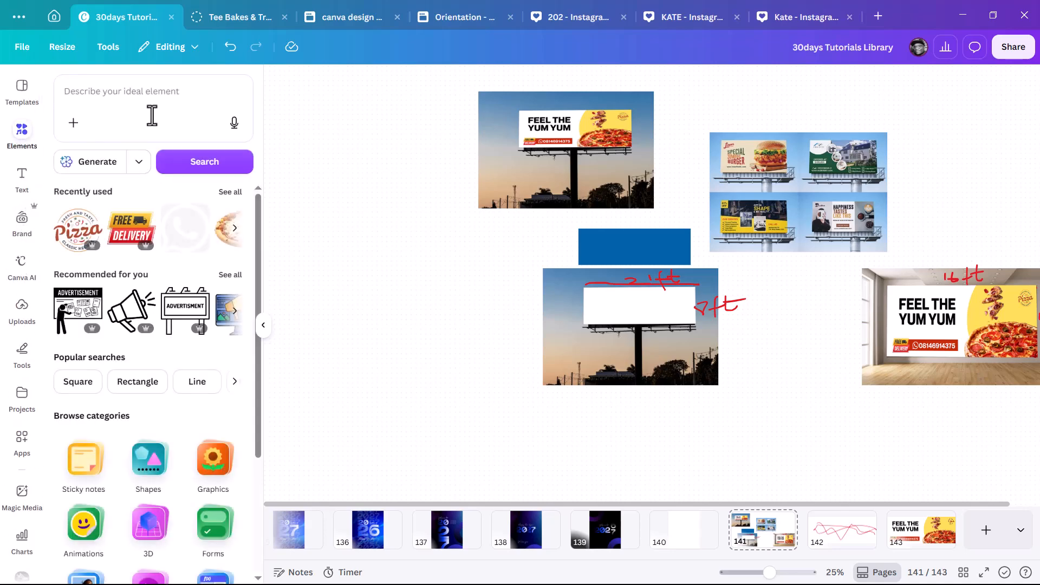
{"action": "left_click", "coordinate": [133, 94]}
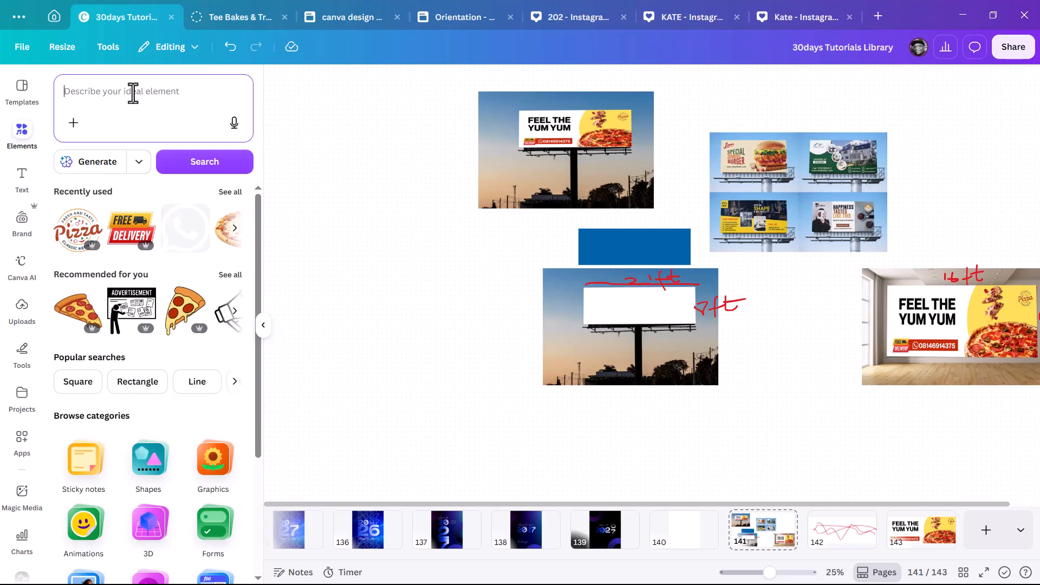
{"action": "type", "text": "BILL B"}
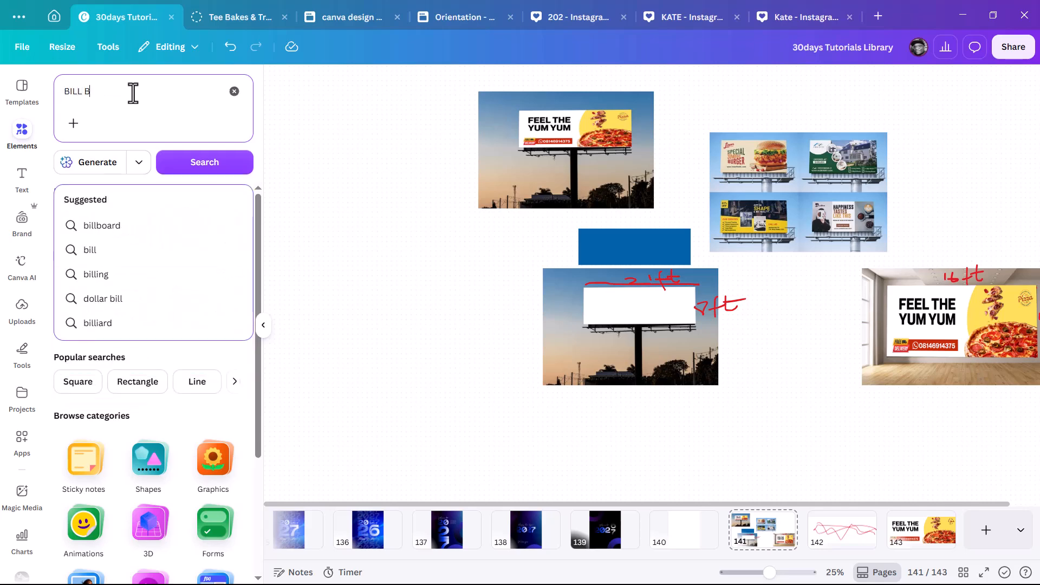
{"action": "type", "text": "OARD"}
{"action": "key", "text": "Return"}
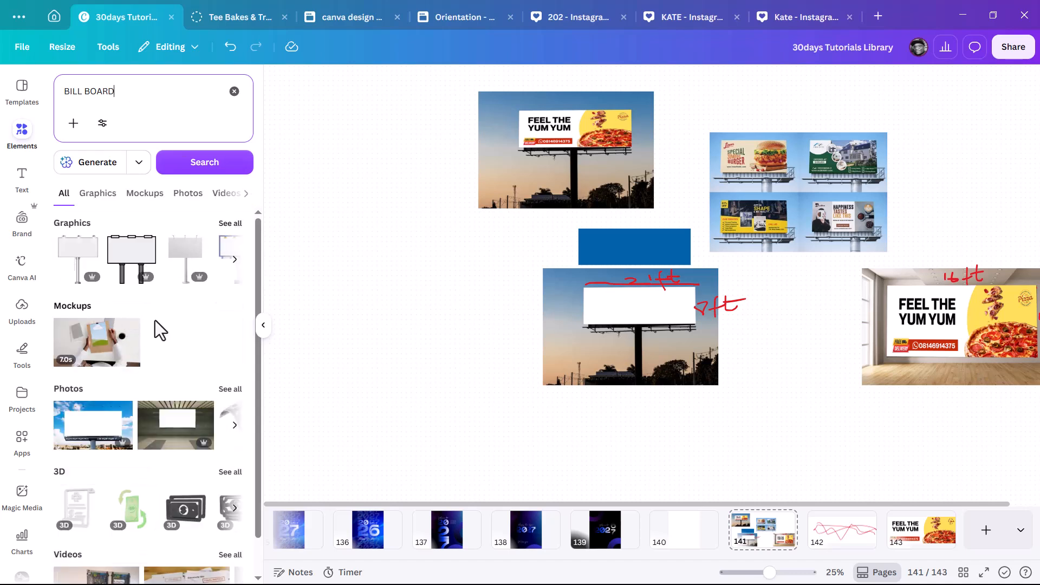
{"action": "left_click", "coordinate": [223, 394]}
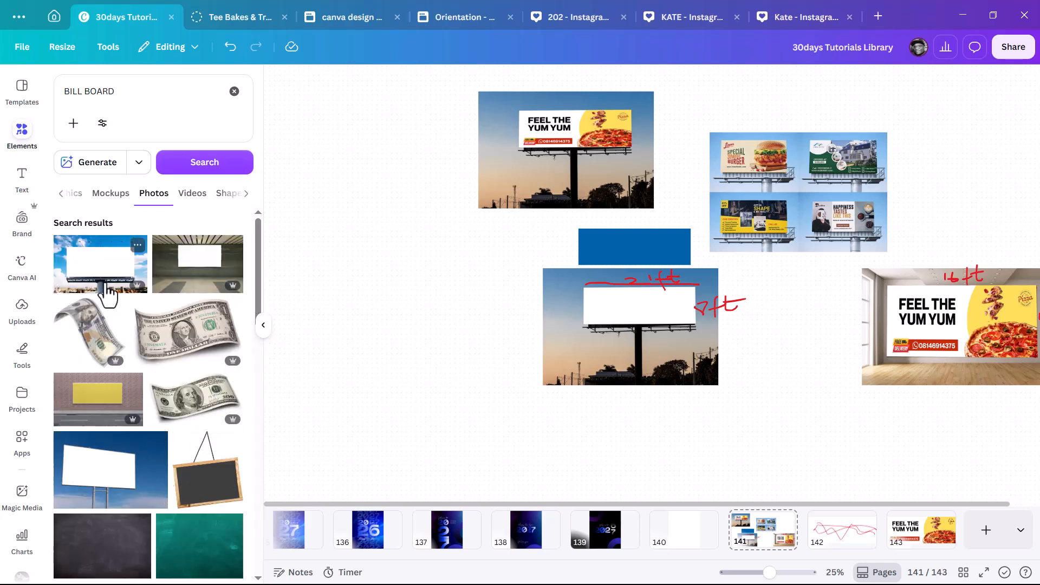
{"action": "scroll", "coordinate": [111, 325], "scroll_direction": "down", "scroll_amount": 2}
{"action": "scroll", "coordinate": [124, 420], "scroll_direction": "down", "scroll_amount": 3}
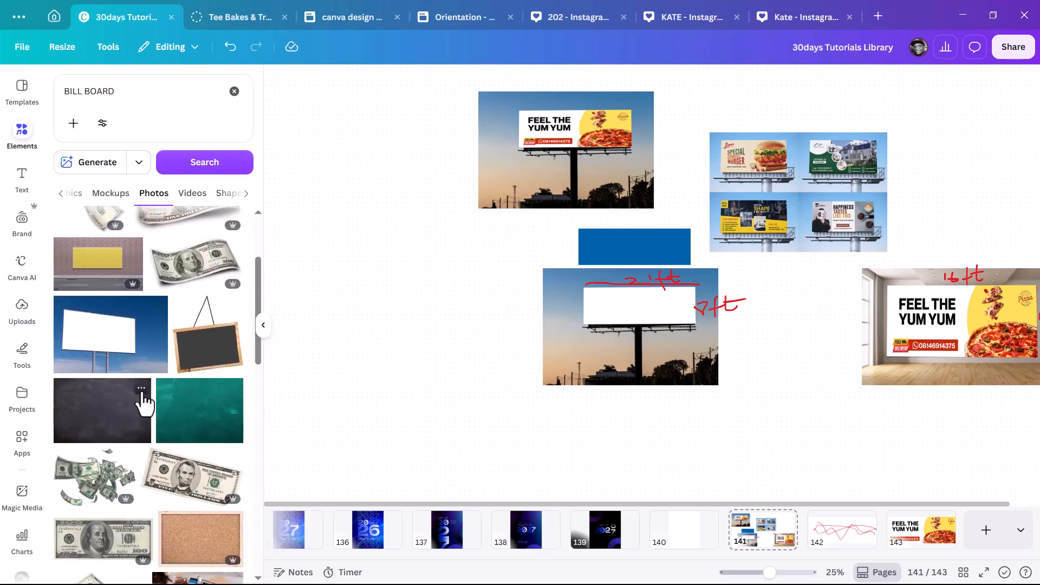
{"action": "scroll", "coordinate": [139, 406], "scroll_direction": "up", "scroll_amount": 3}
{"action": "scroll", "coordinate": [130, 399], "scroll_direction": "up", "scroll_amount": 2}
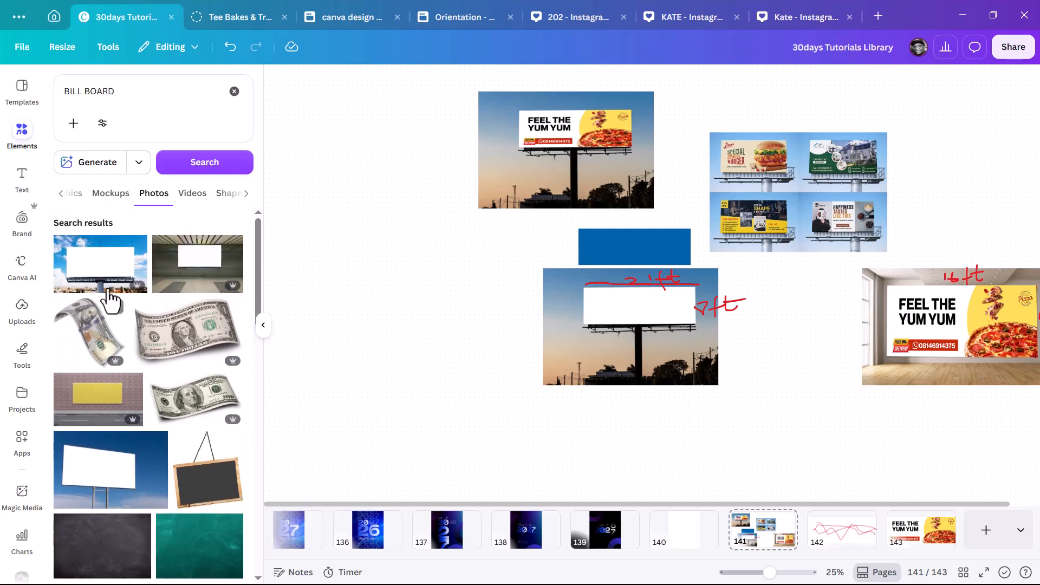
Add the blue-sky billboard photo, enlarge it, and place it on the canvas's left side.
{"action": "left_click_drag", "start_coordinate": [699, 342], "coordinate": [953, 497]}
{"action": "left_click_drag", "start_coordinate": [888, 428], "coordinate": [543, 288]}
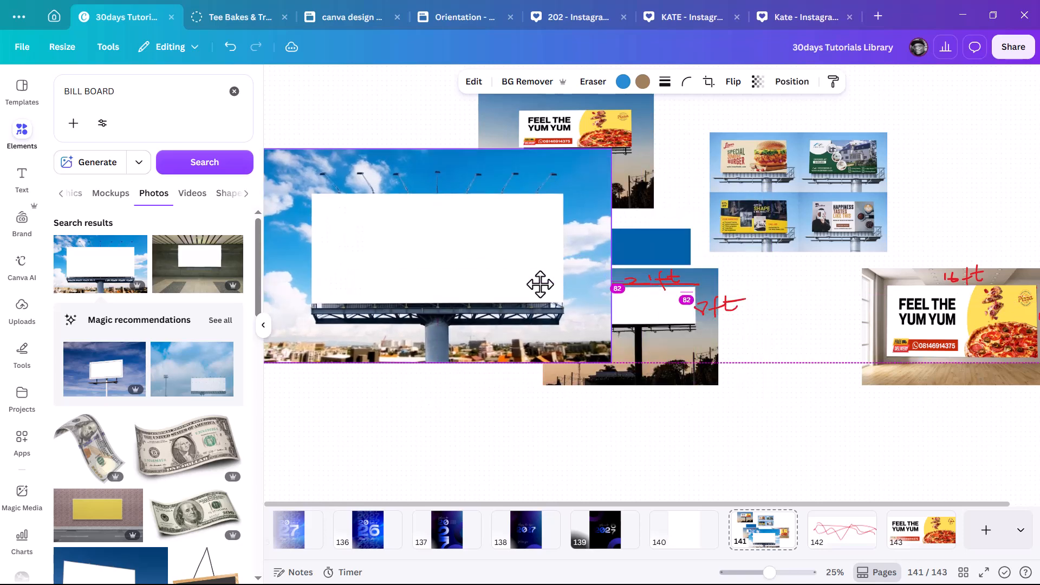
{"action": "scroll", "coordinate": [141, 390], "scroll_direction": "down", "scroll_amount": 5}
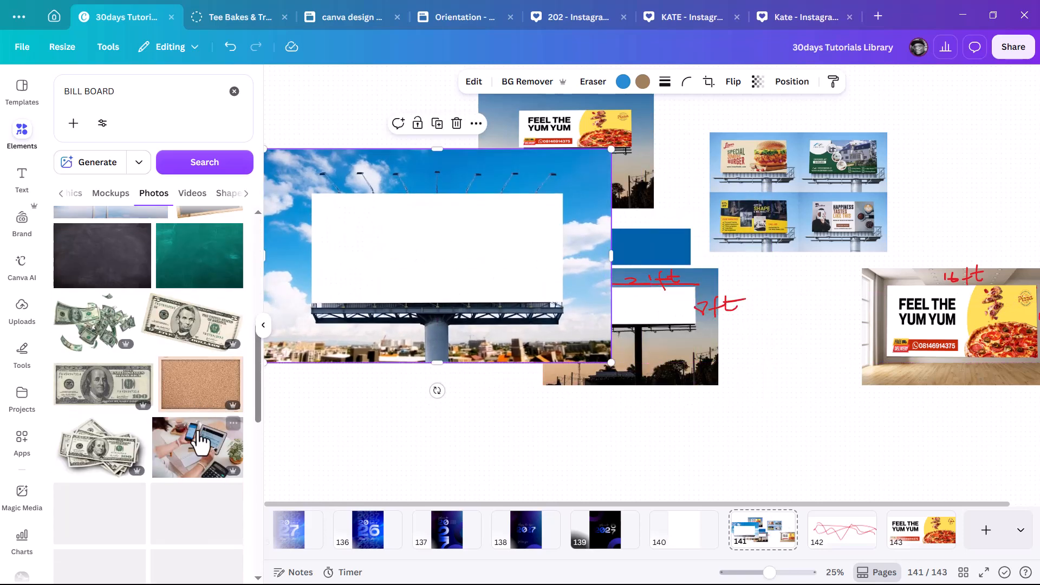